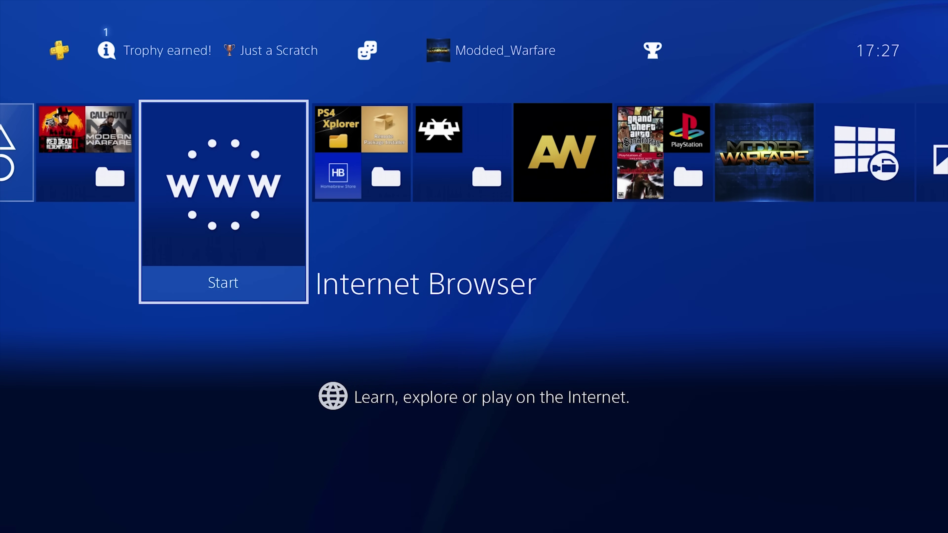
key(Right)
key(Right)
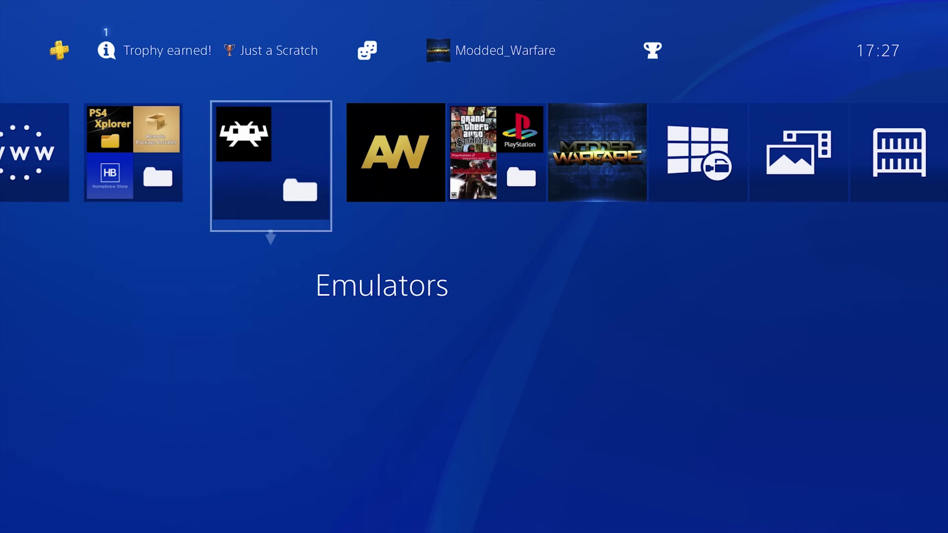
key(Left)
key(Left)
key(Right)
key(Right)
key(Left)
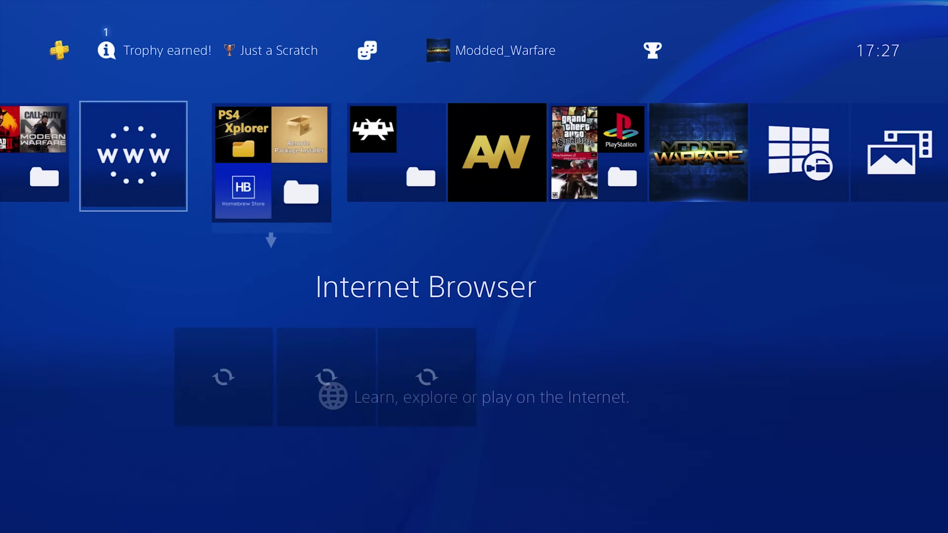
key(Right)
key(Right)
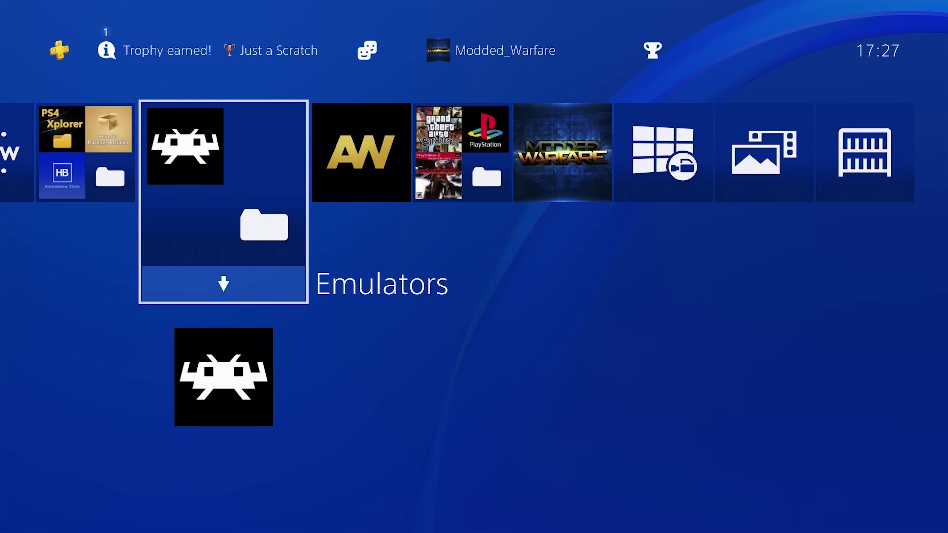
Step: Open the console's Settings from the home screen's function area
key(Up)
key(Right)
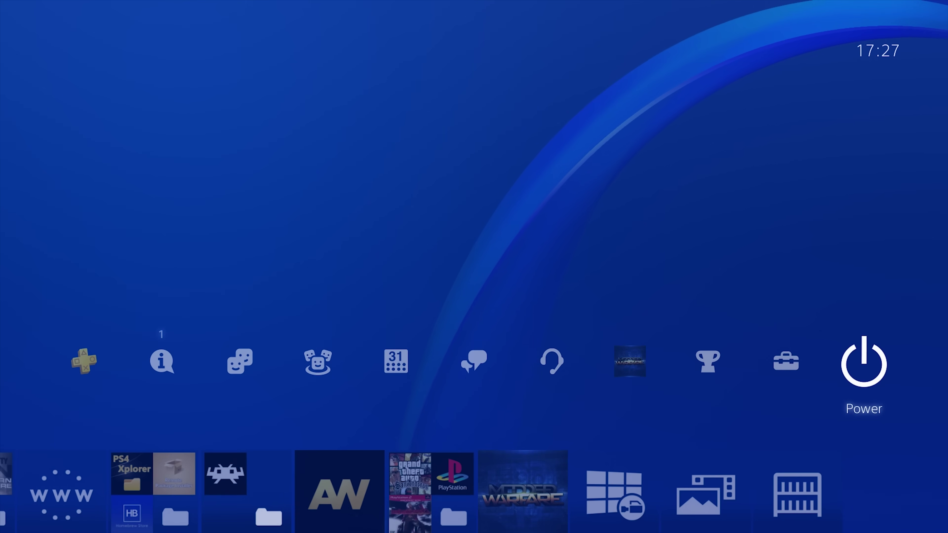
key(Left)
key(Left)
key(Left)
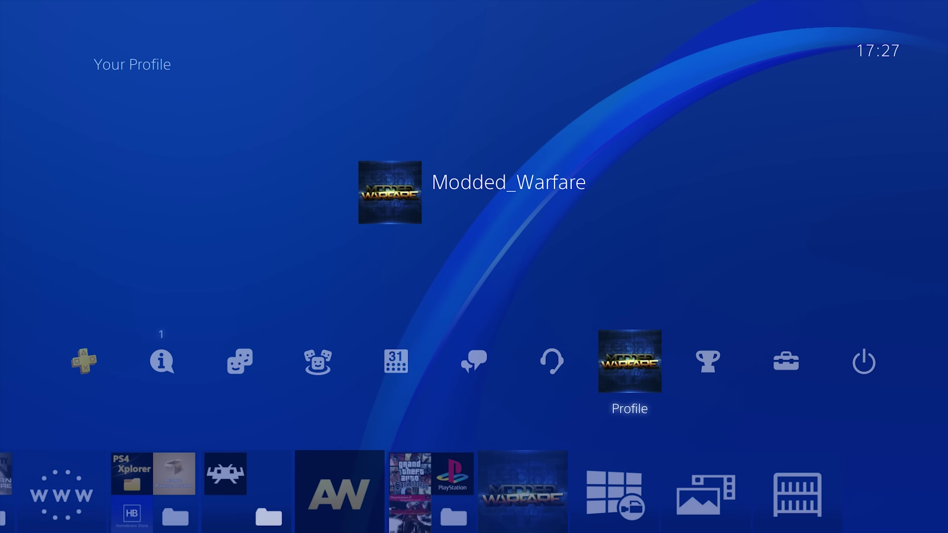
key(Right)
key(Right)
key(Return)
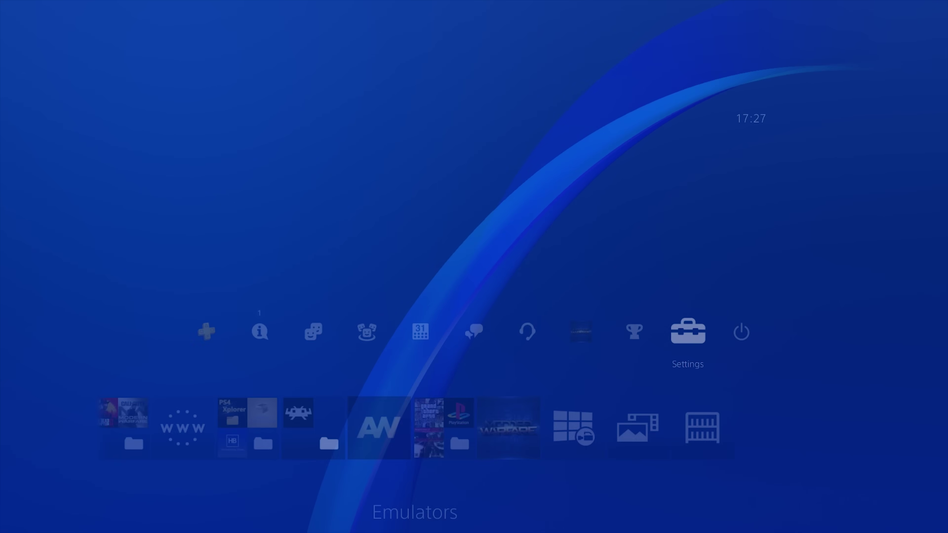
Step: Find Application Saved Data Management among the system settings and open it
key(Down)
key(Down)
key(Down)
key(Up)
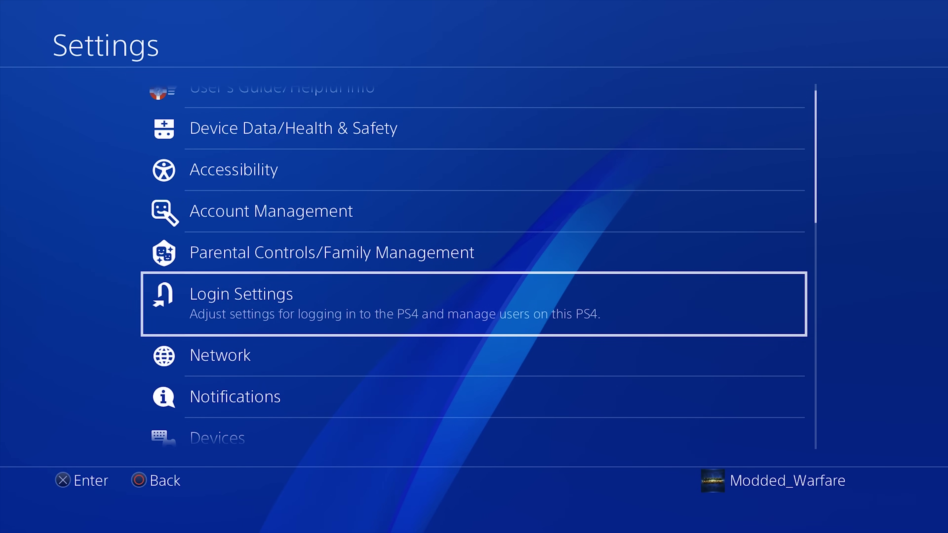
key(Down)
key(Down)
key(Down)
key(Down)
key(Down)
key(Down)
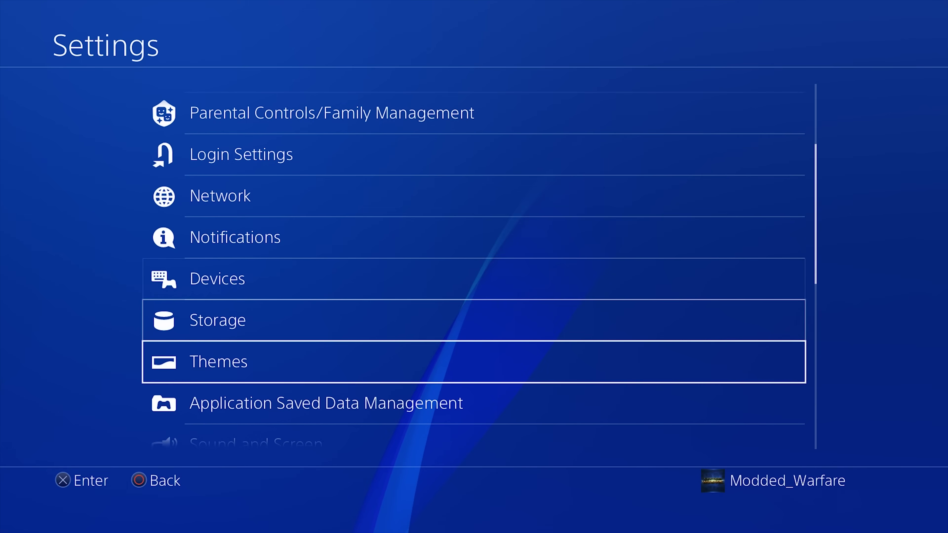
key(Up)
key(Up)
key(Up)
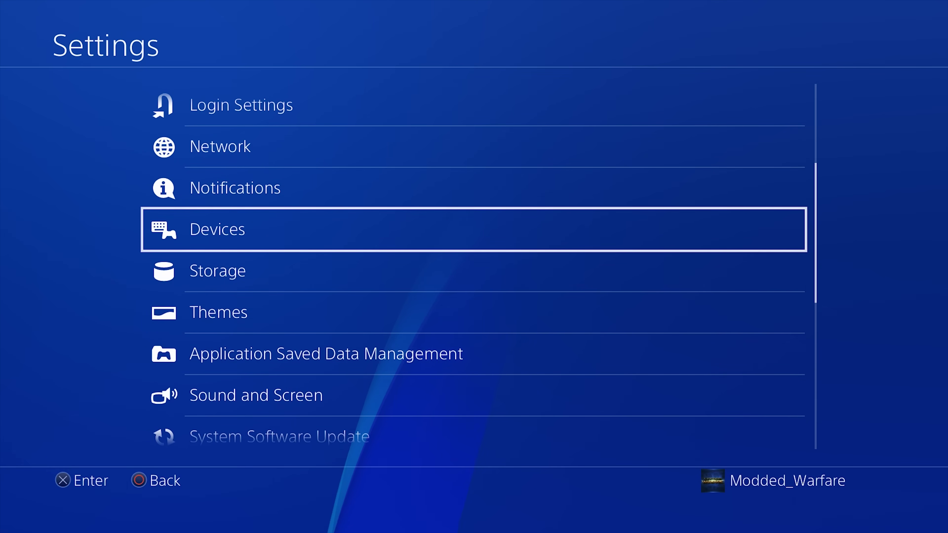
key(Down)
key(Down)
key(Down)
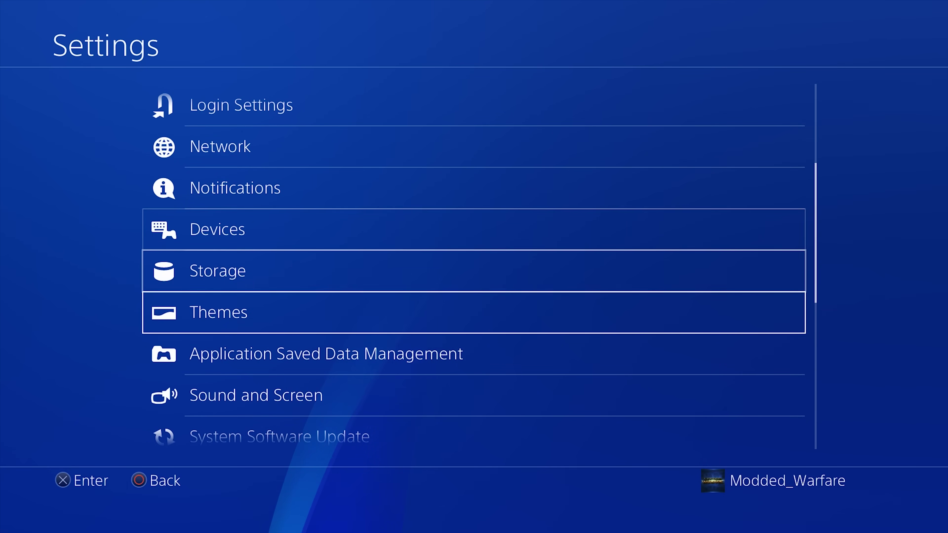
key(Down)
key(Up)
key(Return)
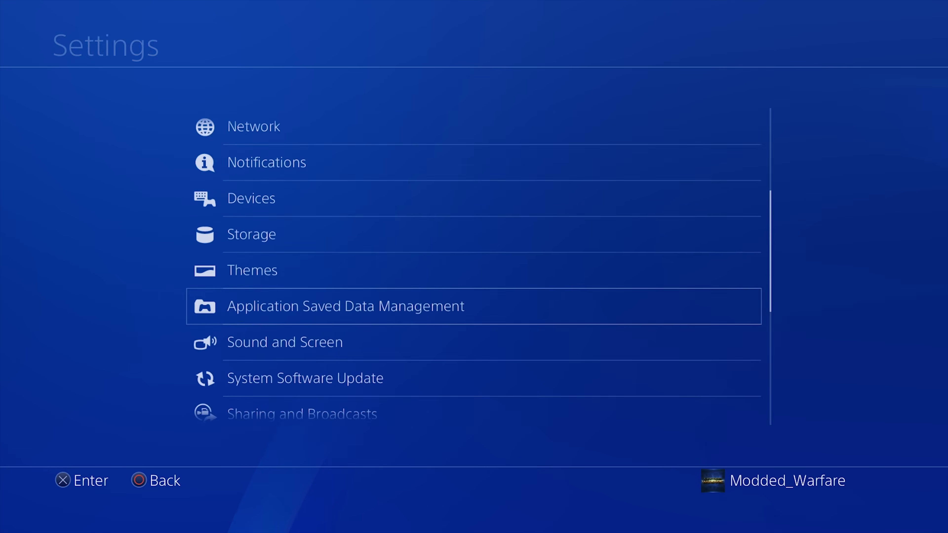
Step: Try to copy the saved data in system storage to the Cruzer Blade(5567) USB storage device
key(Down)
key(Up)
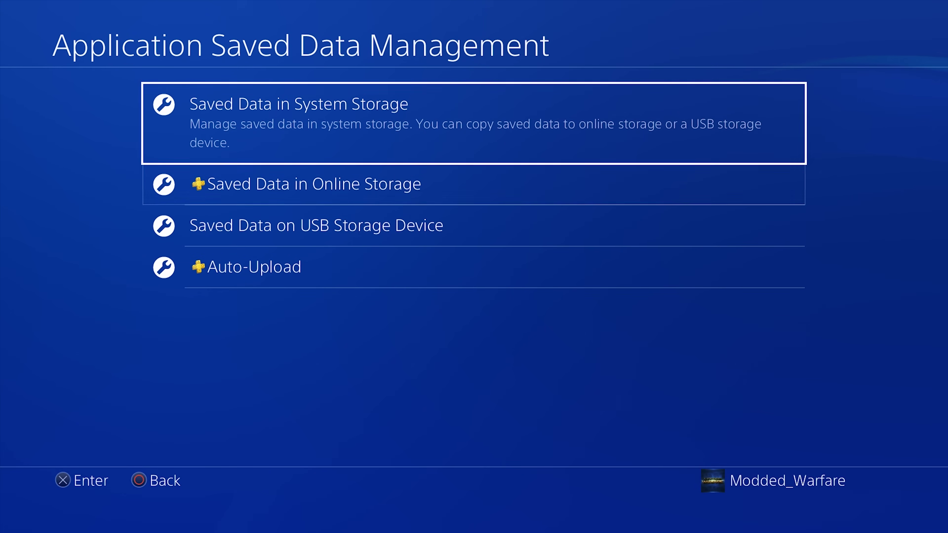
key(Return)
key(Down)
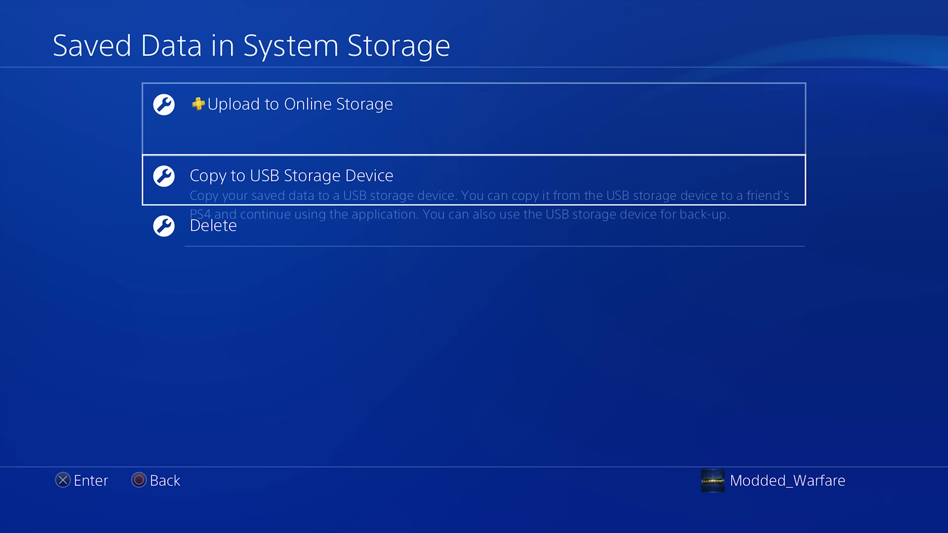
key(Up)
key(Down)
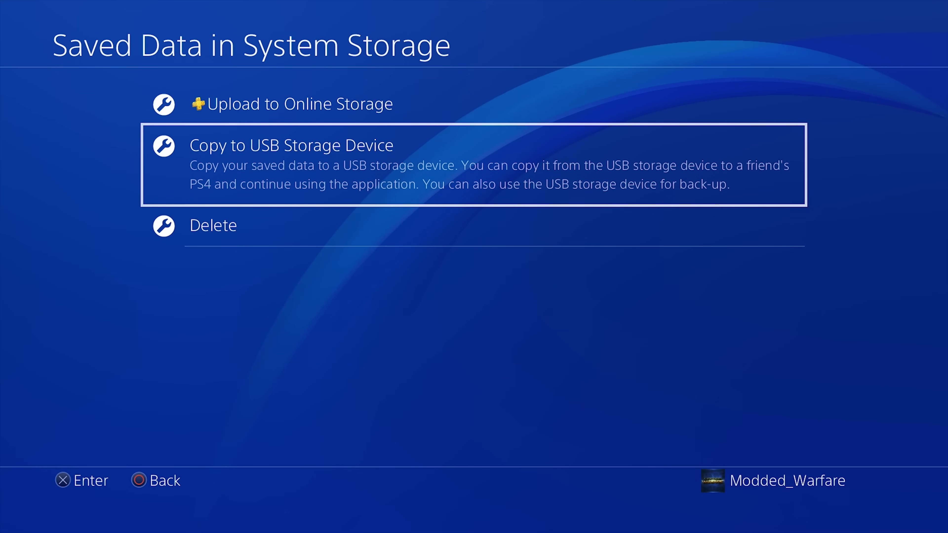
key(Return)
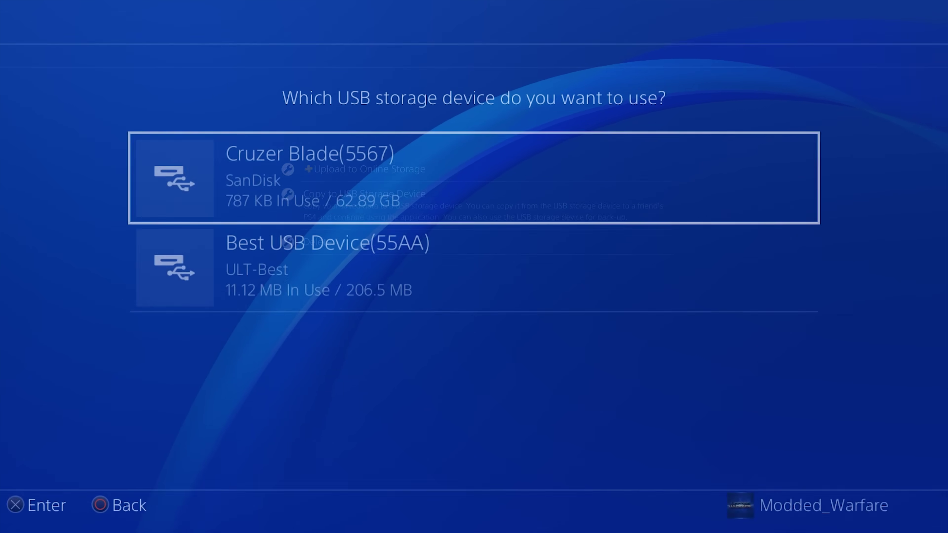
key(Return)
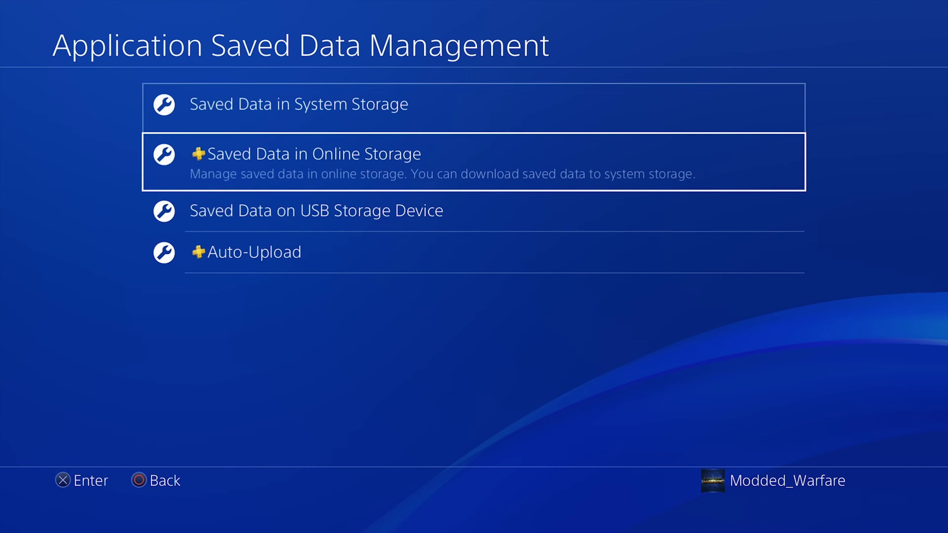
Step: Try to copy saved data from the USB storage device to system storage, and leave the saved data settings
key(Down)
key(Return)
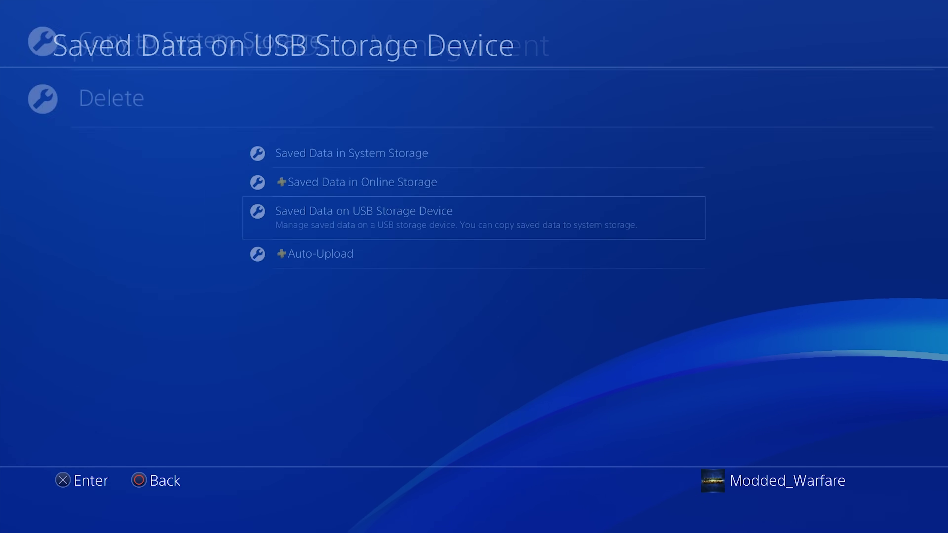
key(Return)
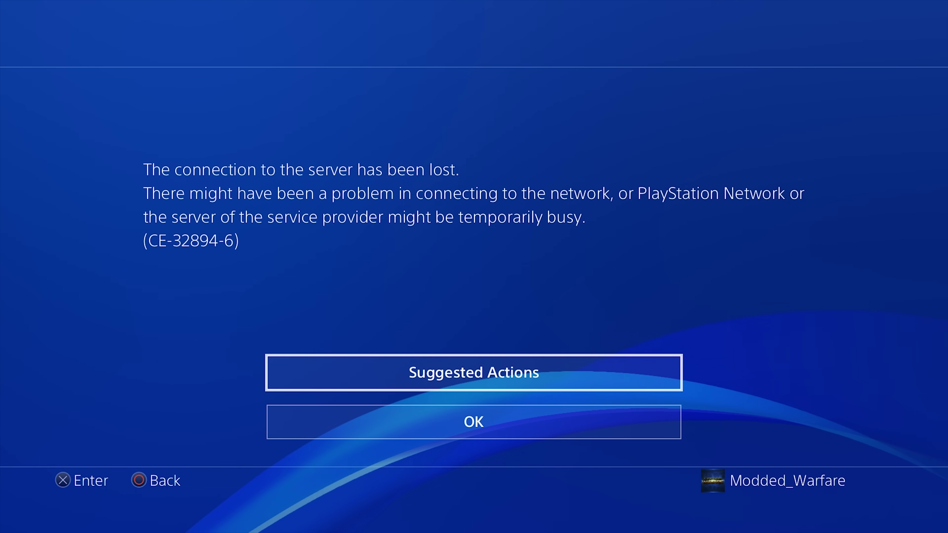
key(Escape)
key(Escape)
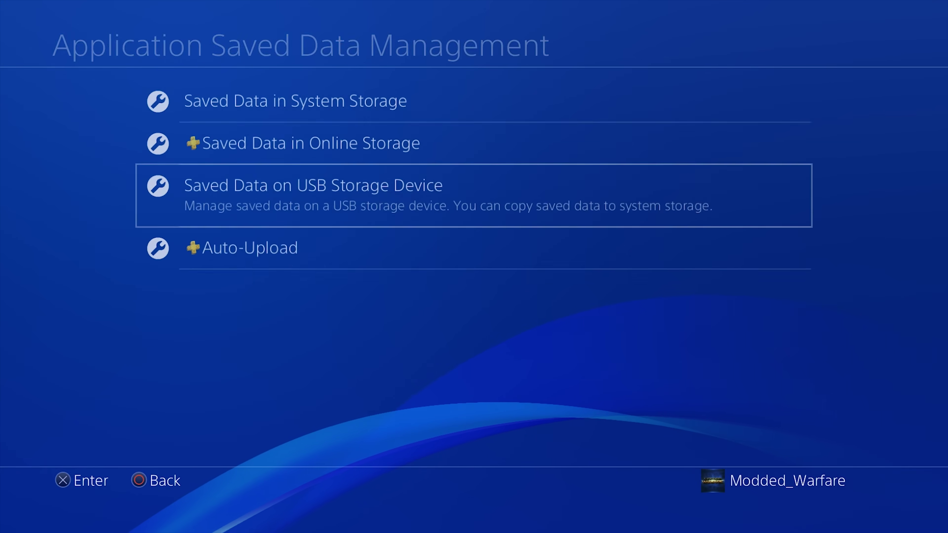
key(Escape)
Step: Reopen Settings, check access to Remote Play Connection Settings, and return to the home screen
key(Return)
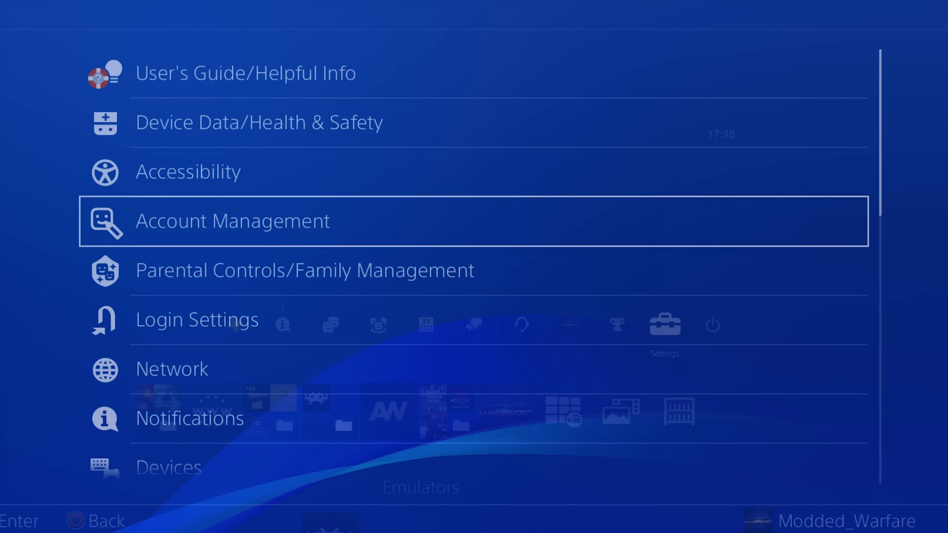
key(Down)
key(Down)
key(Down)
key(Down)
key(Down)
key(Down)
key(Down)
key(Down)
key(Down)
key(Down)
key(Down)
key(Down)
key(Down)
key(Down)
key(Down)
key(Down)
key(Down)
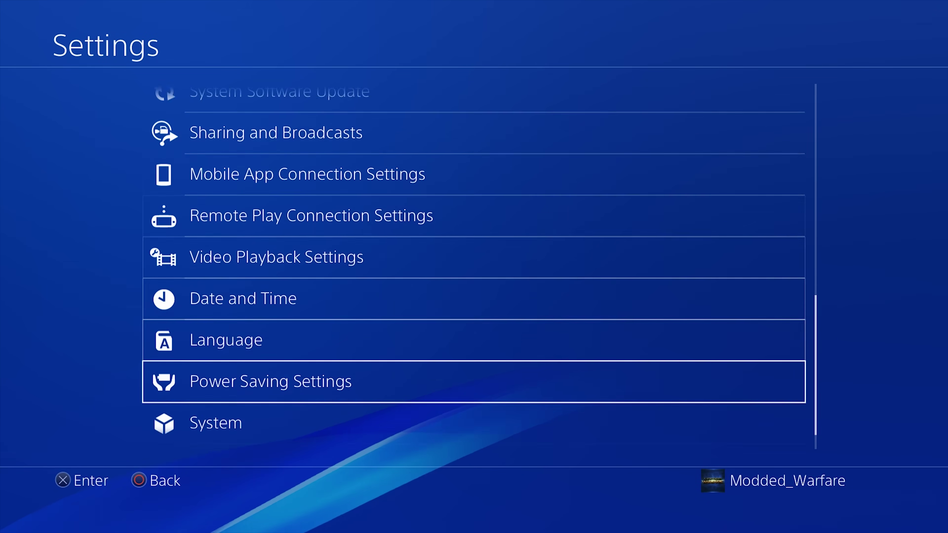
key(Up)
key(Up)
key(Up)
key(Up)
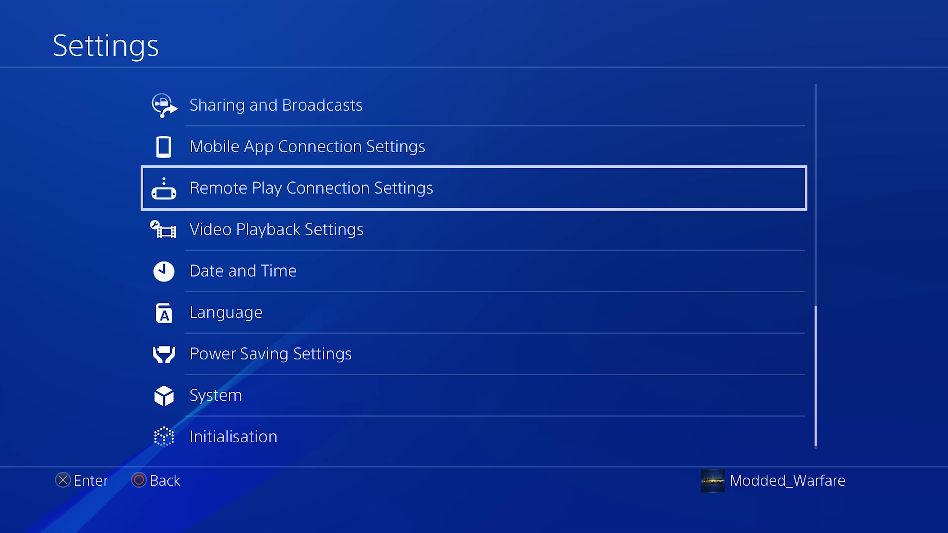
key(Return)
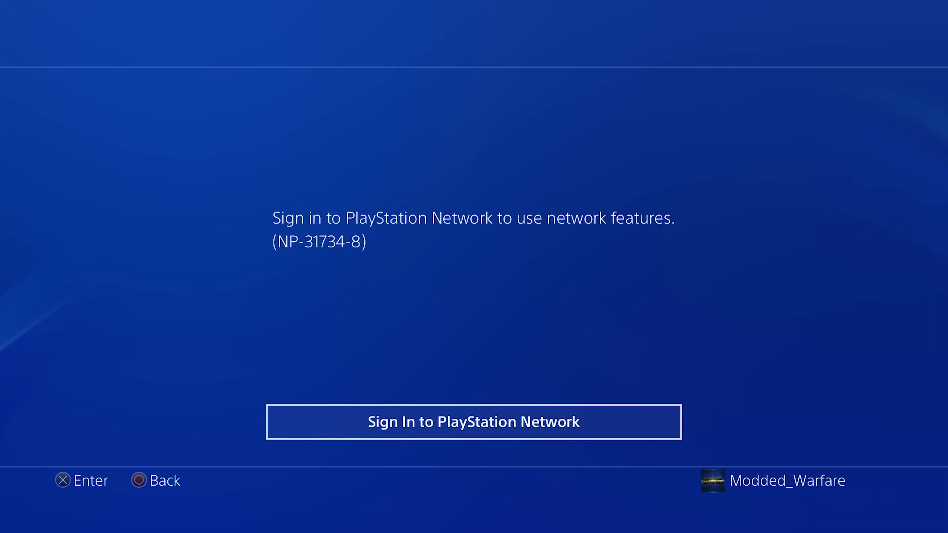
key(Escape)
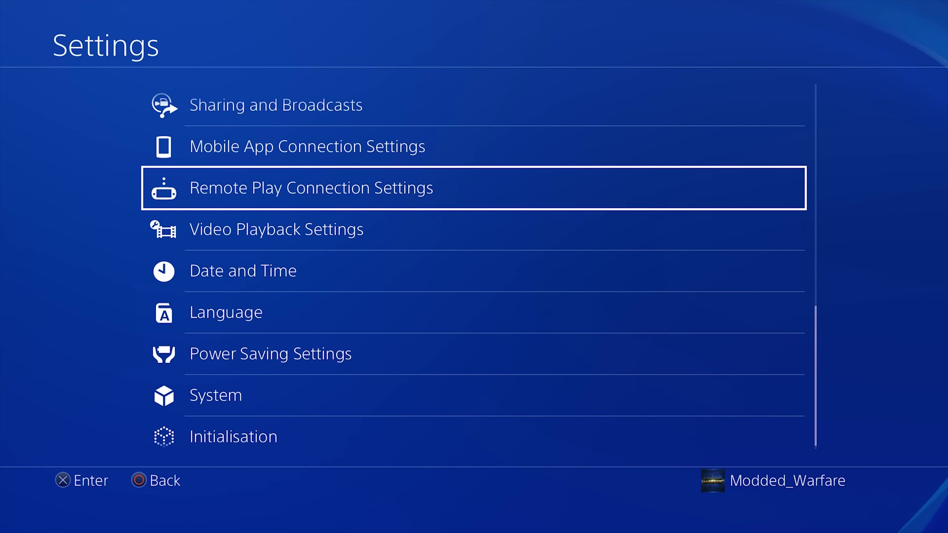
key(super)
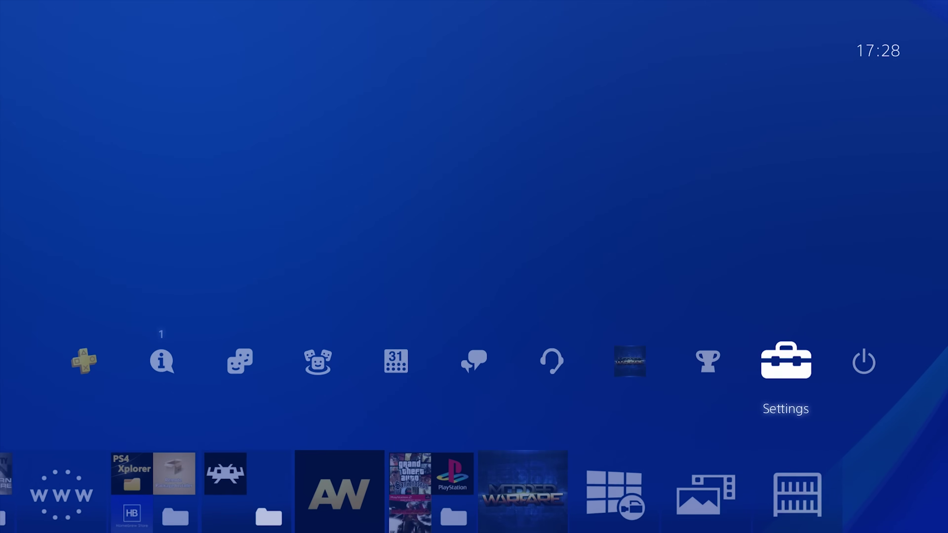
key(Down)
key(Left)
key(Left)
key(Right)
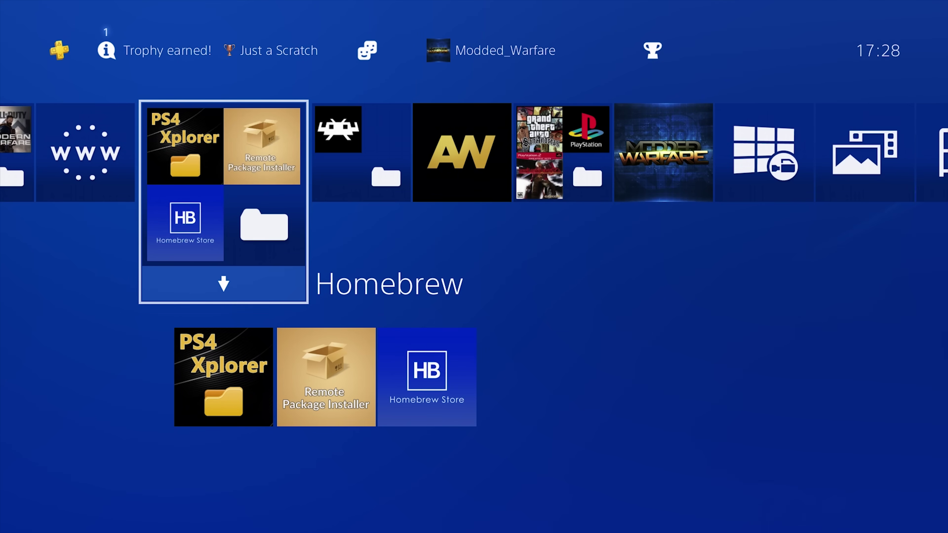
key(Right)
key(Left)
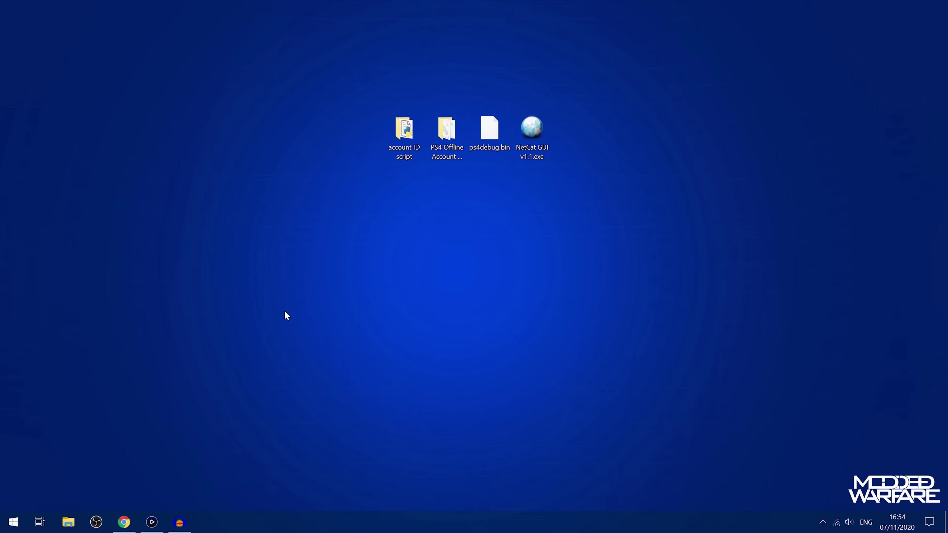
Step: Switch to the Windows computer, launch the HxD hex editor and create a new blank file
click(11, 523)
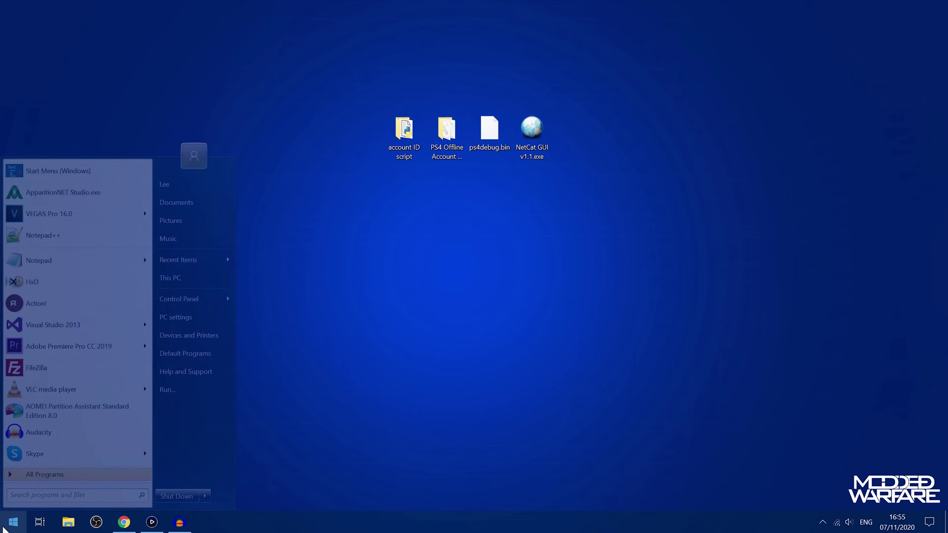
click(64, 280)
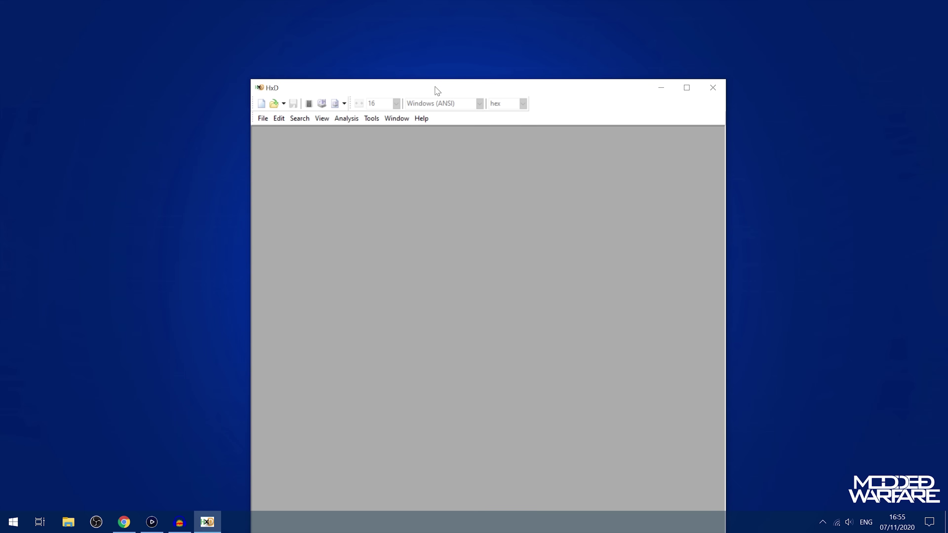
drag(437, 91, 421, 83)
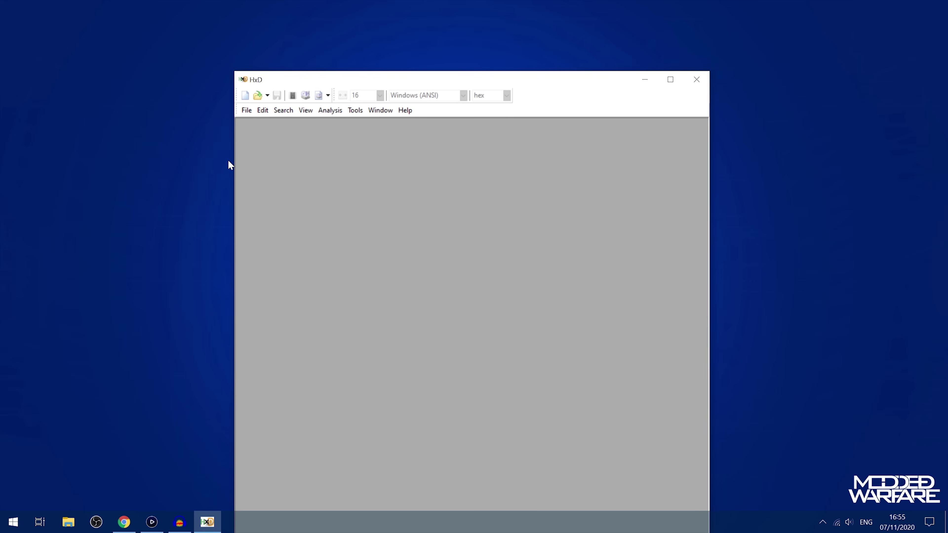
click(246, 110)
click(257, 121)
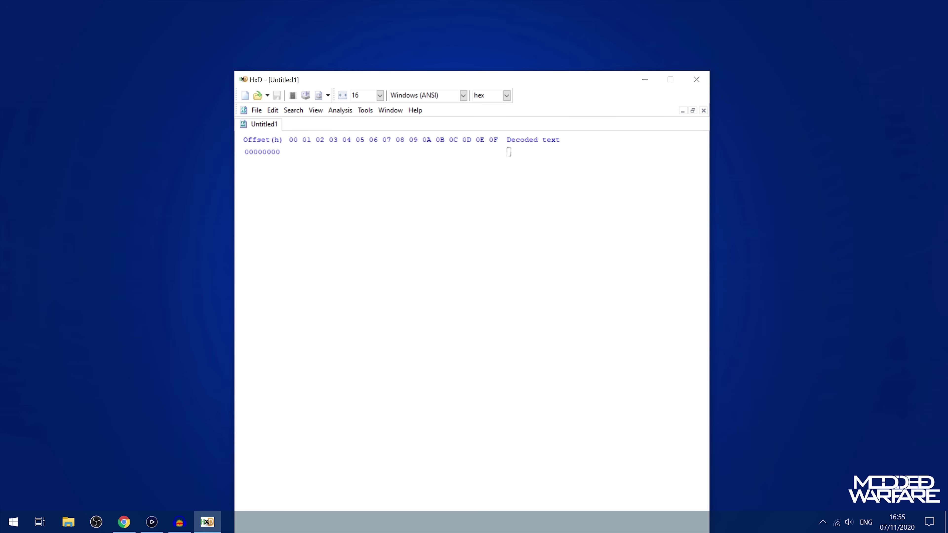
Step: Enter eight 00 bytes in the new file and fill all of them with random bytes
text(00 00 00 00 00 00 00 00)
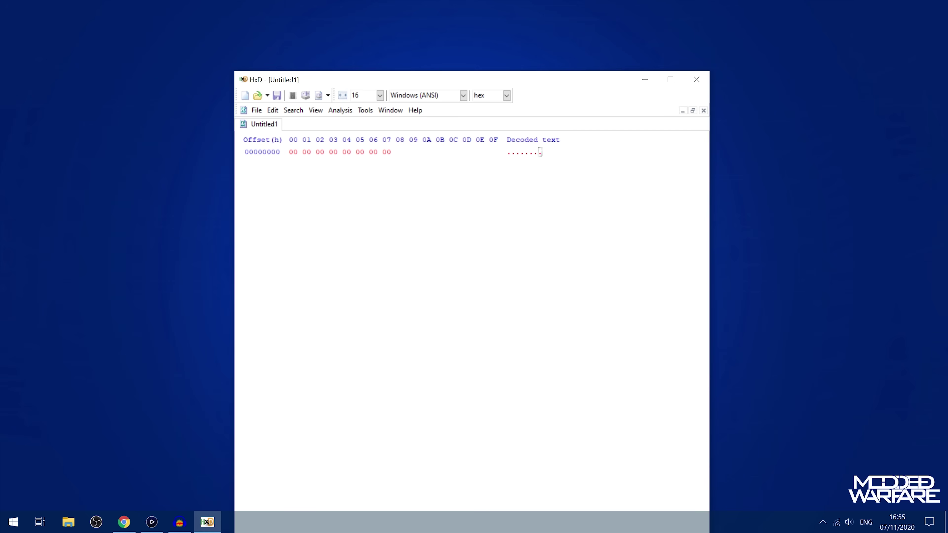
key(ctrl+a)
right_click(369, 150)
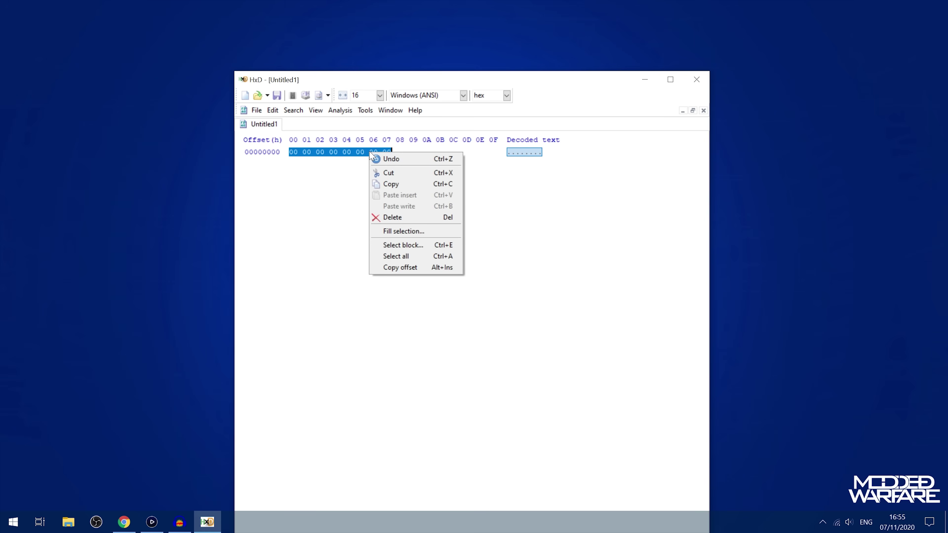
click(396, 231)
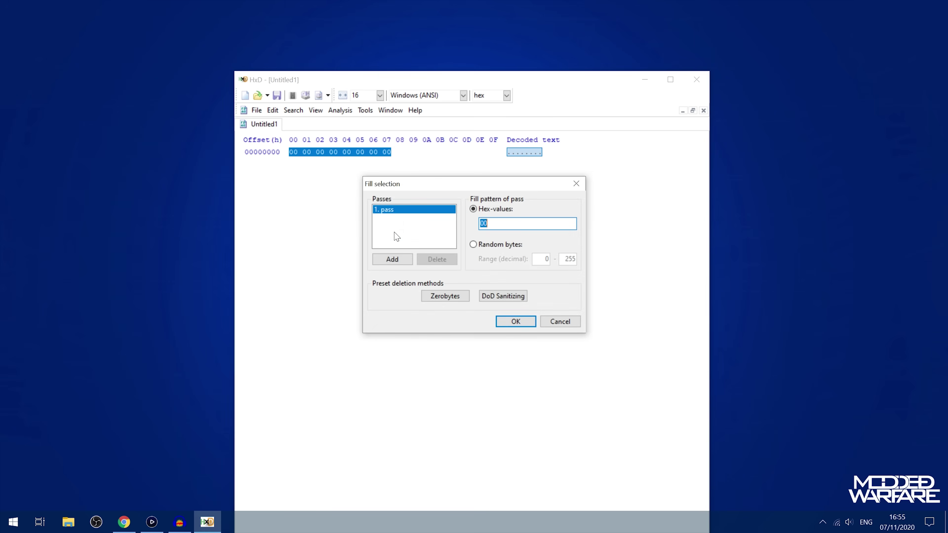
click(473, 244)
click(515, 322)
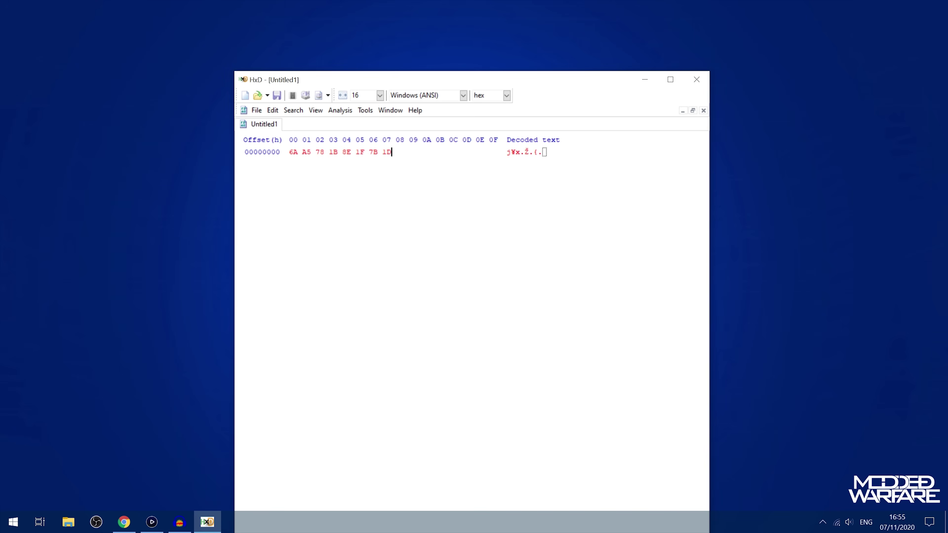
Step: Select all eight random bytes in the hex file and copy them
click(293, 152)
key(shift+Right)
key(shift+Right)
key(shift+Right)
key(shift+Right)
key(shift+Right)
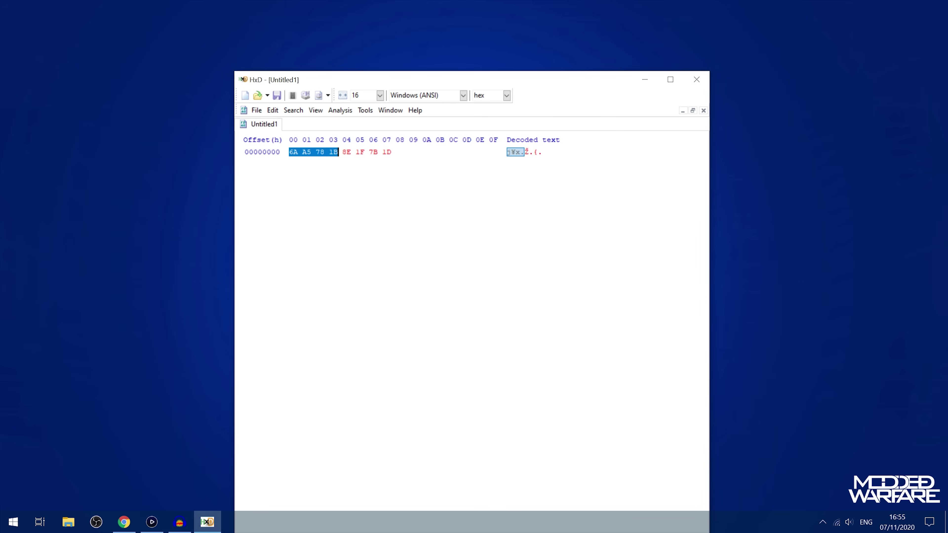
key(shift+Right)
key(shift+Right)
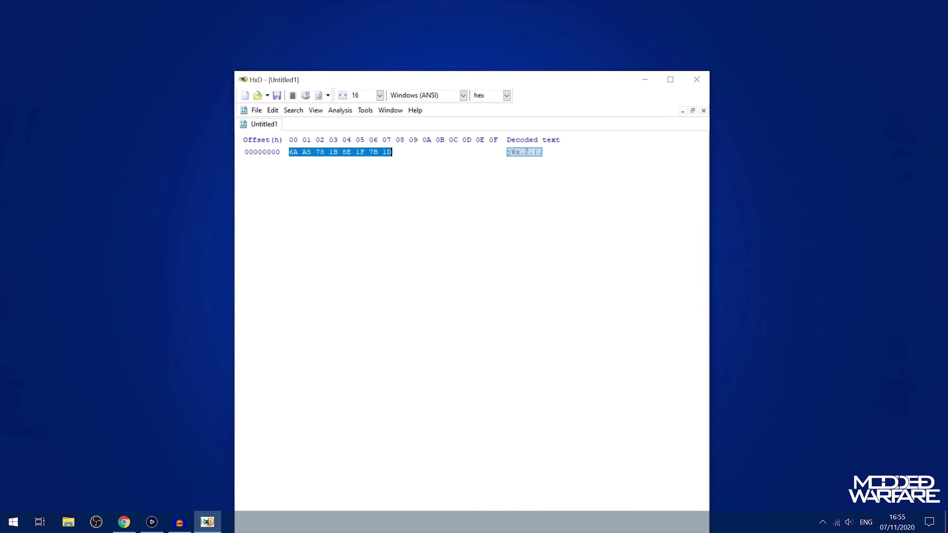
right_click(382, 152)
click(408, 185)
click(290, 368)
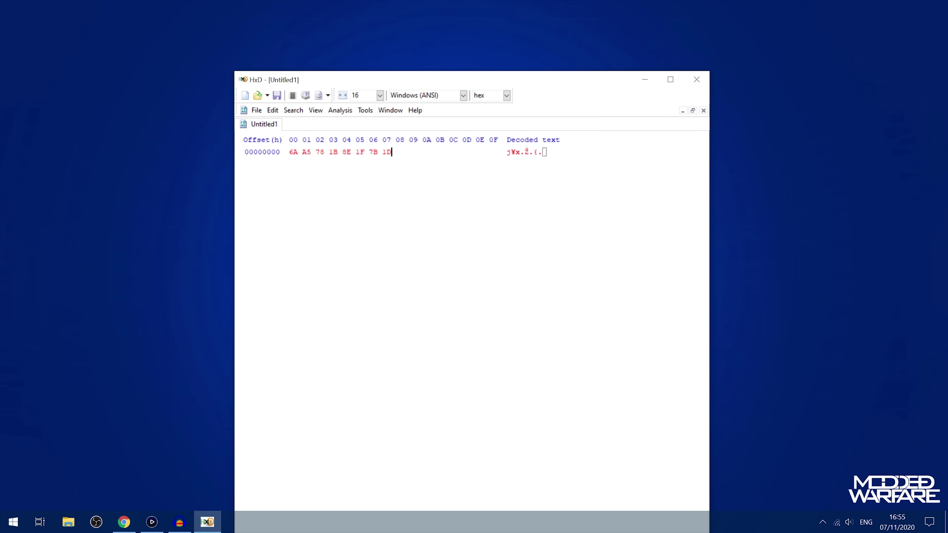
Step: Launch Notepad and paste the copied bytes into the blank document
click(2, 530)
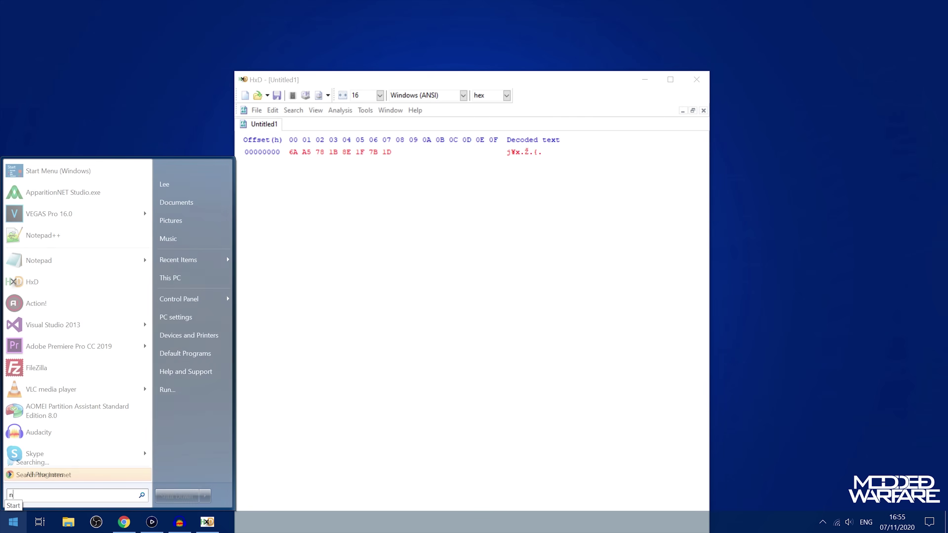
text(notepad)
key(Return)
key(ctrl+v)
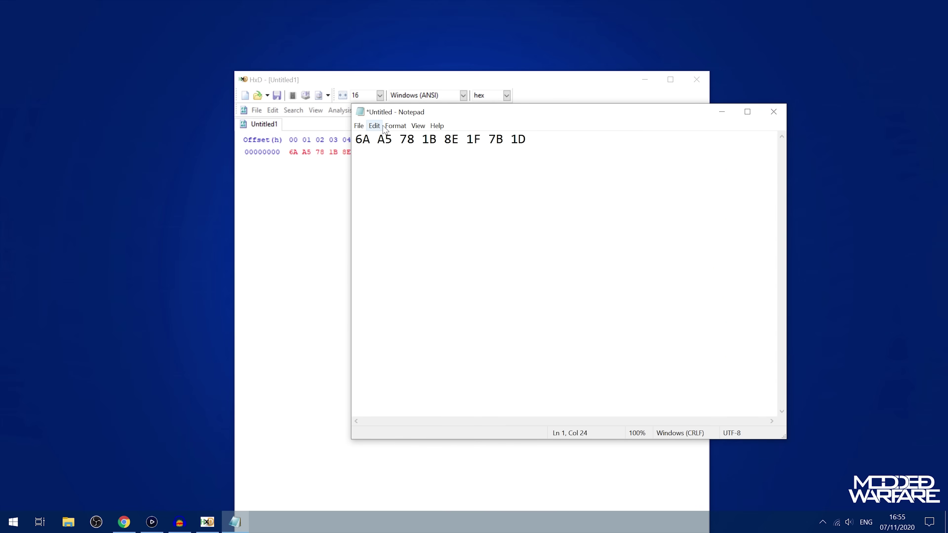
Step: Replace every space in the pasted hex bytes with nothing, and close the Replace dialog
click(379, 126)
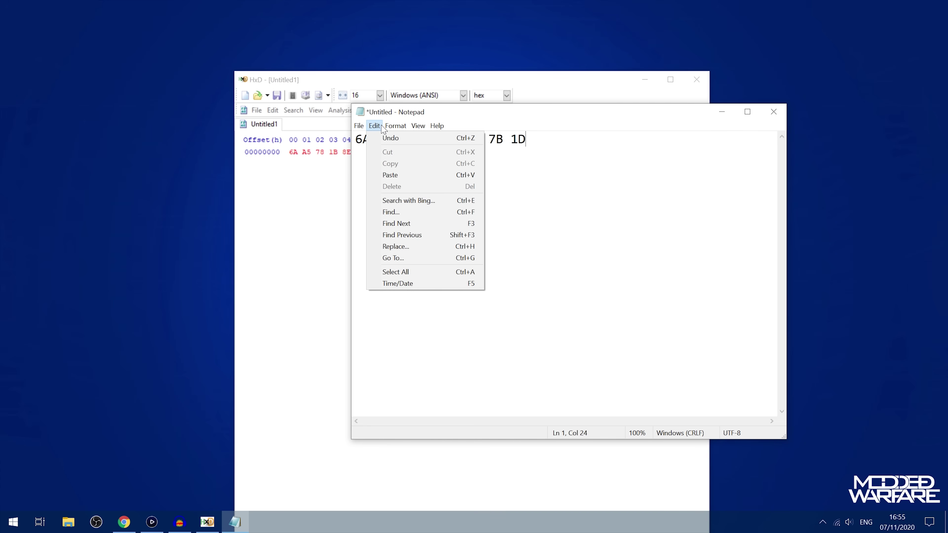
click(414, 247)
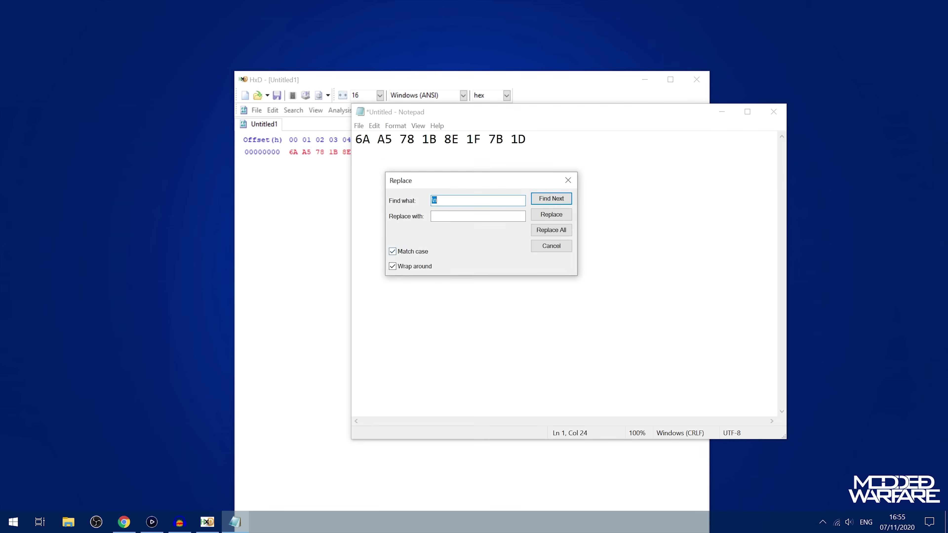
key(BackSpace)
click(551, 231)
click(568, 181)
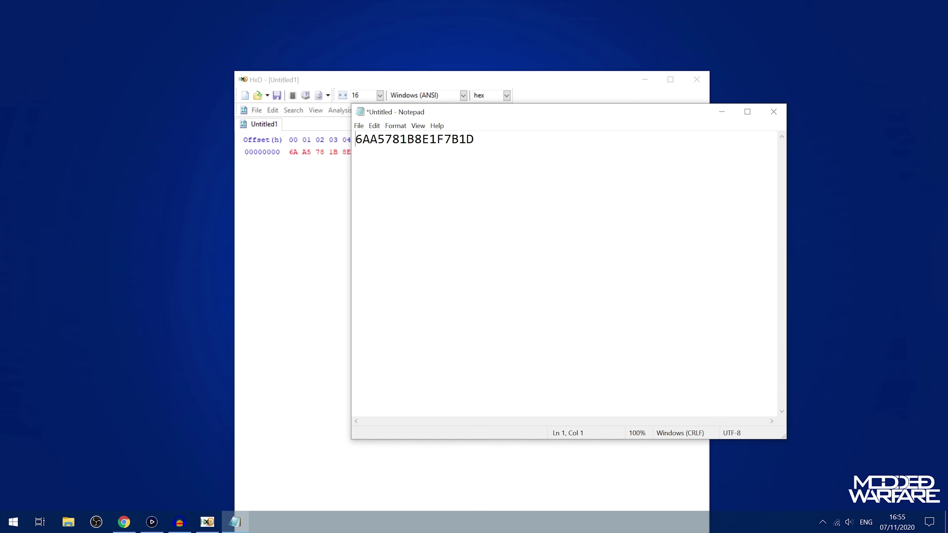
Step: Highlight the full hex ID in Notepad and minimize the HxD window
key(ctrl+a)
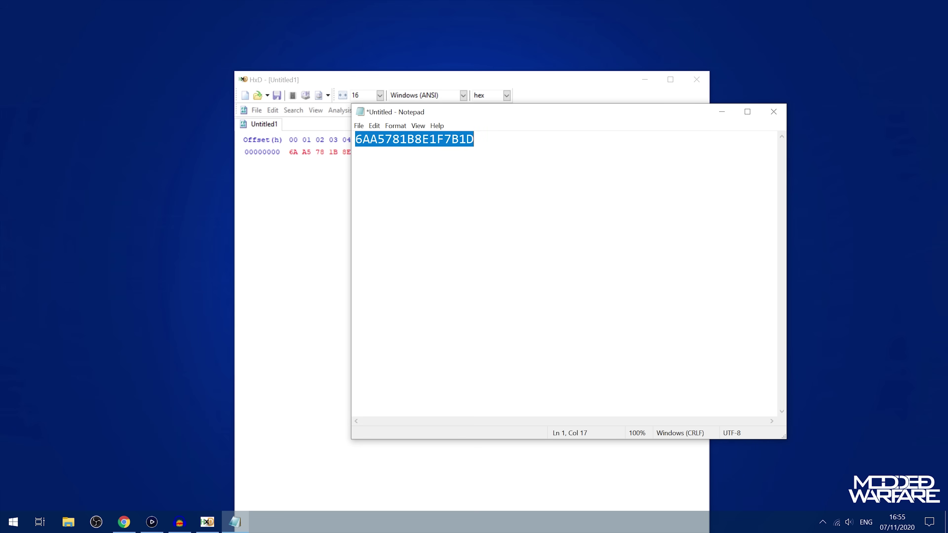
key(End)
key(shift+Home)
click(642, 83)
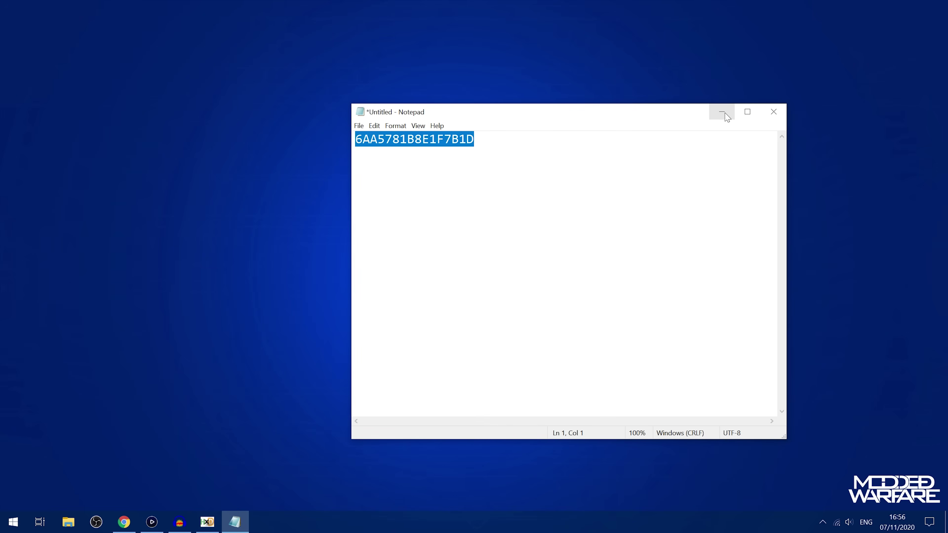
Step: Label the hex ID "fake ID:", add a "legit ID:" line below it, and minimize Notepad
key(Right)
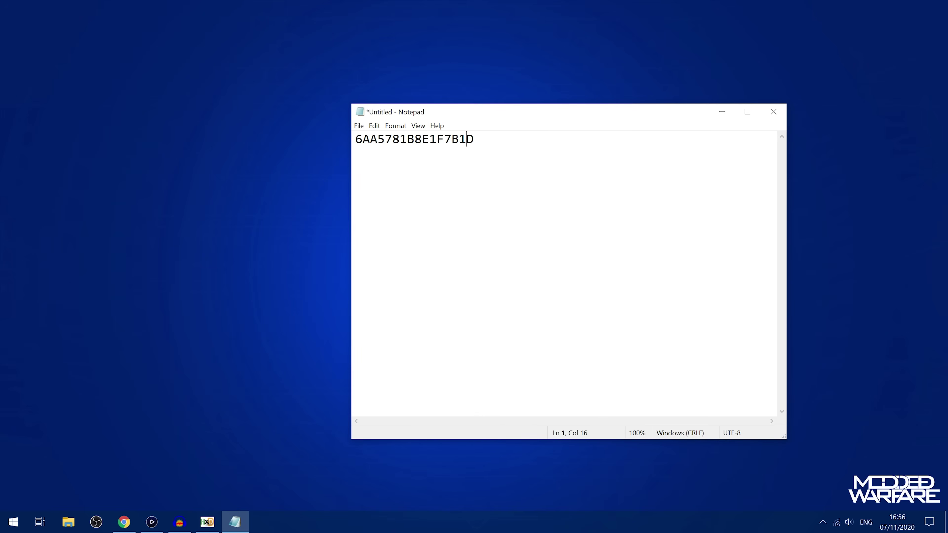
click(370, 139)
text(fake ID:)
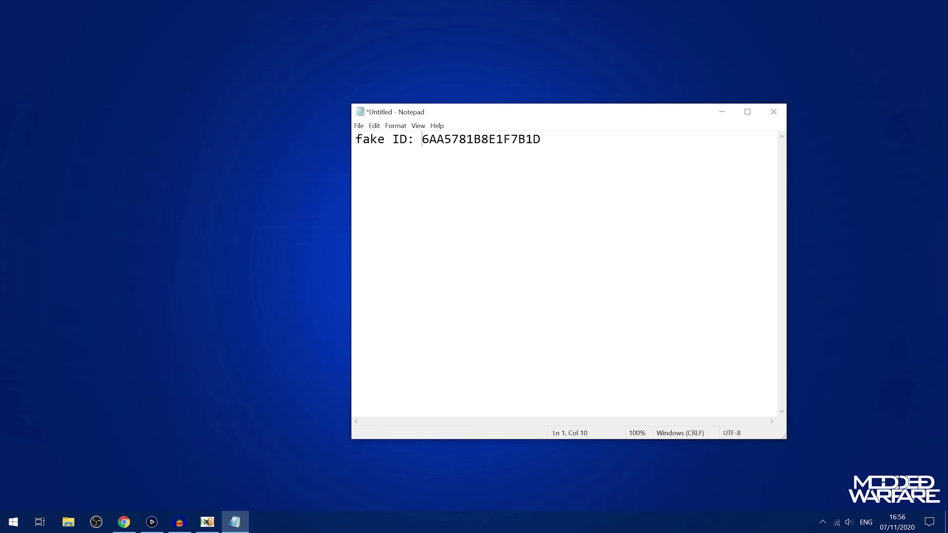
key(End)
key(Return)
text(legit ID:)
click(721, 112)
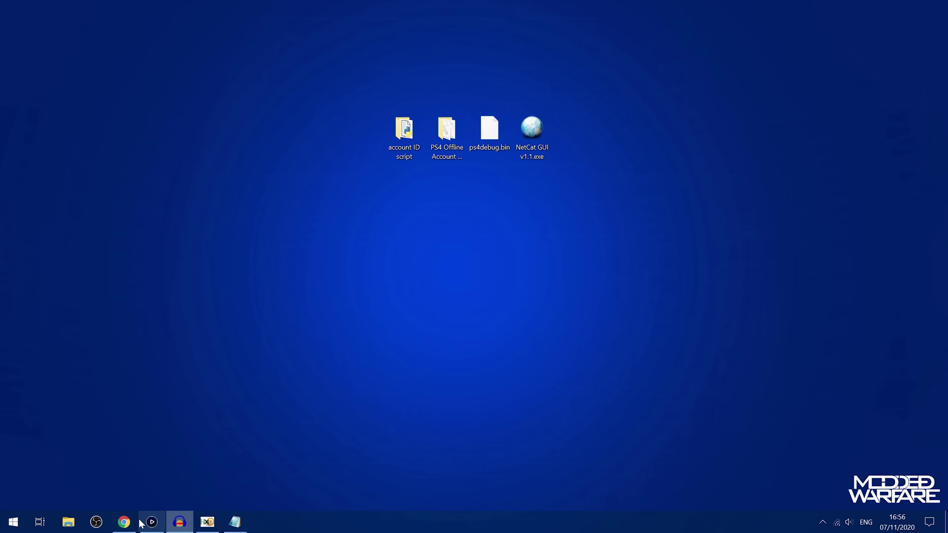
Step: Switch to Chrome, open the PlayStation Store sign-in page and display the Network log in the developer tools
click(130, 524)
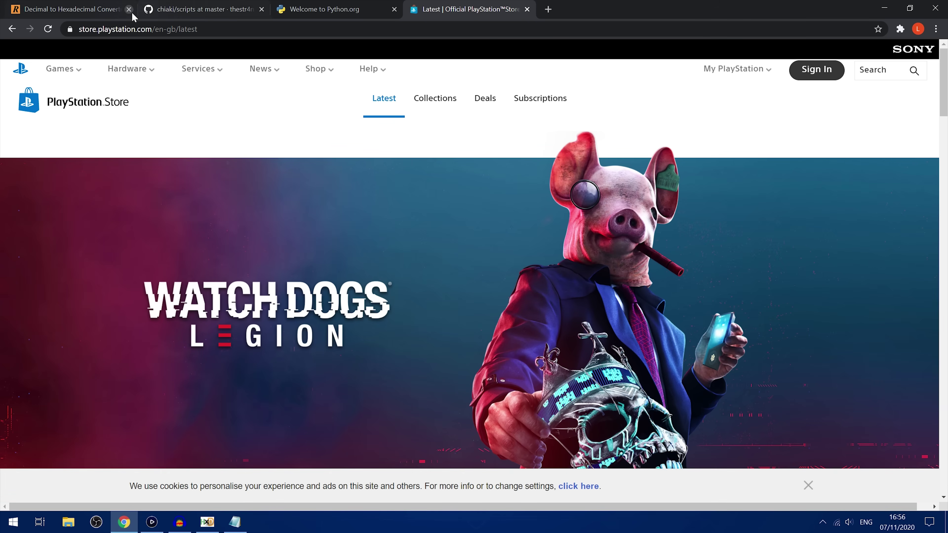
click(817, 71)
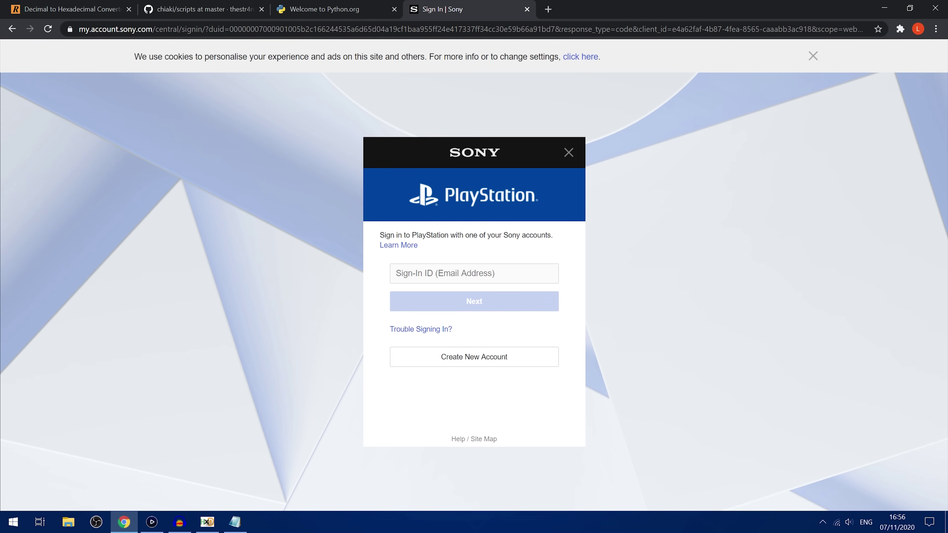
key(F12)
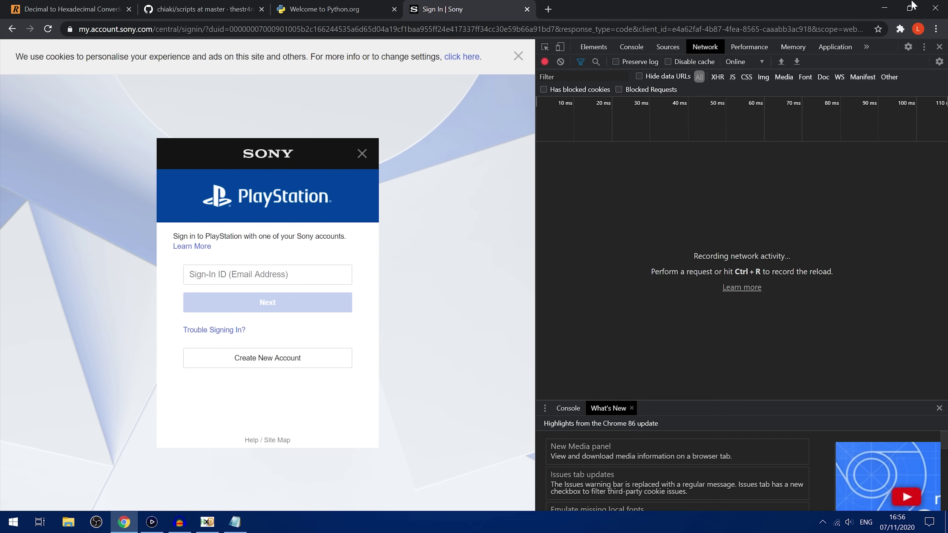
click(938, 32)
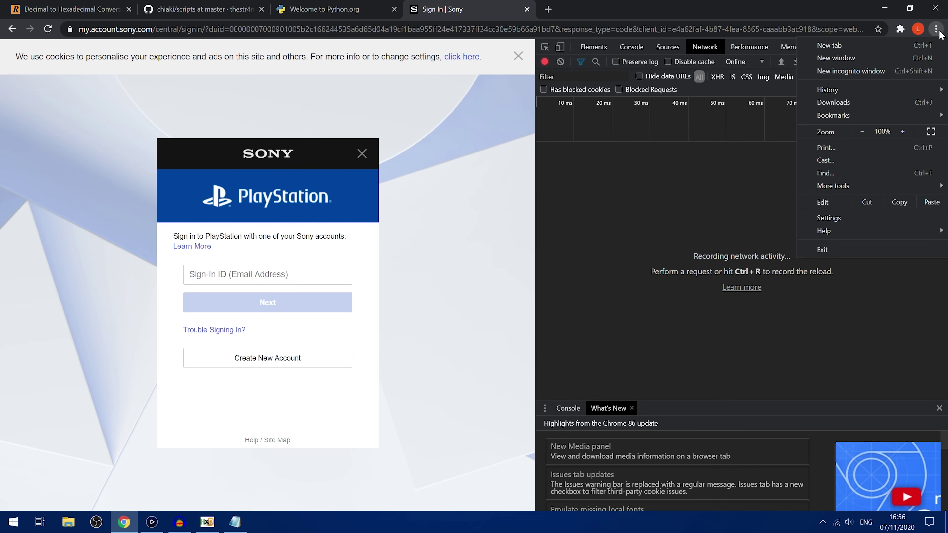
mouse_move(832, 185)
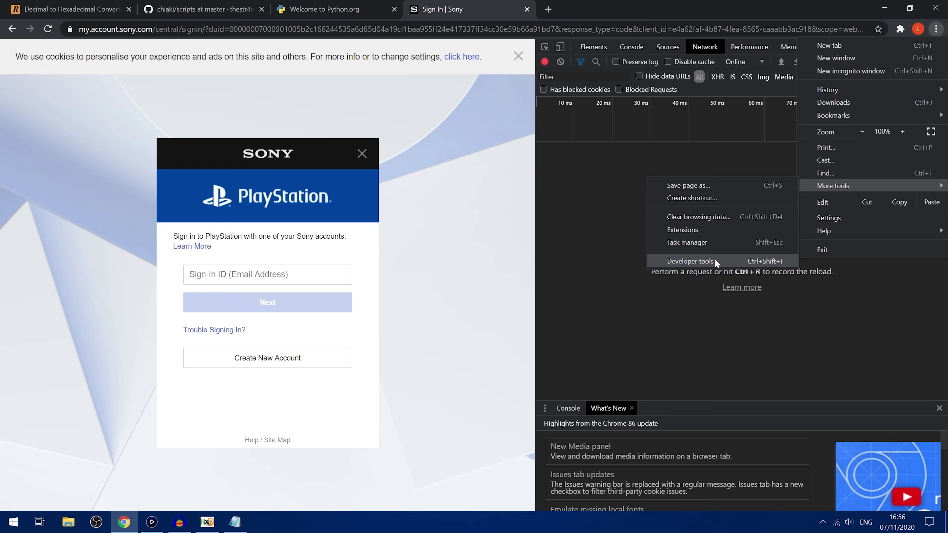
click(602, 237)
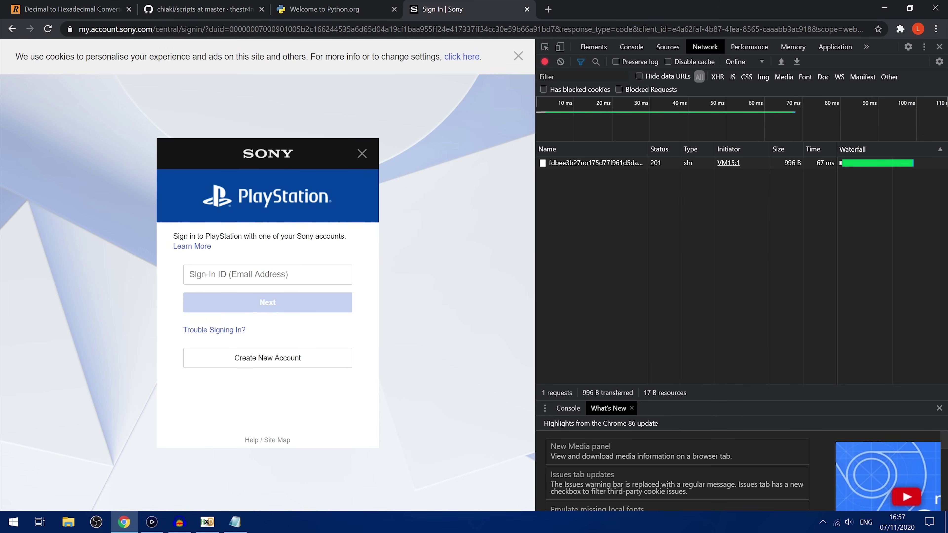
click(705, 49)
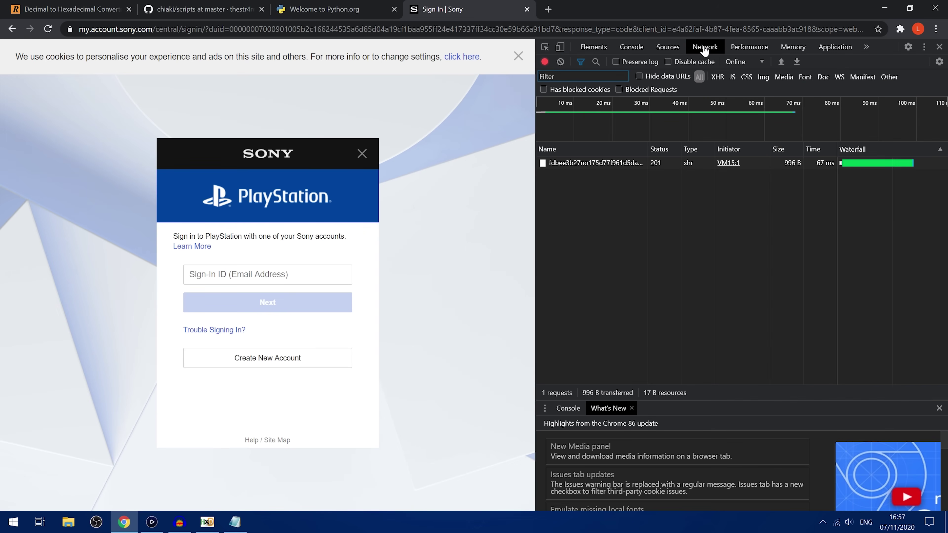
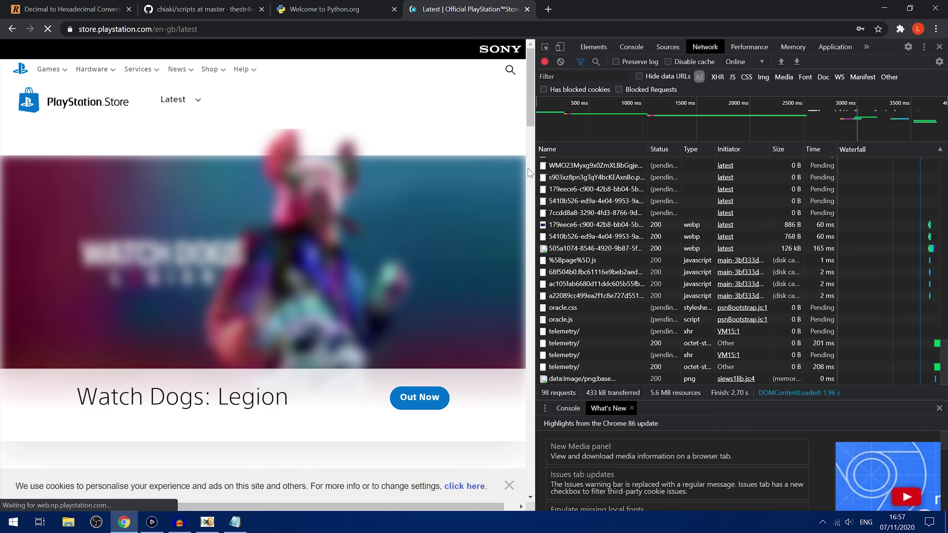
Step: Widen the developer tools, filter the requests by "GetPro" and select the accountId value in the second getProfileOracle response
drag(534, 161, 447, 112)
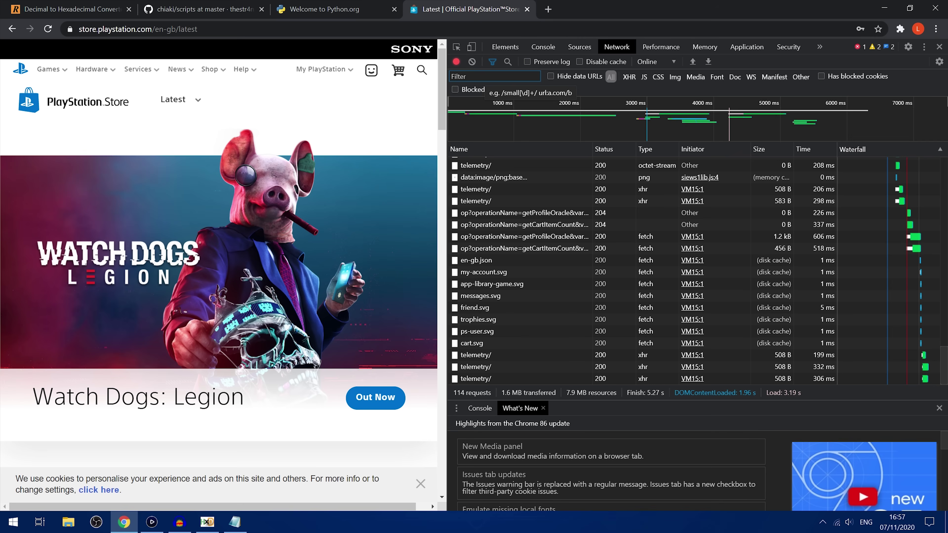
text(Get)
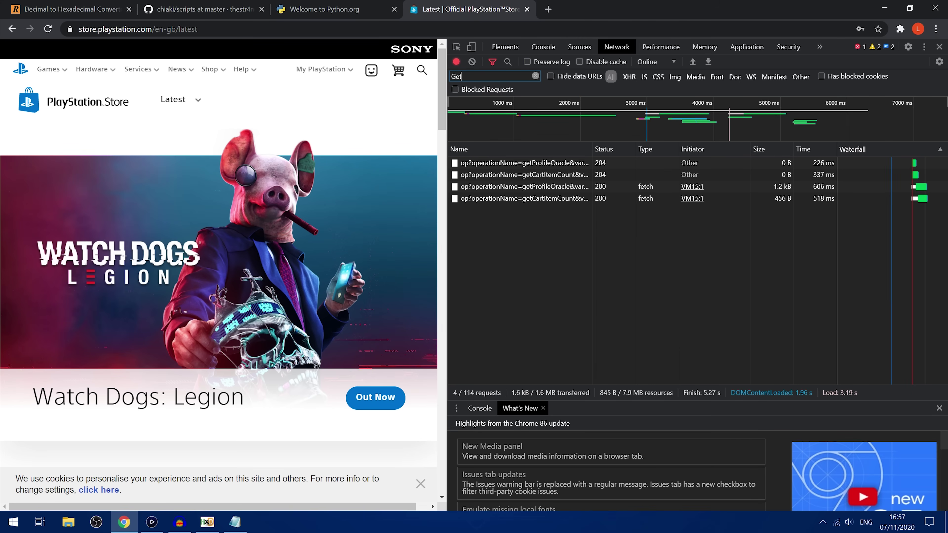
text(Pro)
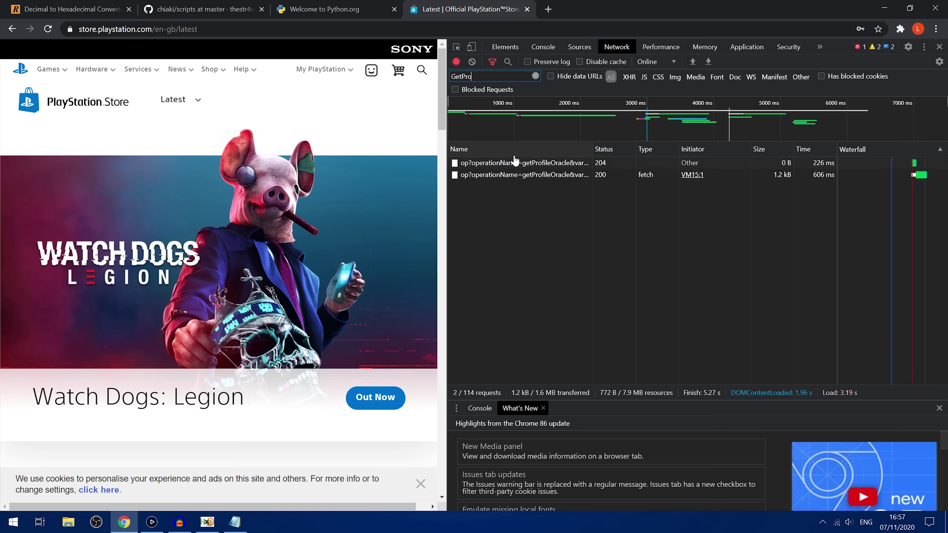
click(518, 163)
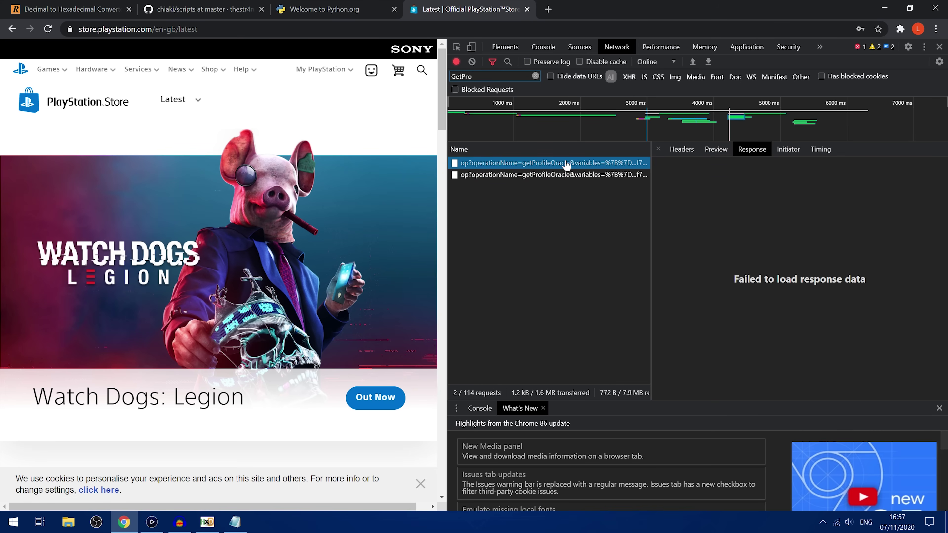
click(537, 176)
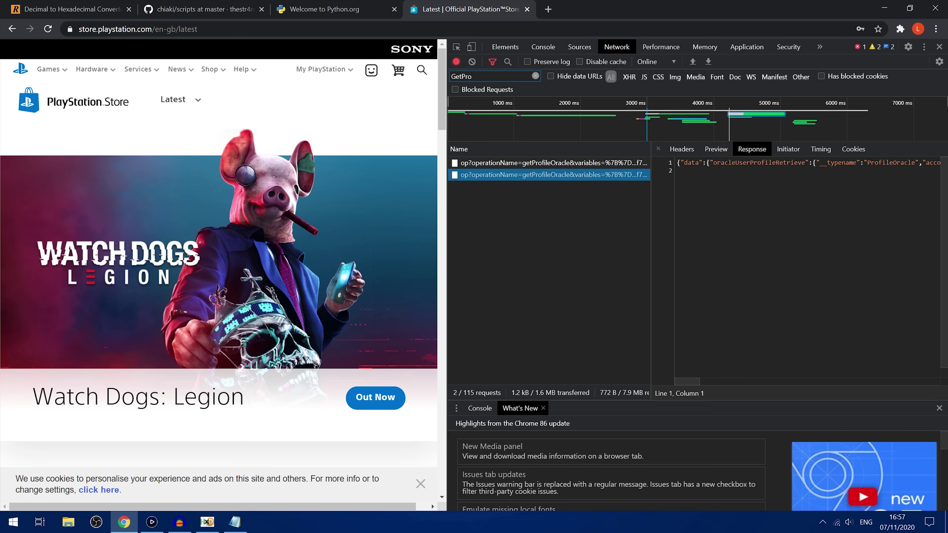
drag(694, 381, 711, 382)
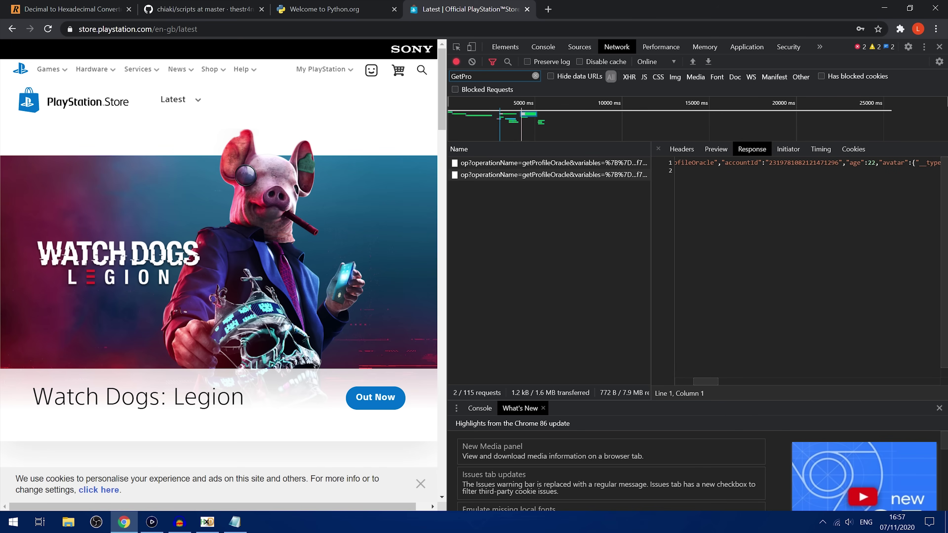
double_click(803, 163)
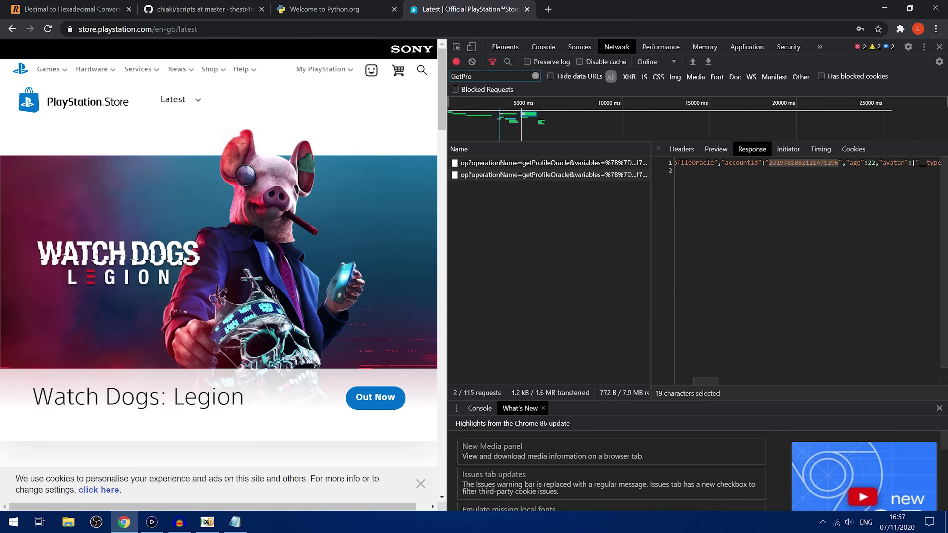
Step: Go back to the first getProfileOracle request and open it in a new browser tab
click(612, 162)
click(543, 161)
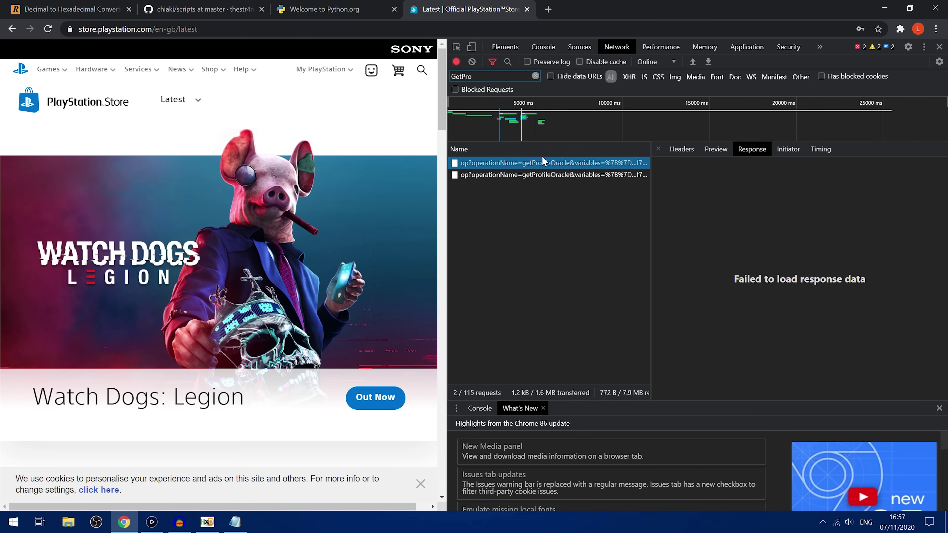
click(731, 285)
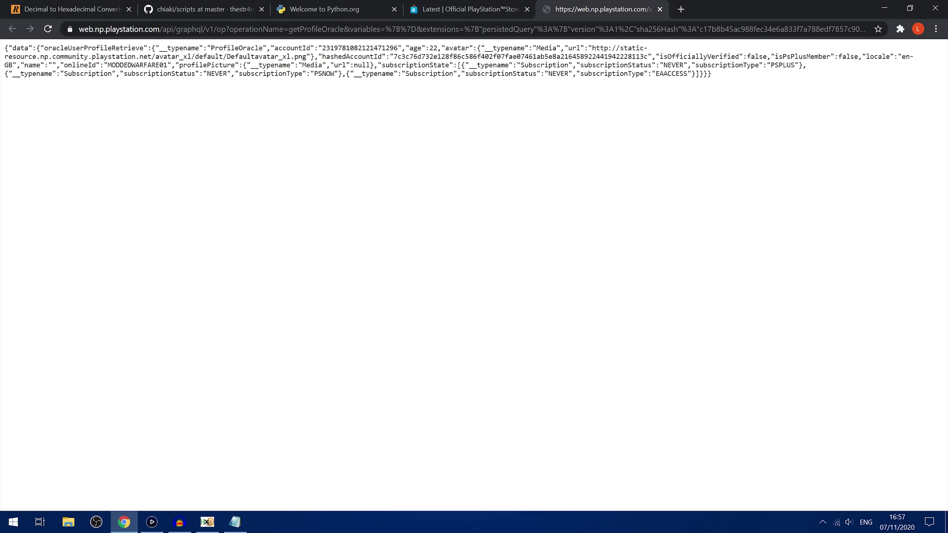
Step: Copy the accountId value from the profile data page and return to the PlayStation Store tab
double_click(359, 48)
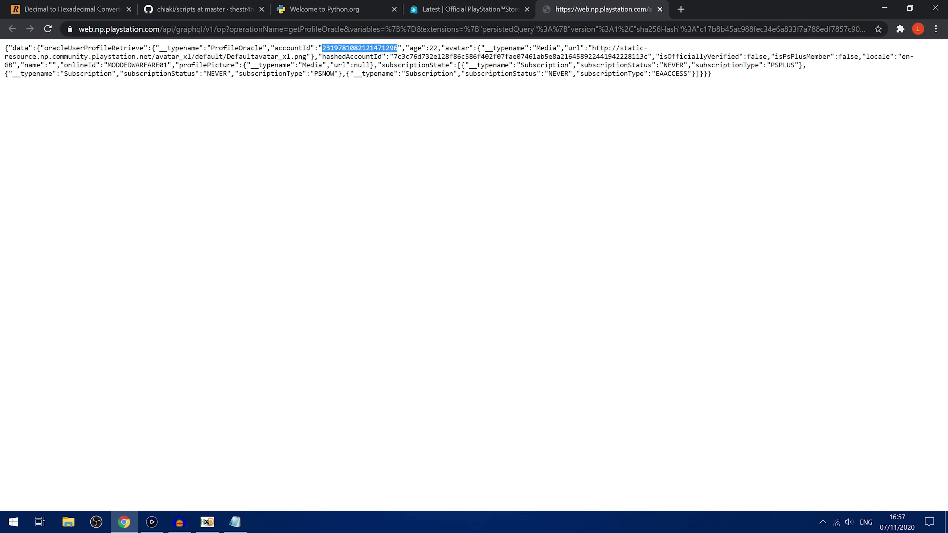
right_click(344, 45)
click(370, 54)
click(471, 9)
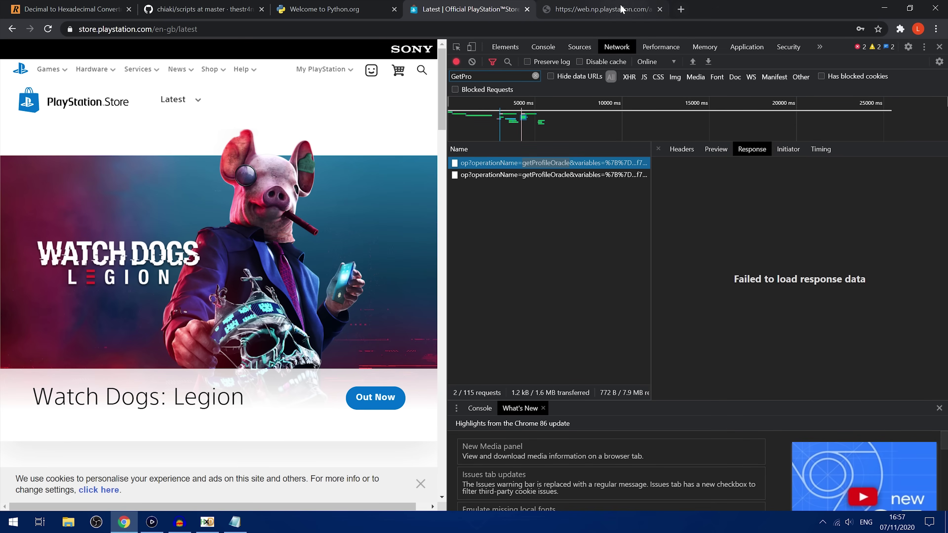
Step: Paste the copied account ID into the RapidTables decimal to hexadecimal converter and convert it
click(78, 7)
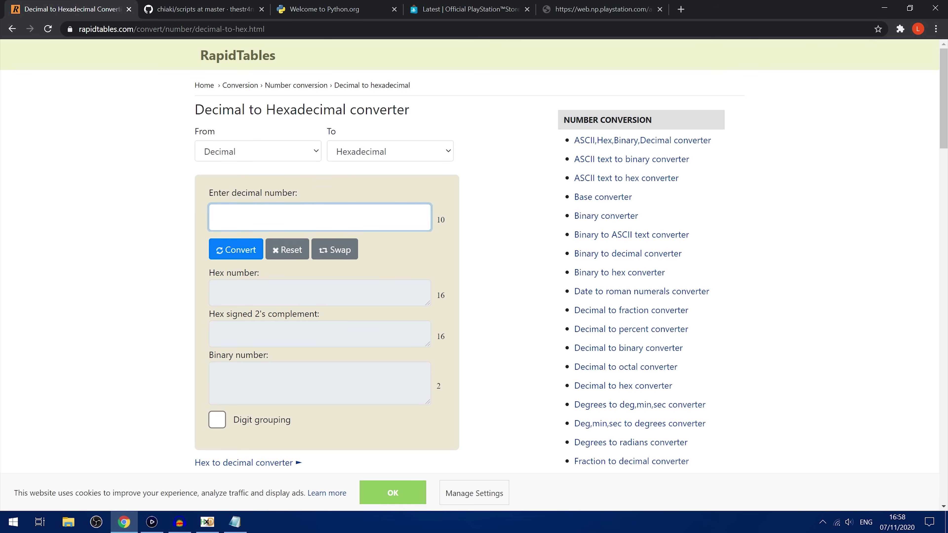
key(ctrl+v)
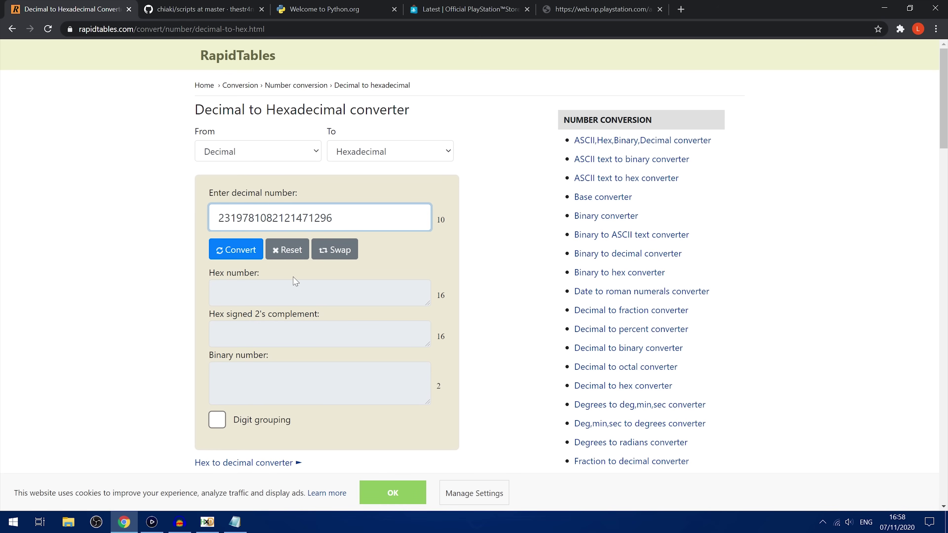
click(241, 252)
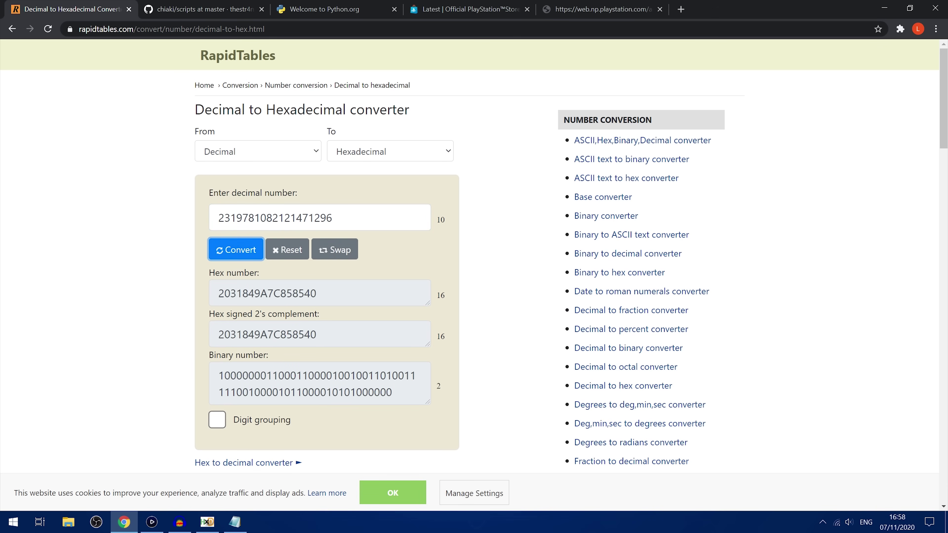
Step: Copy the signed two's complement hex result and paste it after "legit ID:" in the Notepad note, then minimise Notepad
double_click(242, 326)
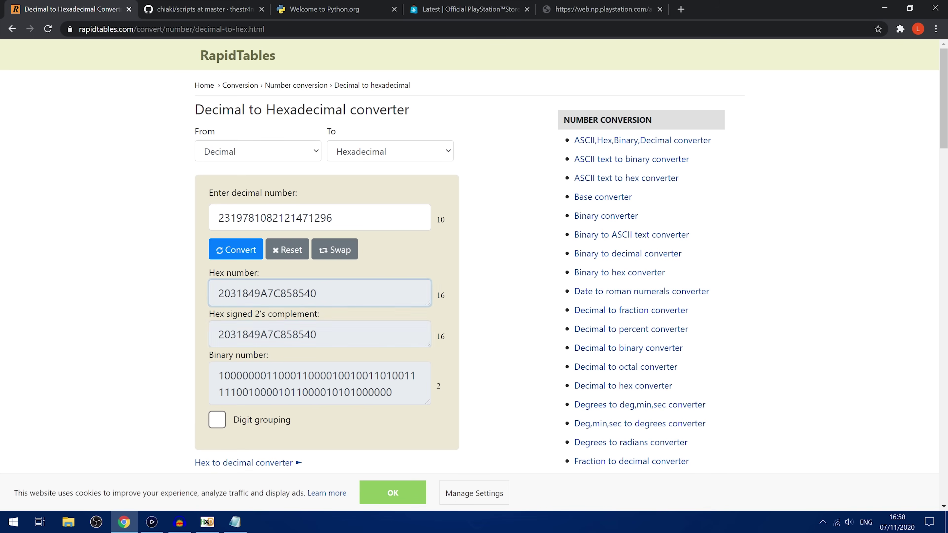
click(319, 293)
click(319, 334)
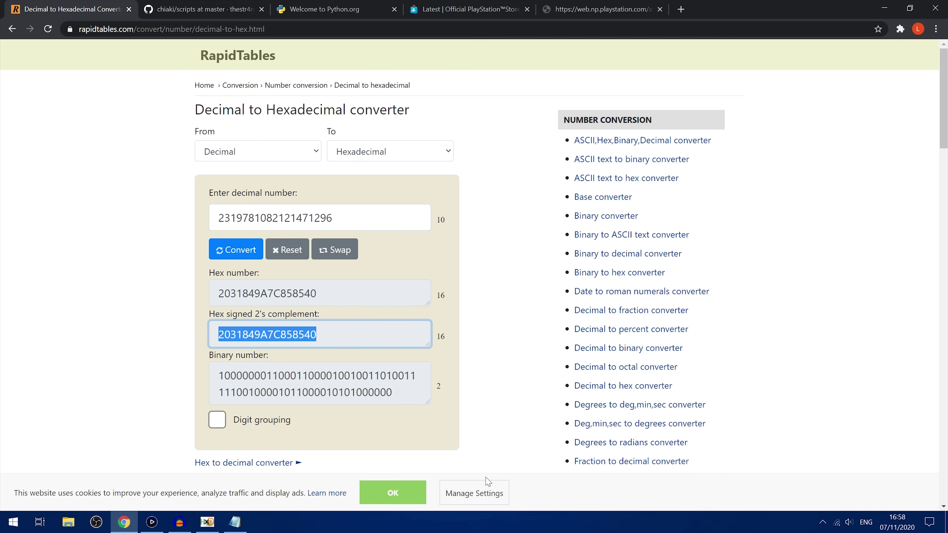
click(234, 522)
key(ctrl+v)
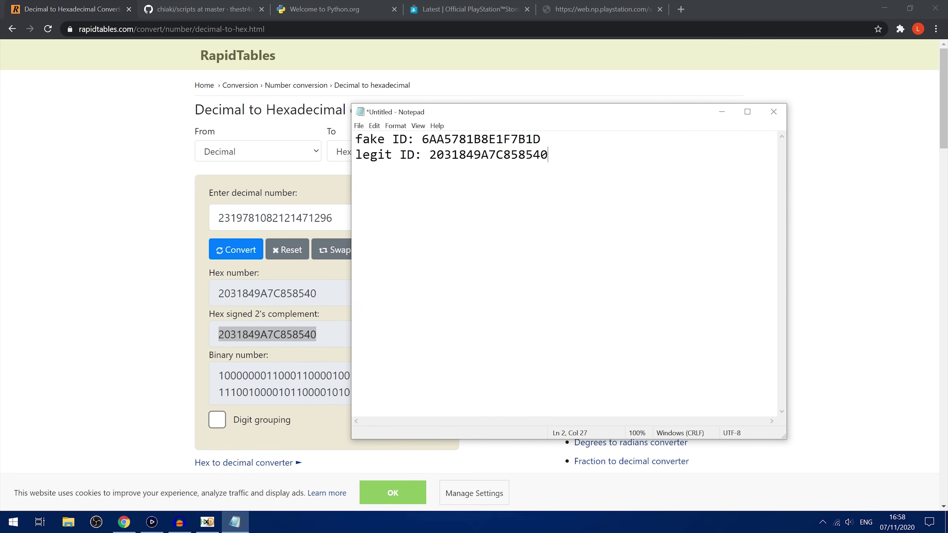
double_click(488, 154)
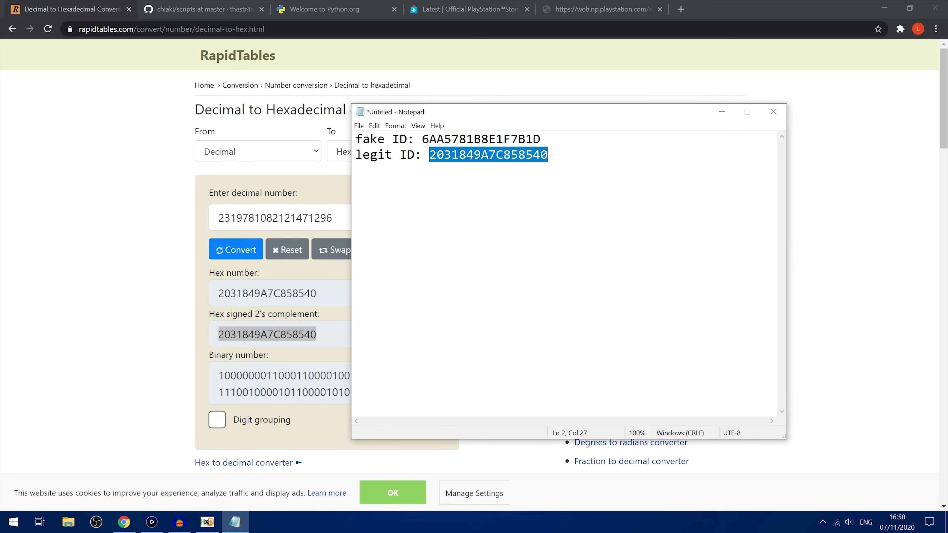
click(721, 111)
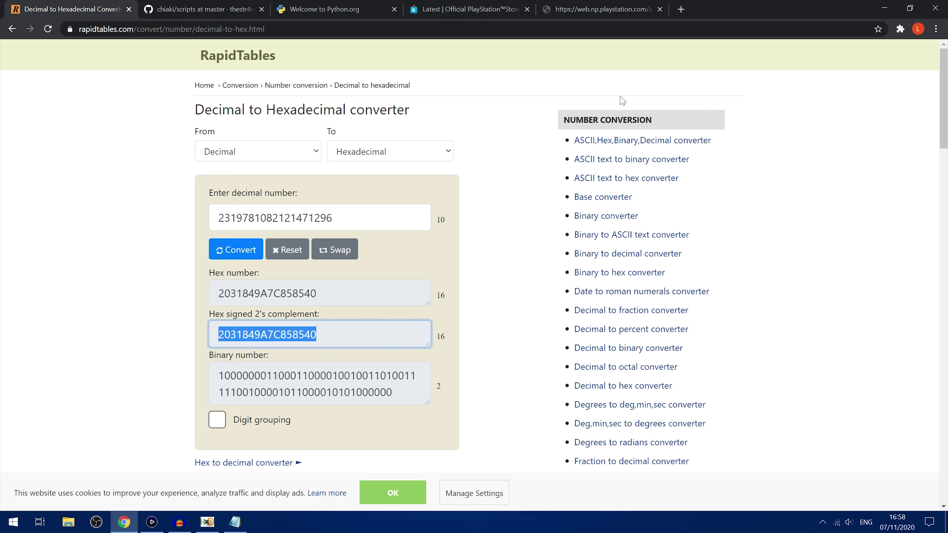
Step: Return to the PlayStation Store tab, try filtering the network requests by "me/core" and clear the filter
click(470, 9)
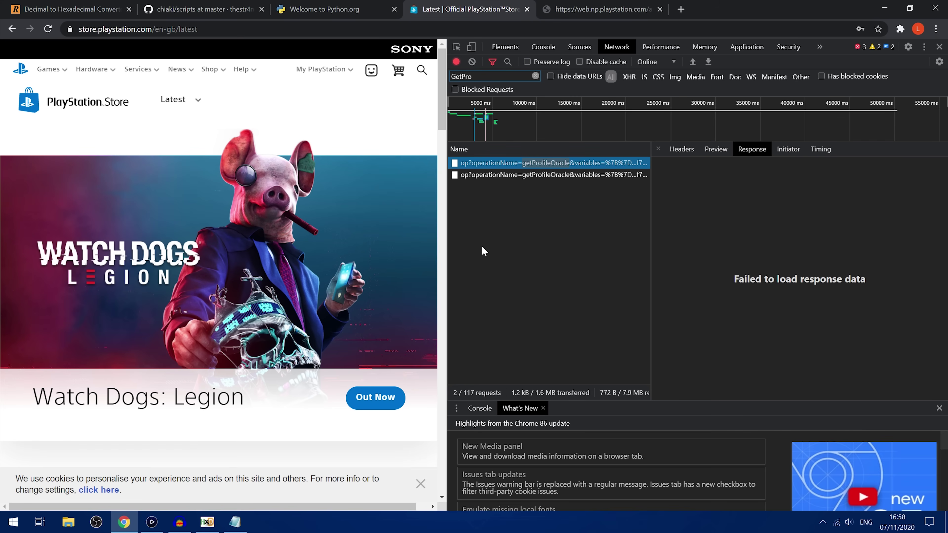
click(438, 76)
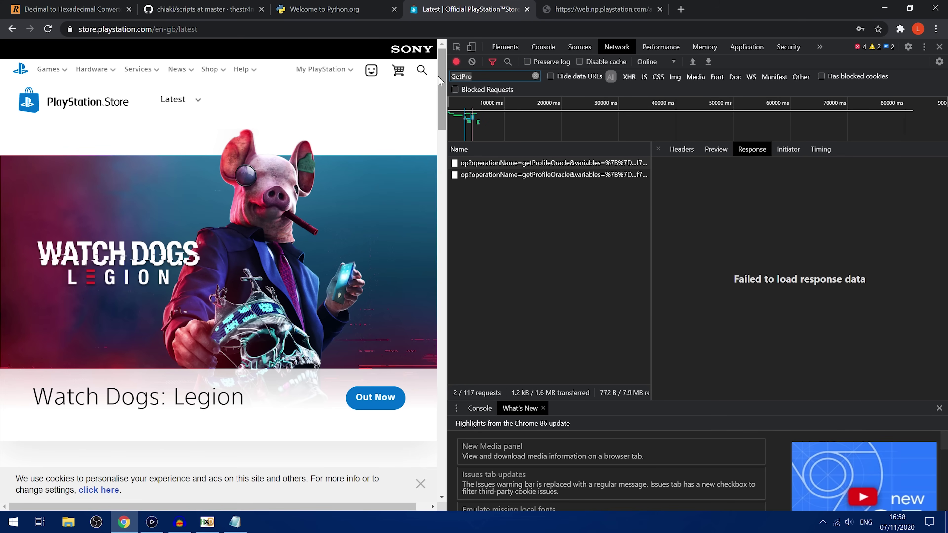
text(me/)
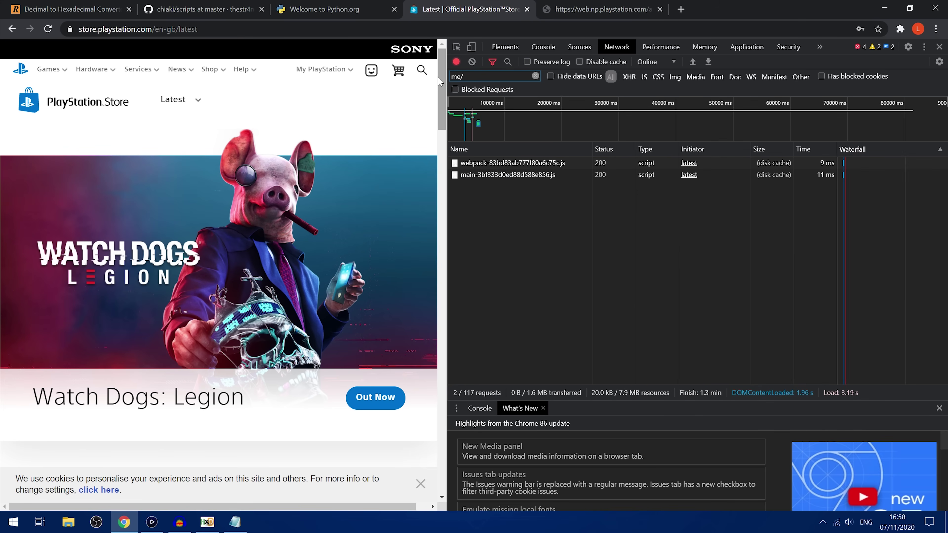
text(core)
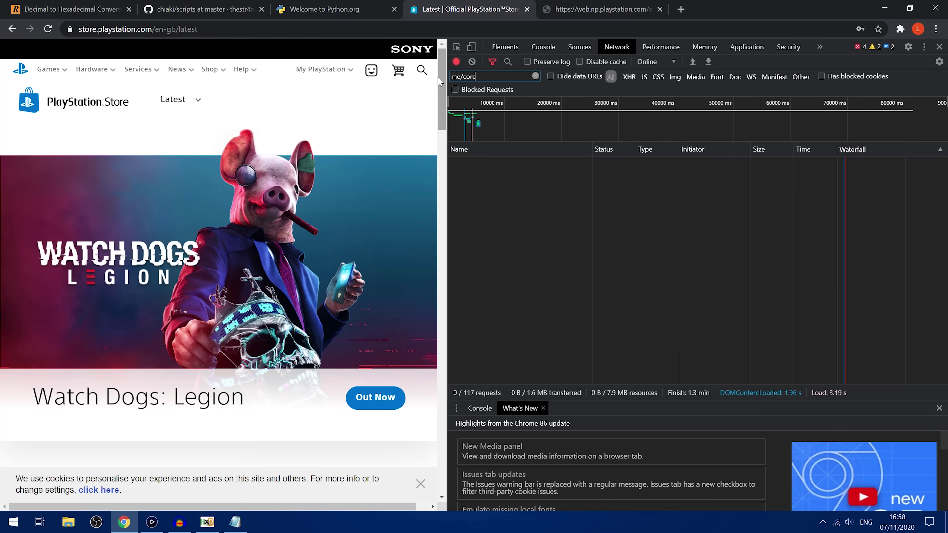
key(Left)
key(Left)
key(Left)
key(Left)
key(BackSpace)
text(\)
key(BackSpace)
key(BackSpace)
key(BackSpace)
key(BackSpace)
key(BackSpace)
key(BackSpace)
key(BackSpace)
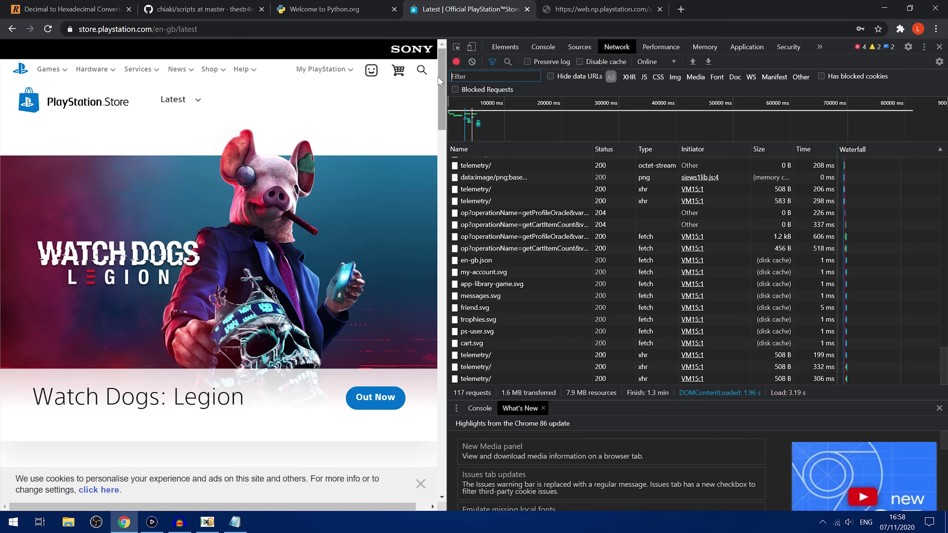
Step: Look through the unfiltered network requests from the start of the list, then filter them by "get"
scroll(688, 286, up, 15)
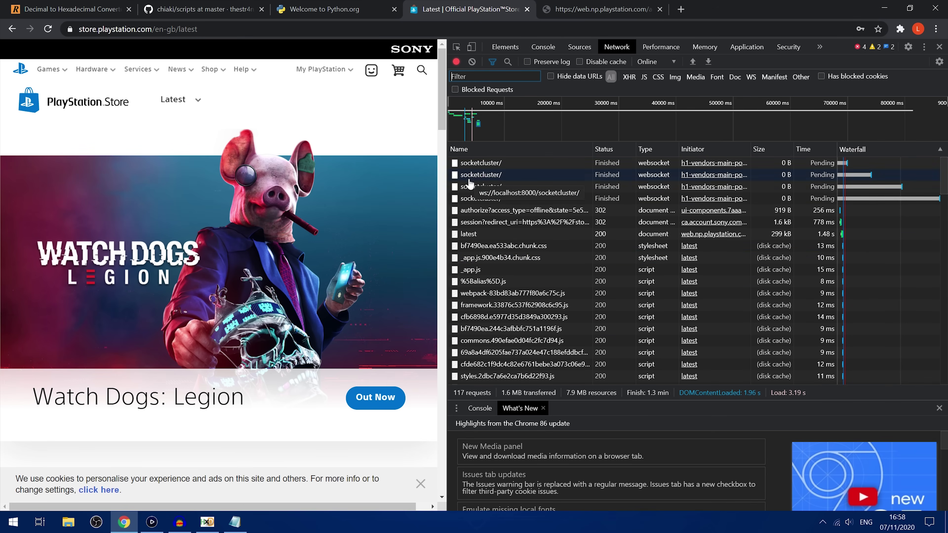
click(481, 165)
key(Down)
key(Down)
key(Down)
key(Down)
key(Down)
key(Down)
key(Down)
key(Down)
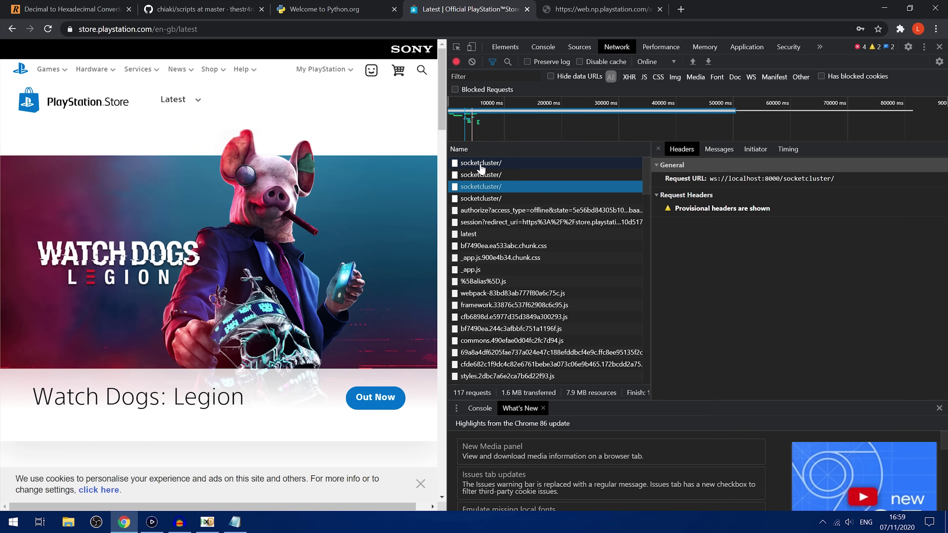
key(Down)
key(Down)
key(Down)
key(Down)
key(Down)
key(Down)
key(Down)
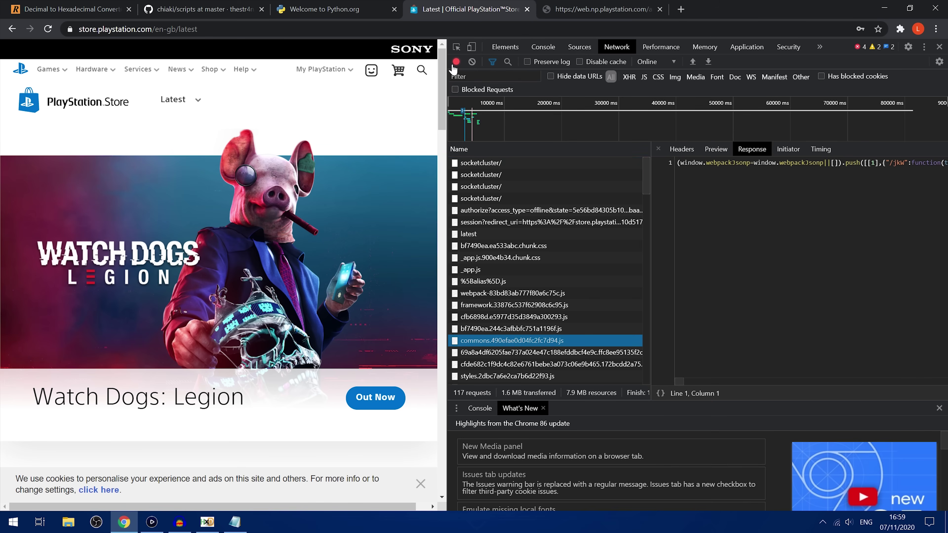
click(481, 77)
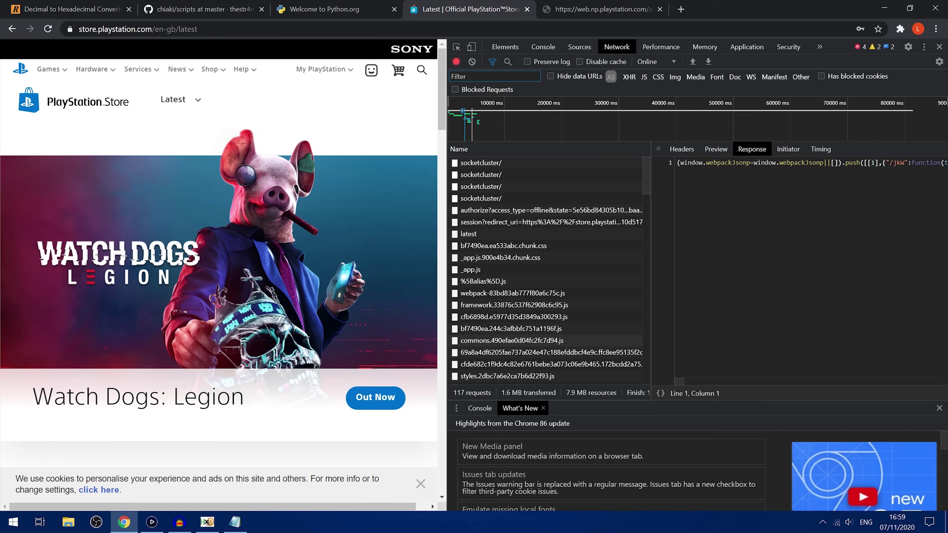
text(get)
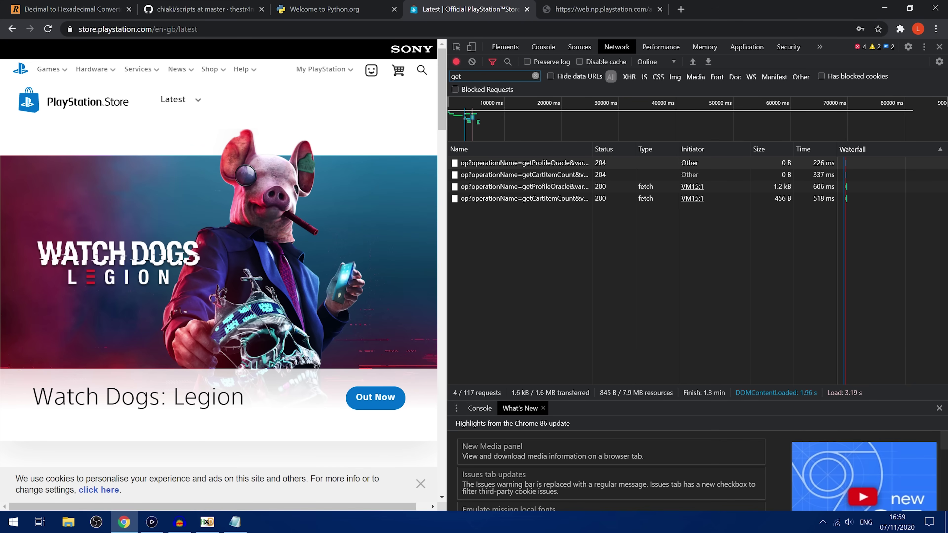
Step: Close the developer tools, the PlayStation Store tab and the profile data tab
click(940, 49)
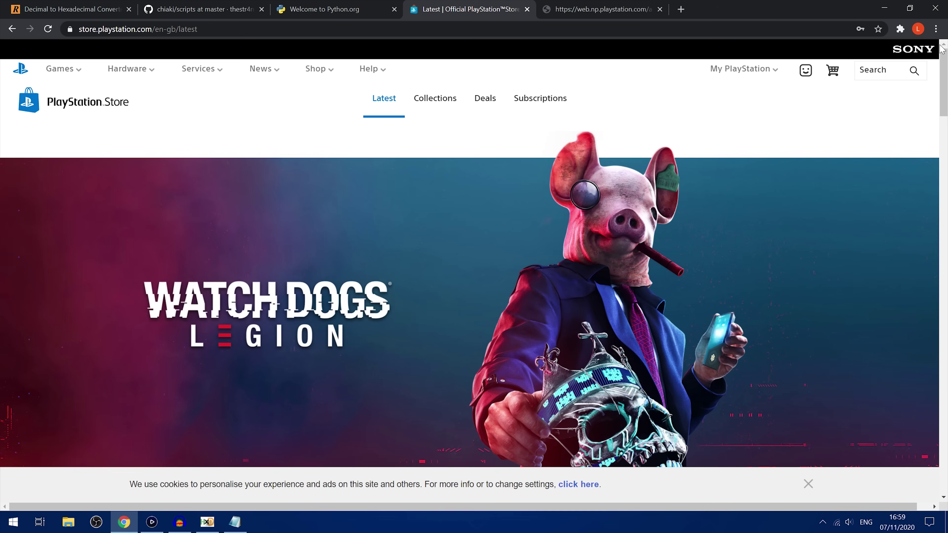
click(540, 10)
click(527, 9)
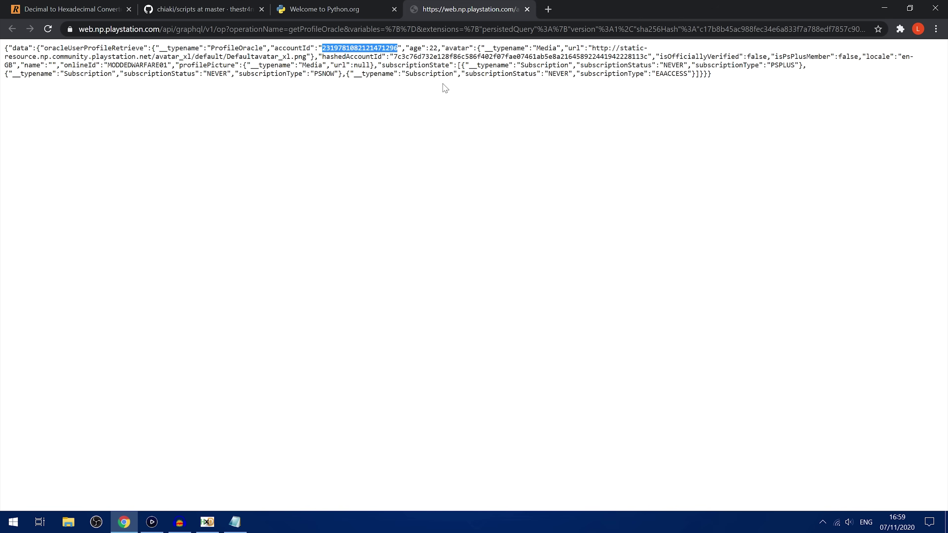
click(527, 9)
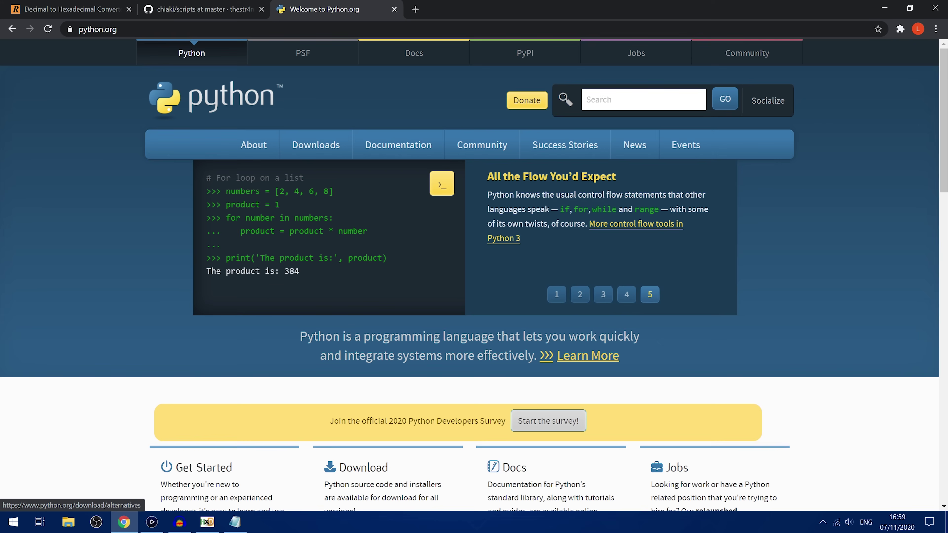
Step: Open the python.org Downloads page and check the latest Python version offered for Windows
click(316, 150)
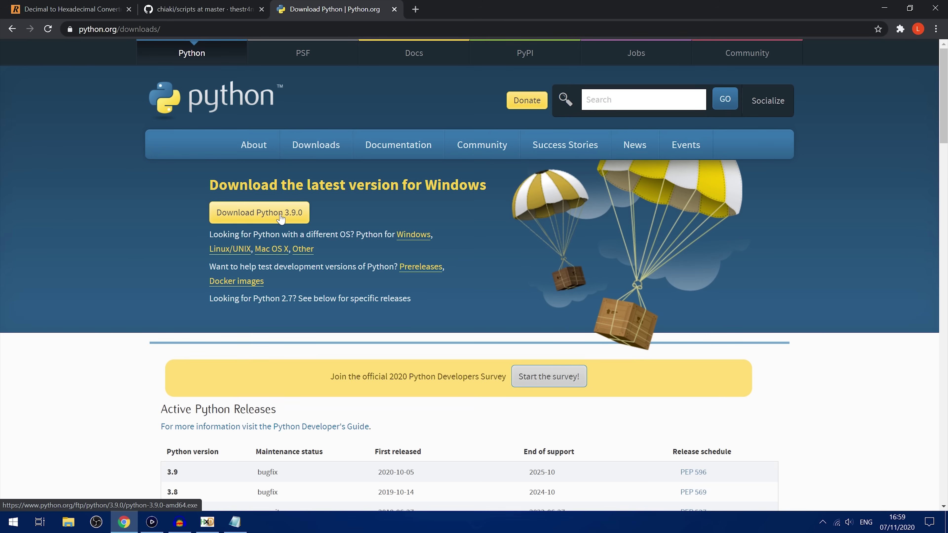
scroll(281, 218, down, 1)
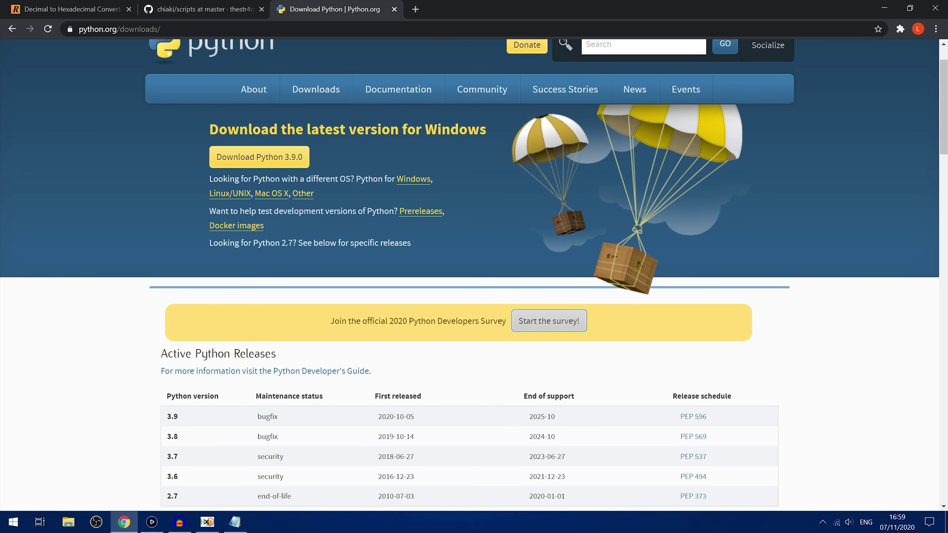
scroll(340, 197, up, 1)
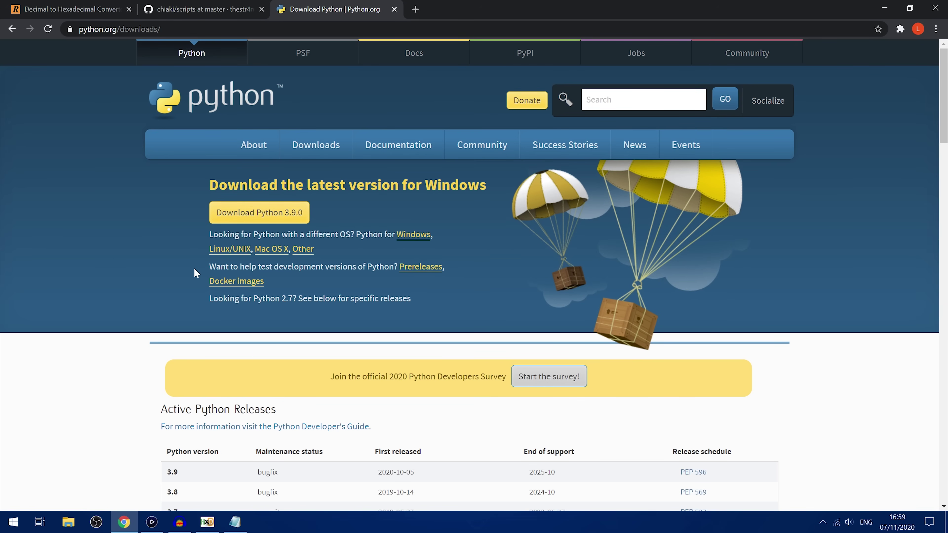
Step: Open psn-account-id.py from the chiaki scripts folder on GitHub and display its raw source
click(202, 9)
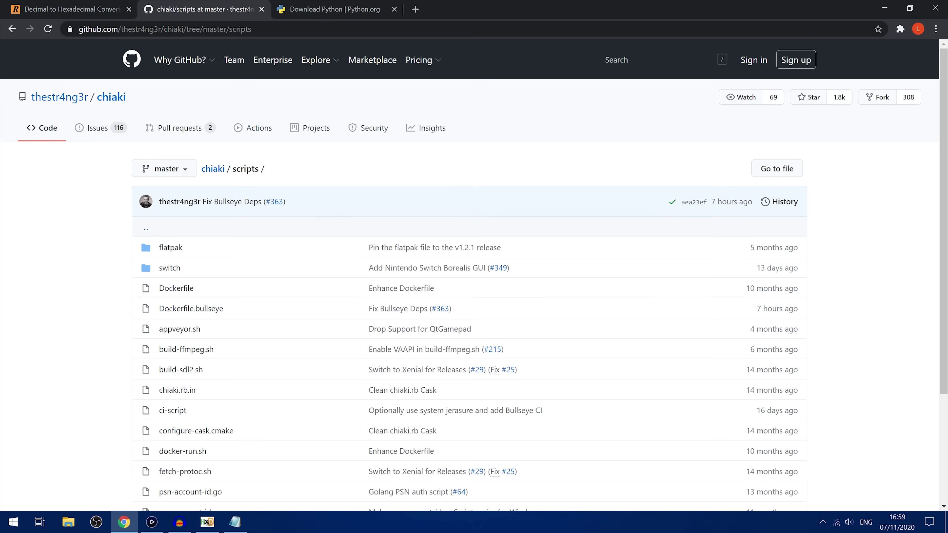
scroll(388, 296, down, 4)
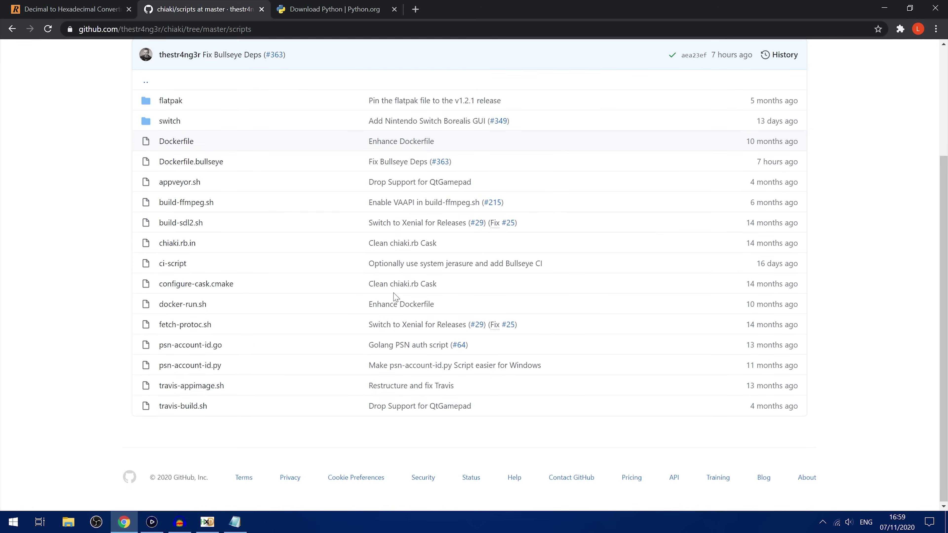
scroll(373, 295, up, 2)
scroll(371, 294, up, 2)
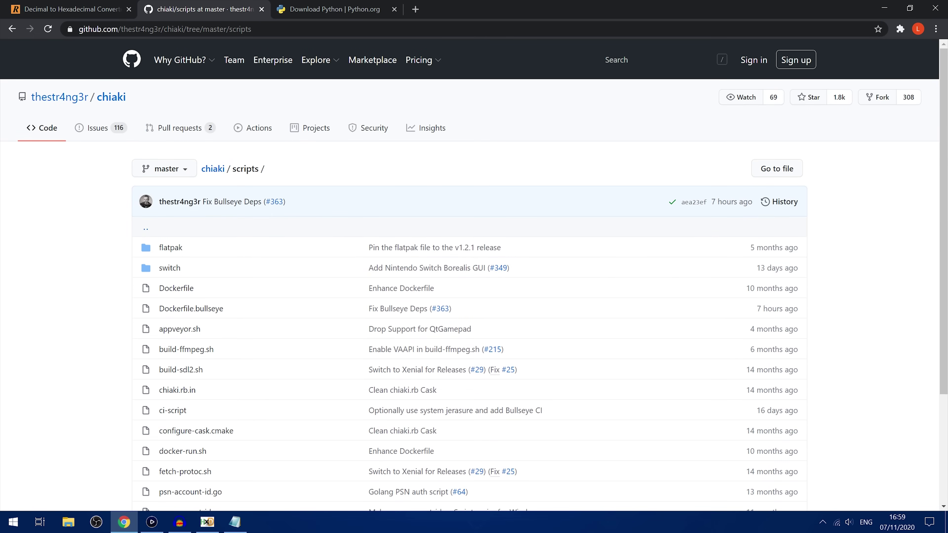
scroll(347, 259, down, 4)
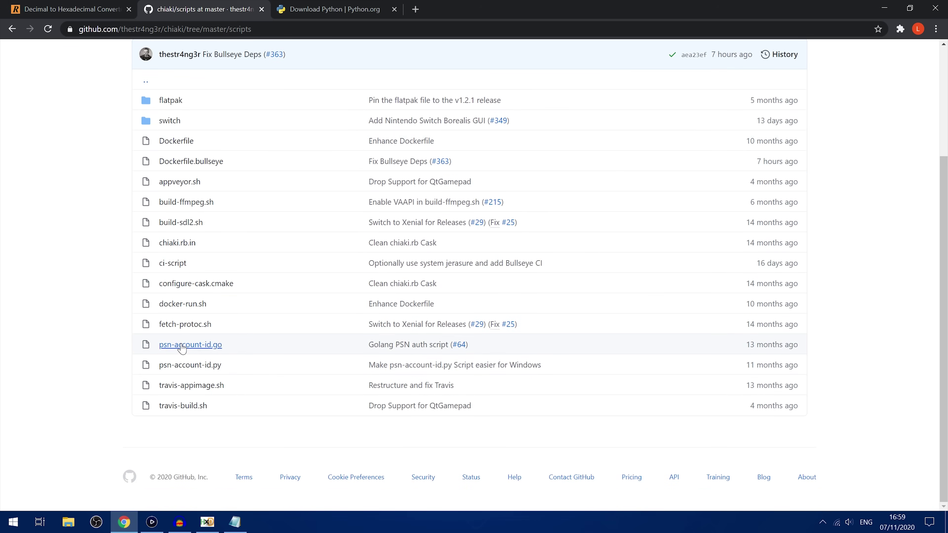
click(197, 368)
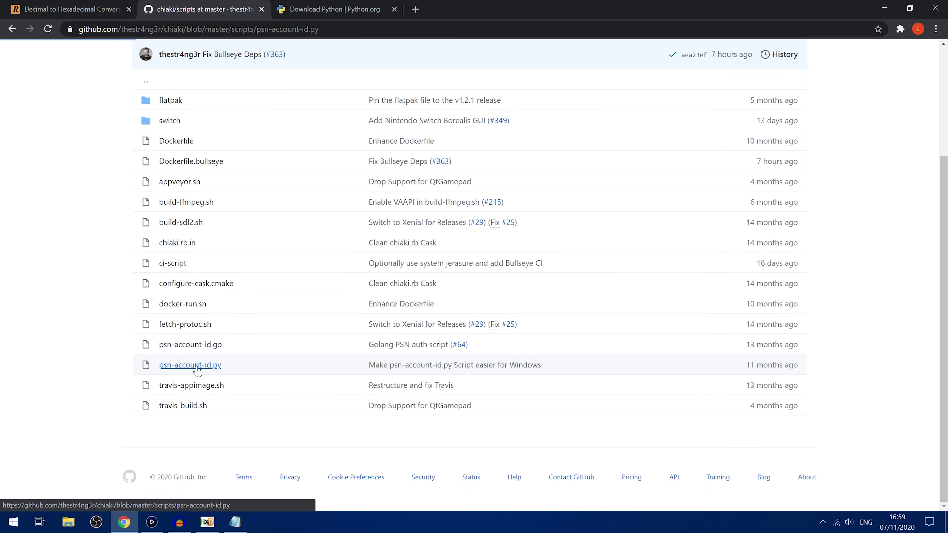
scroll(381, 426, down, 7)
scroll(338, 339, up, 4)
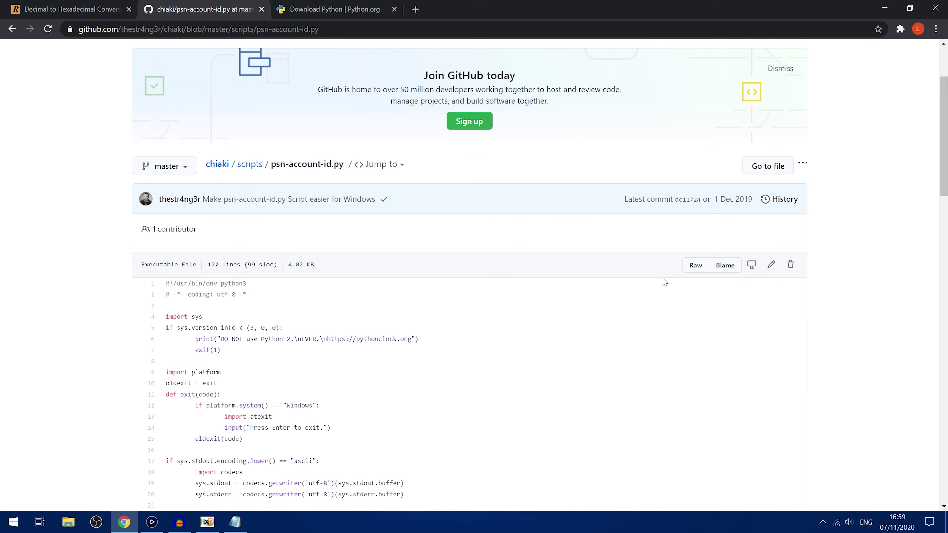
click(691, 272)
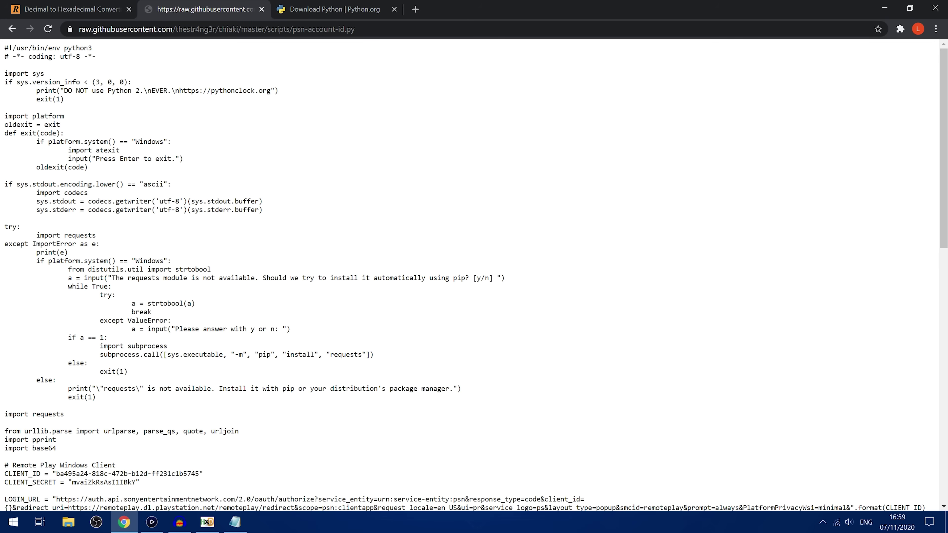
Step: Save the raw script as psn-account-id.py in the desktop's account ID script folder, replacing the existing file
right_click(273, 177)
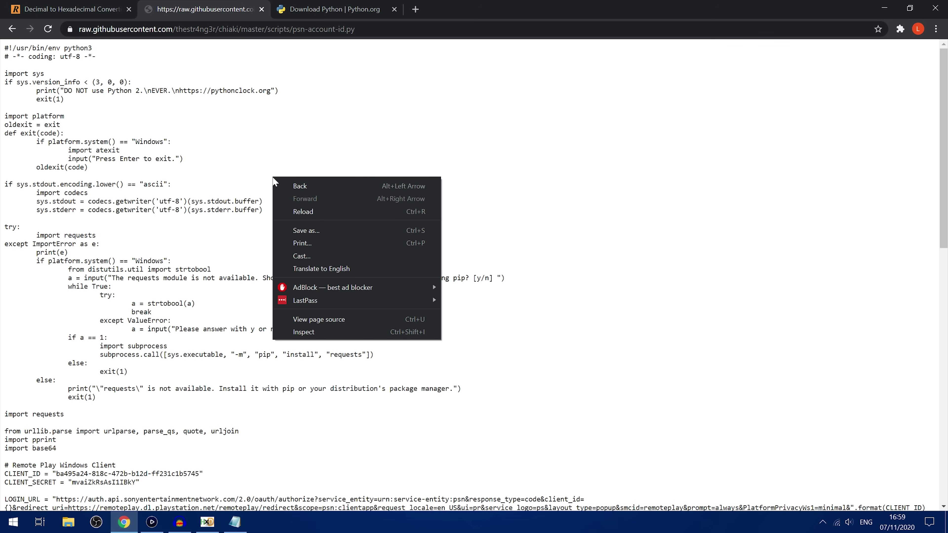
click(317, 232)
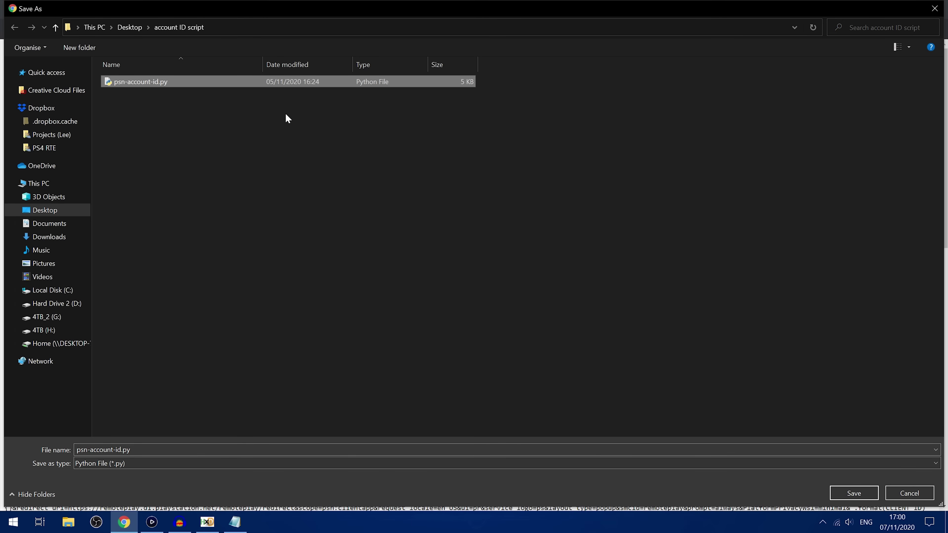
click(853, 494)
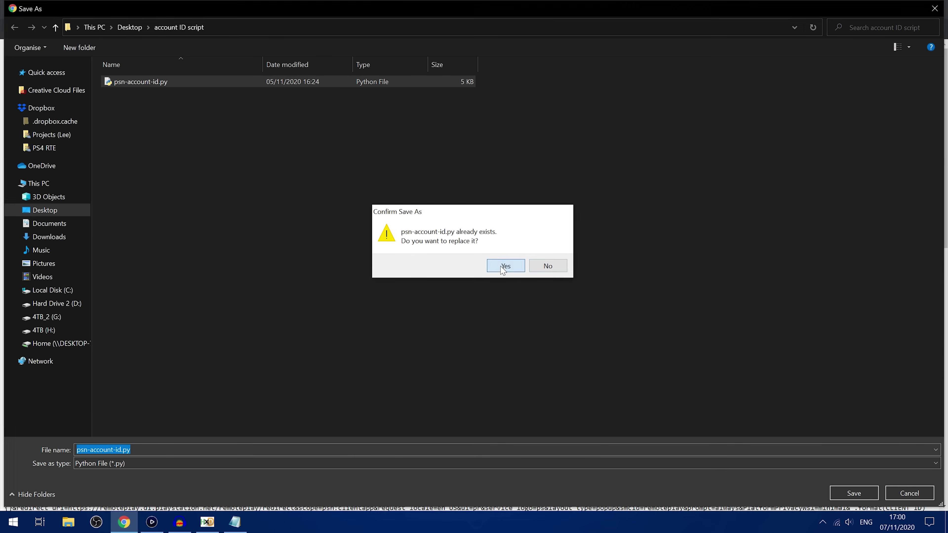
click(510, 266)
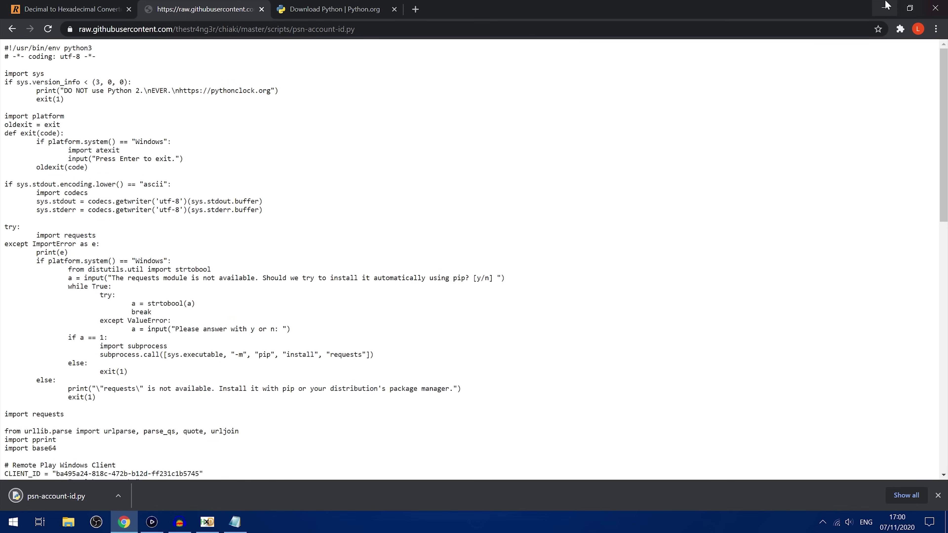
Step: Minimise the browser, open the account ID script folder from the desktop, select psn-account-id.py and move the window clear of the desktop icons
click(885, 8)
double_click(406, 154)
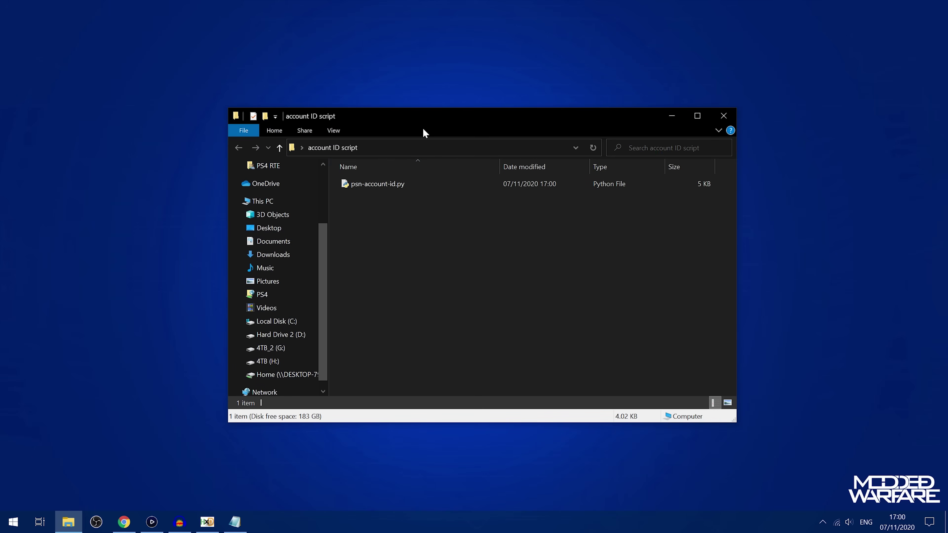
click(378, 245)
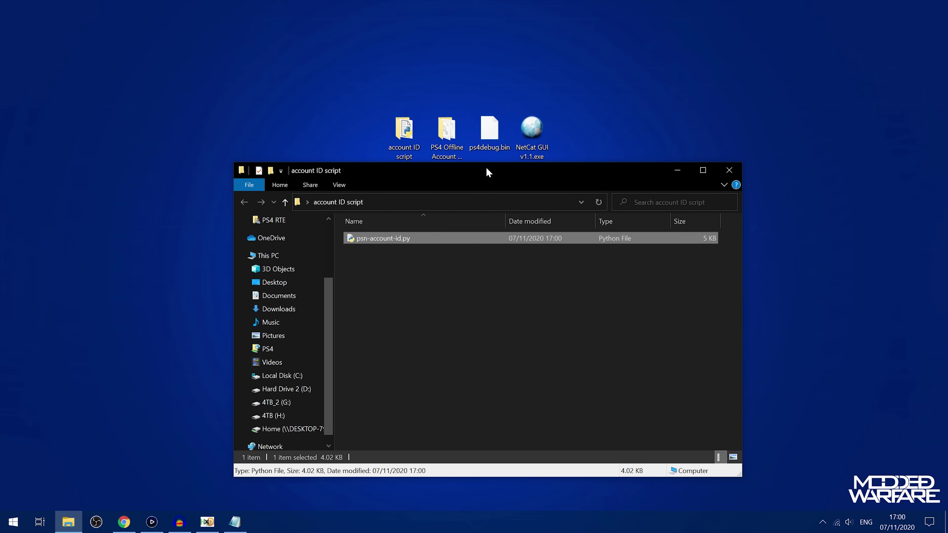
drag(487, 169, 525, 186)
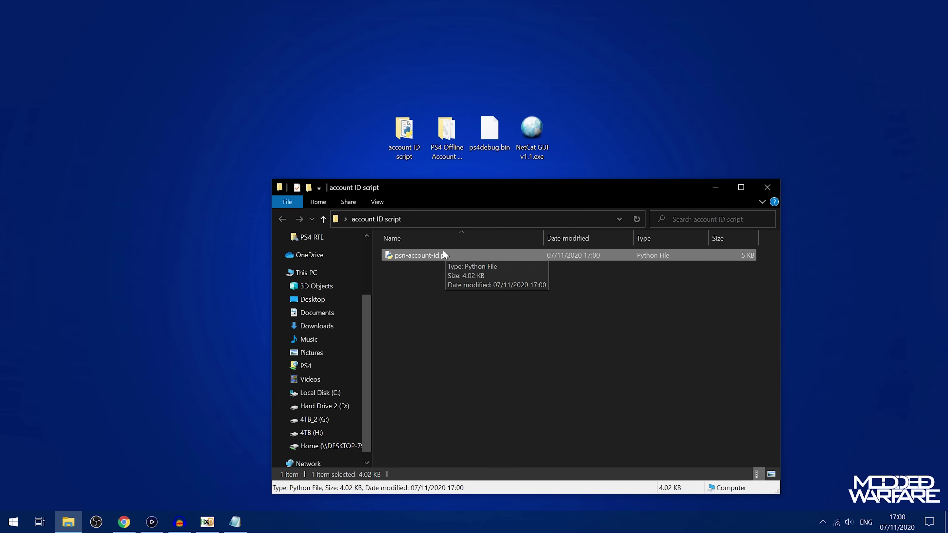
Step: Open a Command Prompt in the account ID script folder and reposition its window on the desktop
drag(491, 183, 490, 176)
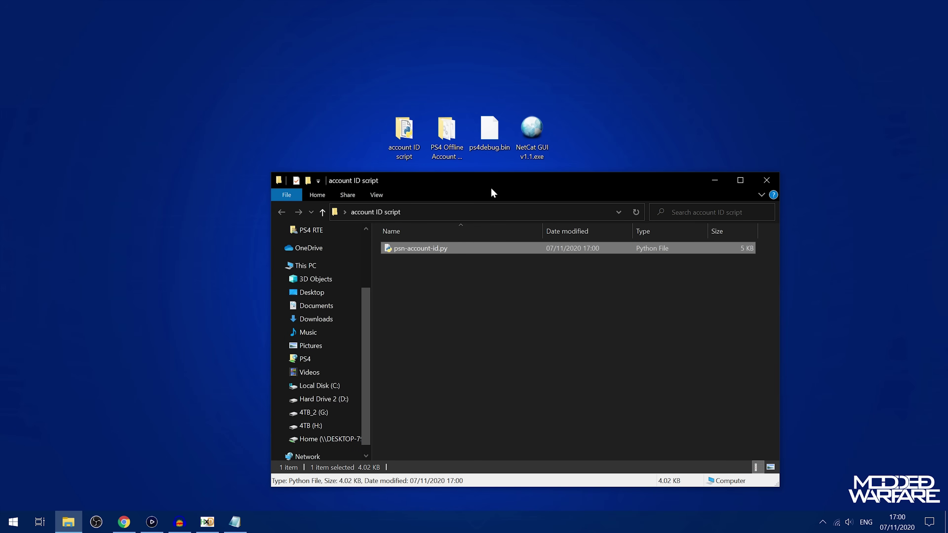
click(432, 209)
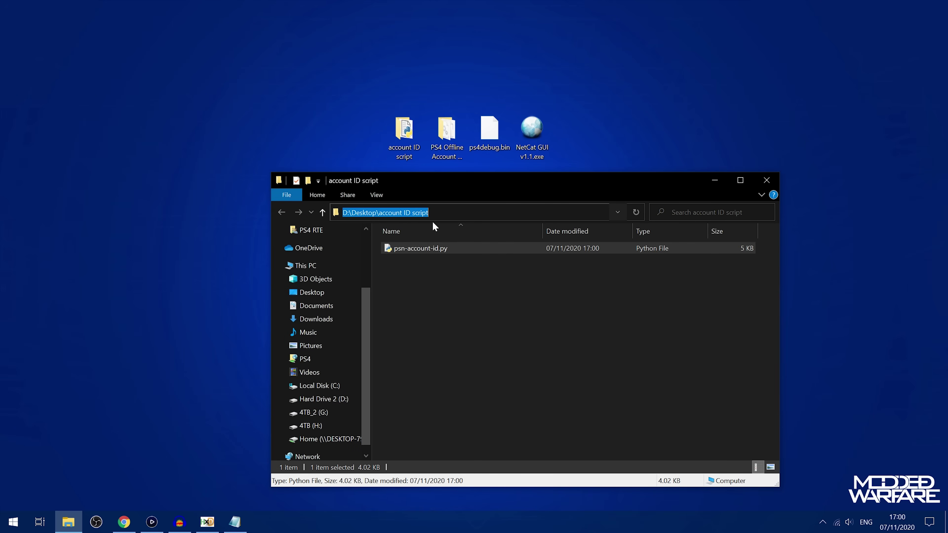
double_click(452, 251)
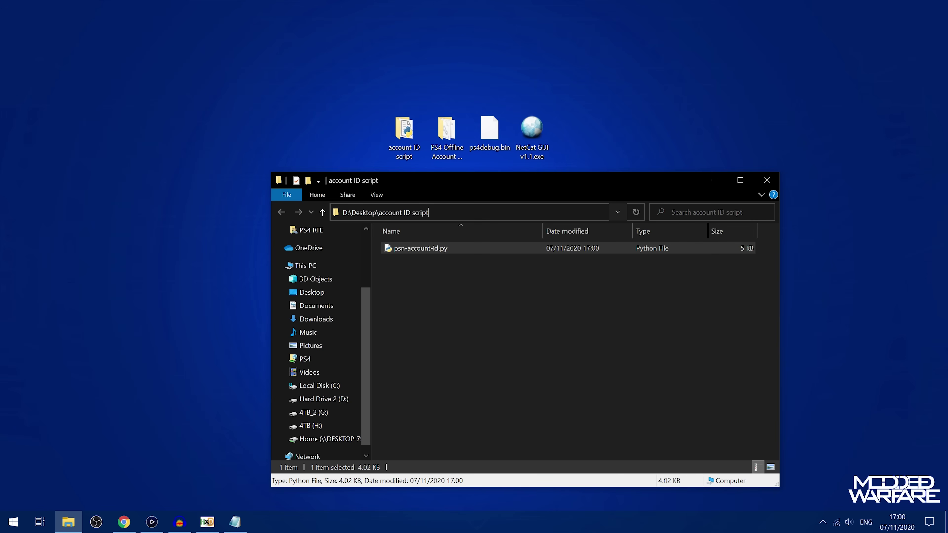
text(cmd)
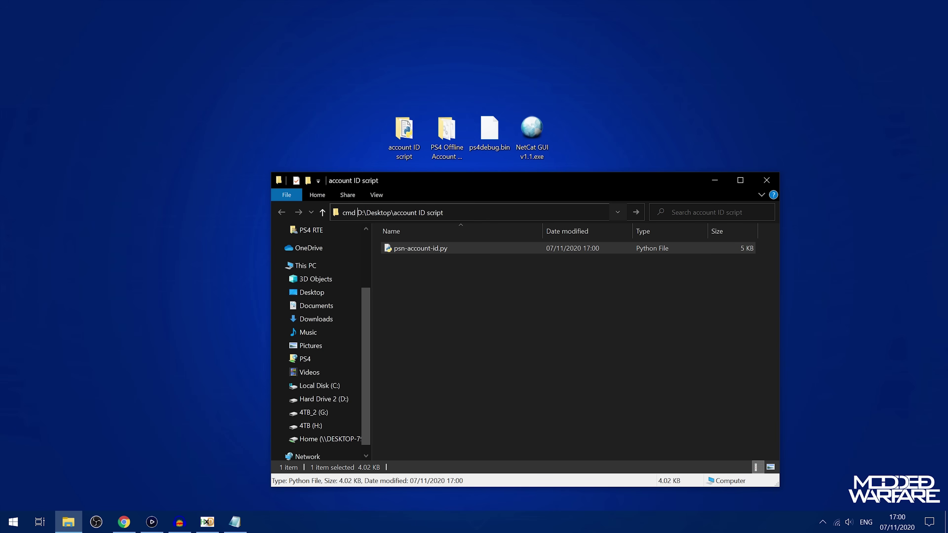
key(Return)
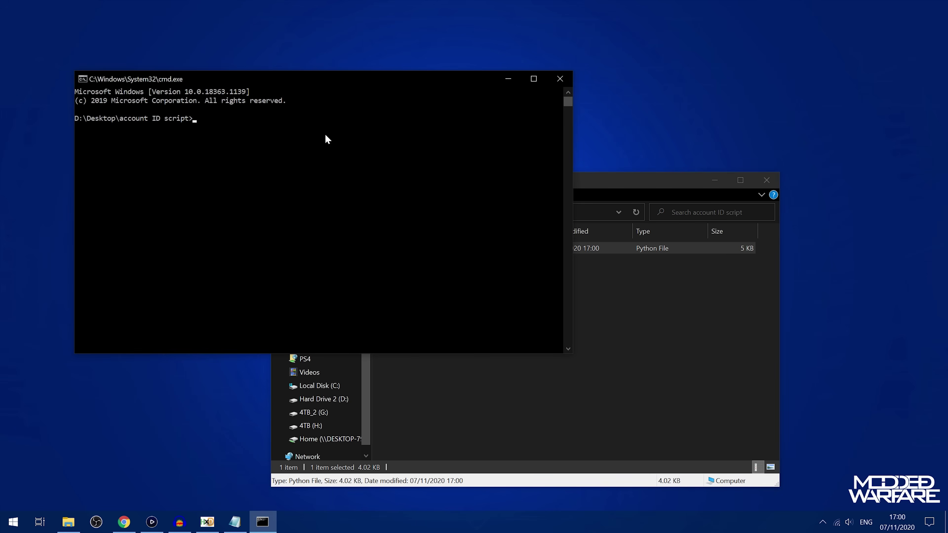
drag(314, 82, 302, 120)
Step: Copy the base file name of psn-account-id.py in the account ID script folder without renaming it, and minimise the folder window
click(672, 403)
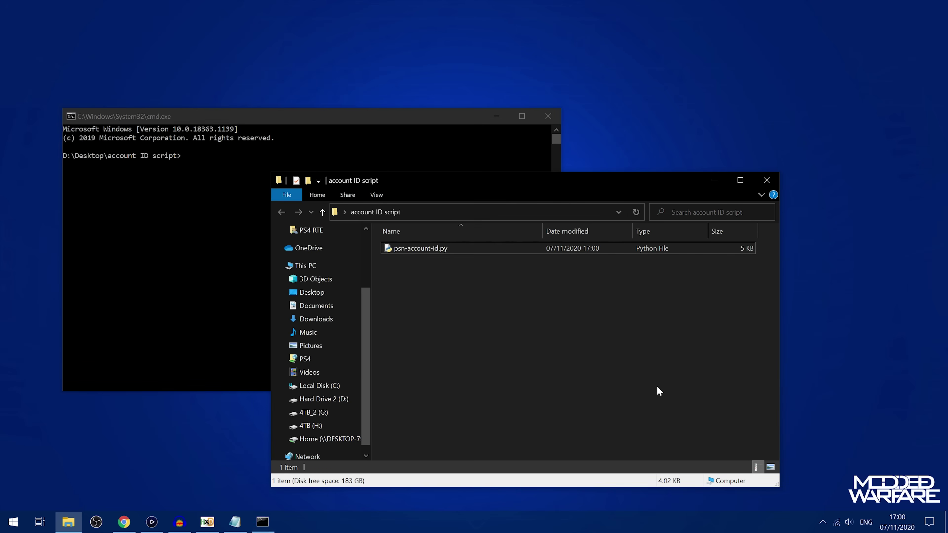
click(426, 248)
right_click(427, 249)
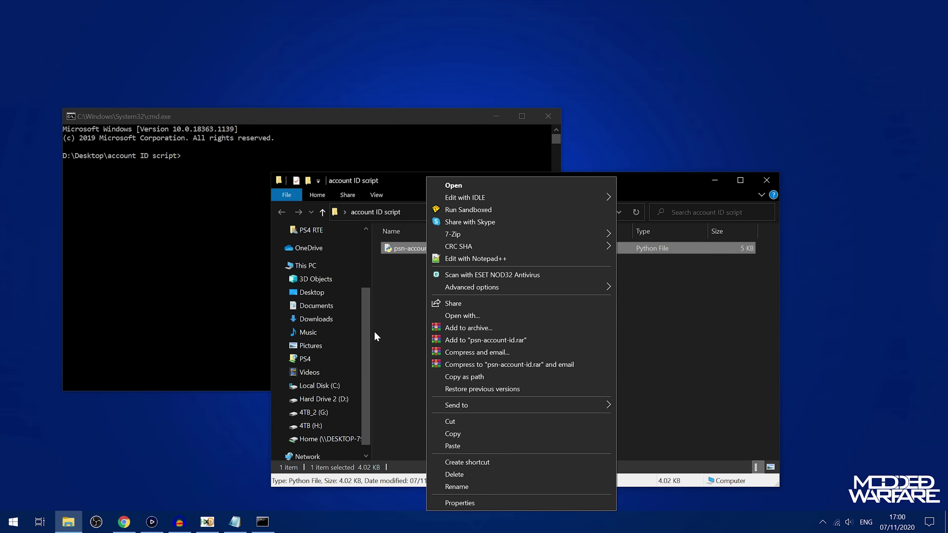
click(396, 248)
right_click(395, 248)
click(425, 487)
key(ctrl+c)
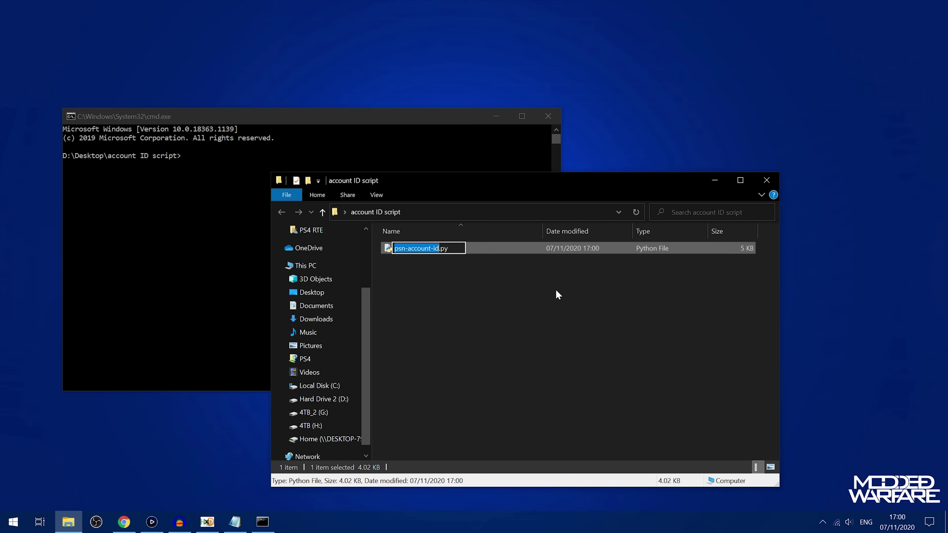
click(555, 289)
click(714, 180)
Step: Run psn-account-id.py in the Command Prompt, pasting the copied base name and adding the .py extension
right_click(310, 193)
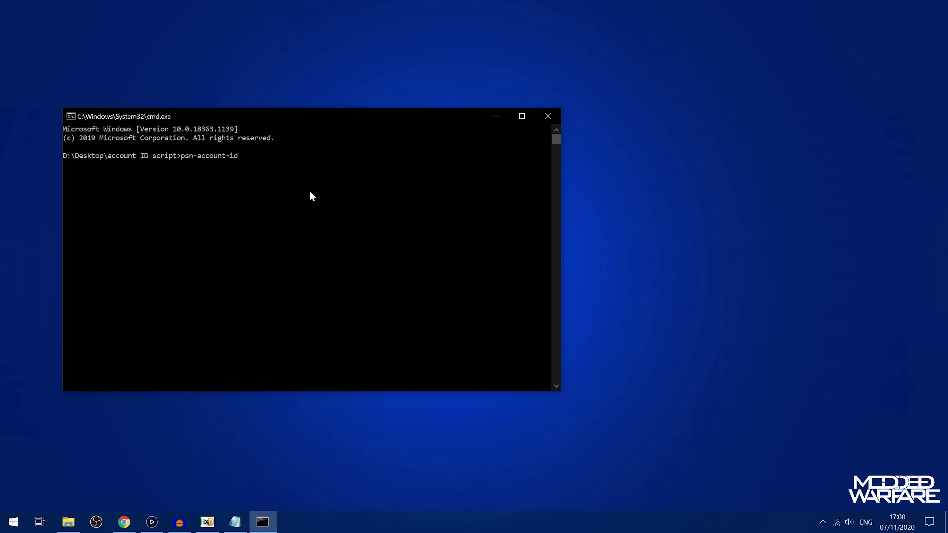
text(.py)
drag(359, 119, 423, 126)
key(Return)
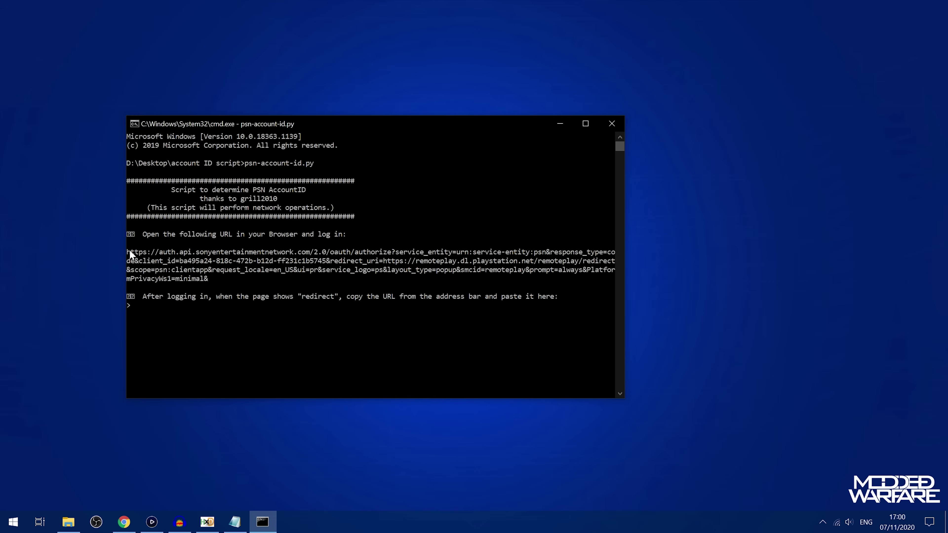
Step: Copy the login URL printed by the script, load it in Chrome and sign in with the PSN account's email and password
drag(128, 251, 209, 279)
click(209, 280)
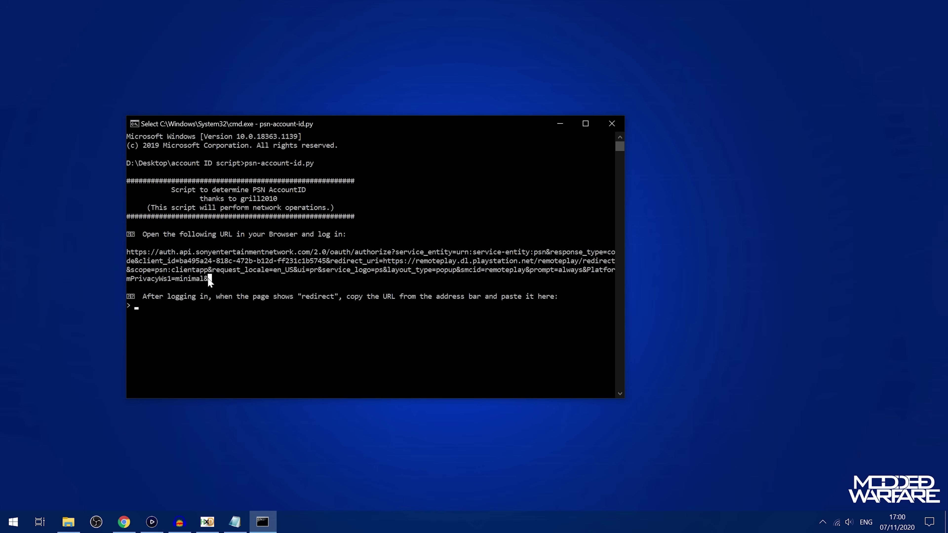
drag(129, 251, 207, 283)
key(ctrl+c)
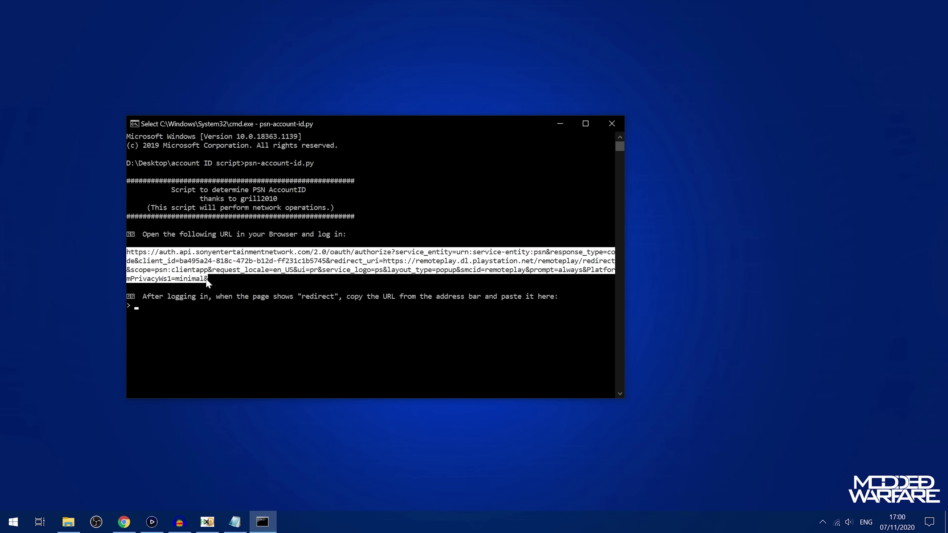
right_click(188, 262)
click(123, 522)
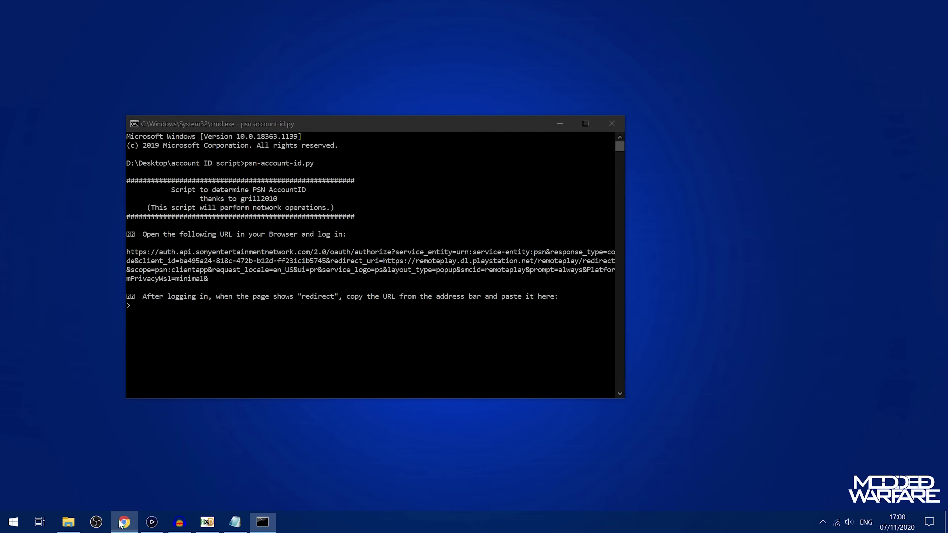
click(288, 33)
key(ctrl+v)
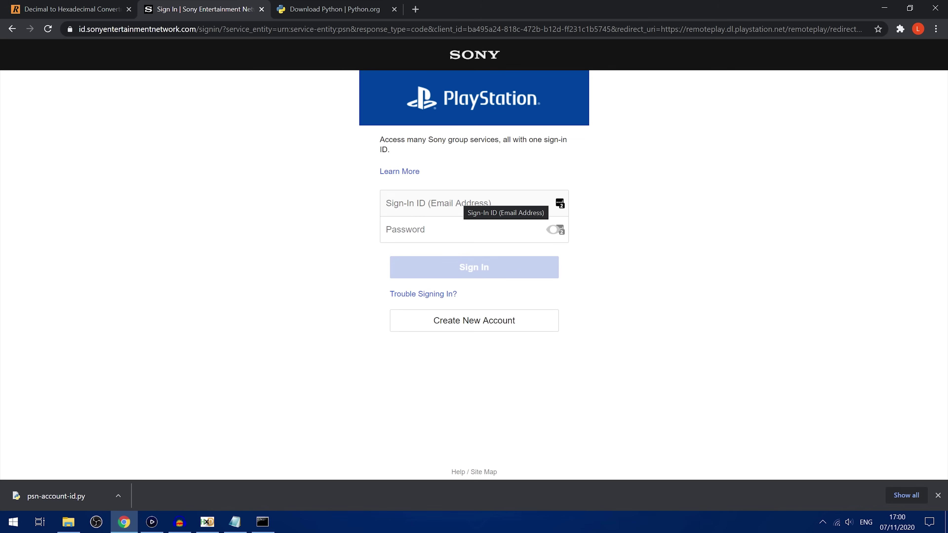
click(463, 203)
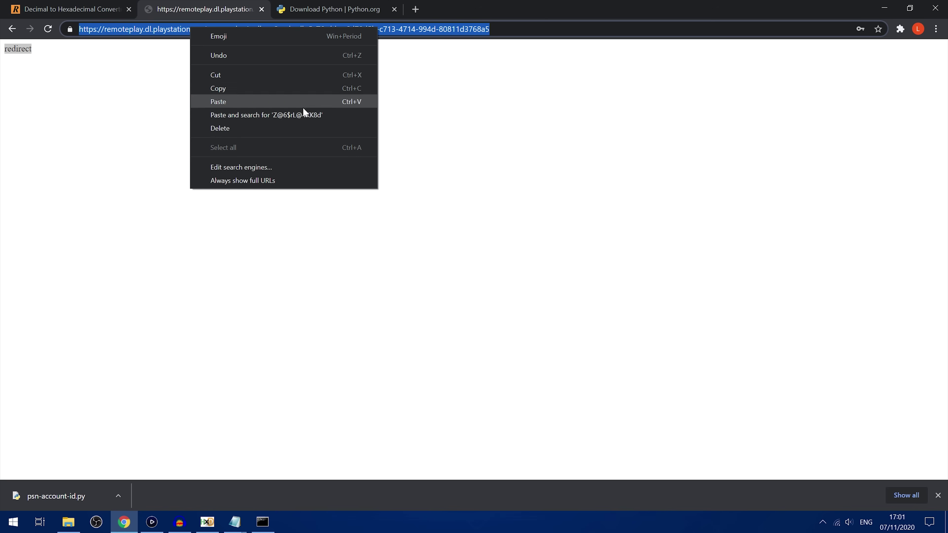
Step: Copy the redirect page's full URL, including its authorization code, and submit it to the waiting script in the Command Prompt
click(251, 88)
click(263, 522)
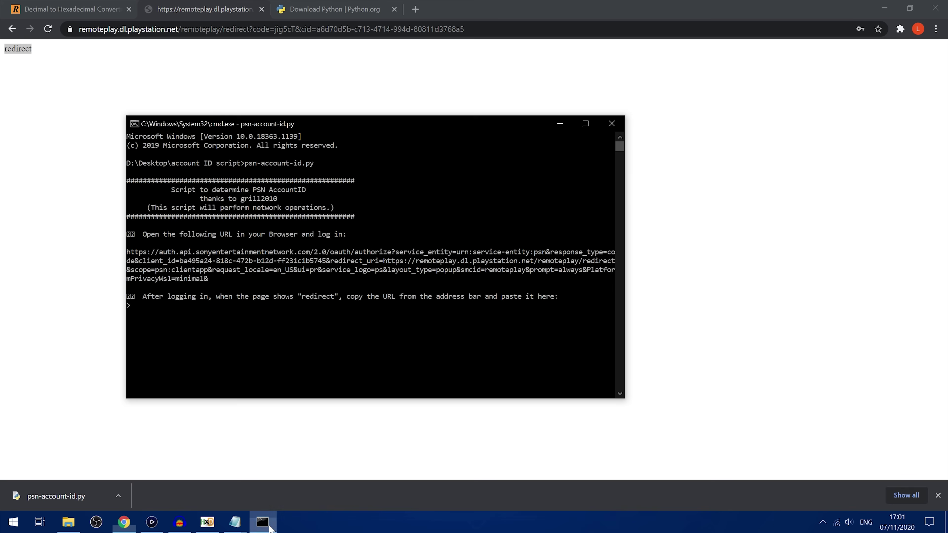
right_click(321, 319)
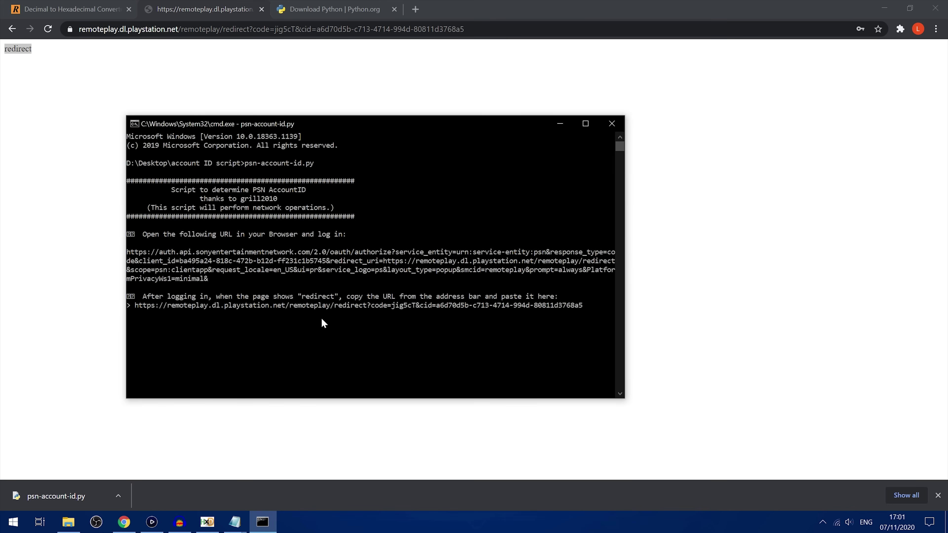
key(Return)
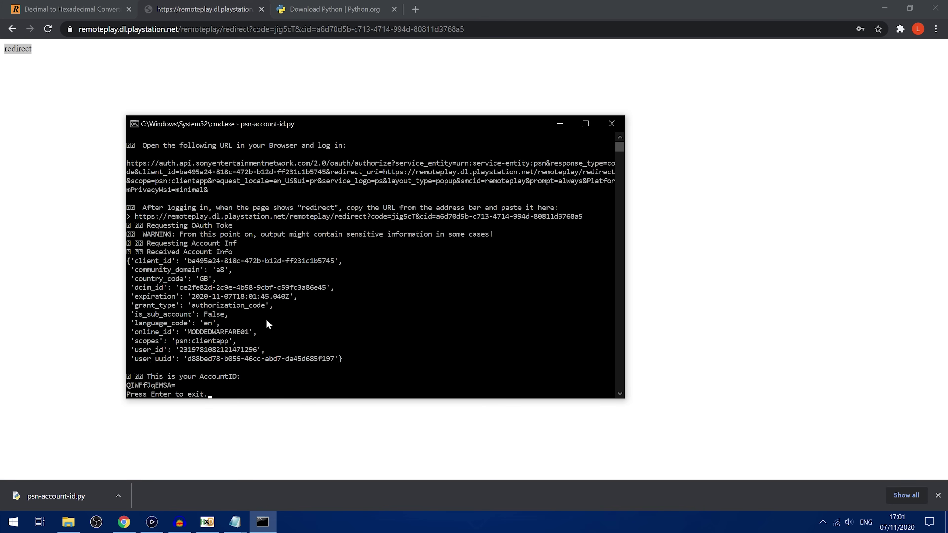
Step: Copy the user_id value from the script's output and convert it to hexadecimal in the RapidTables decimal converter in Chrome
drag(156, 352, 238, 352)
click(192, 350)
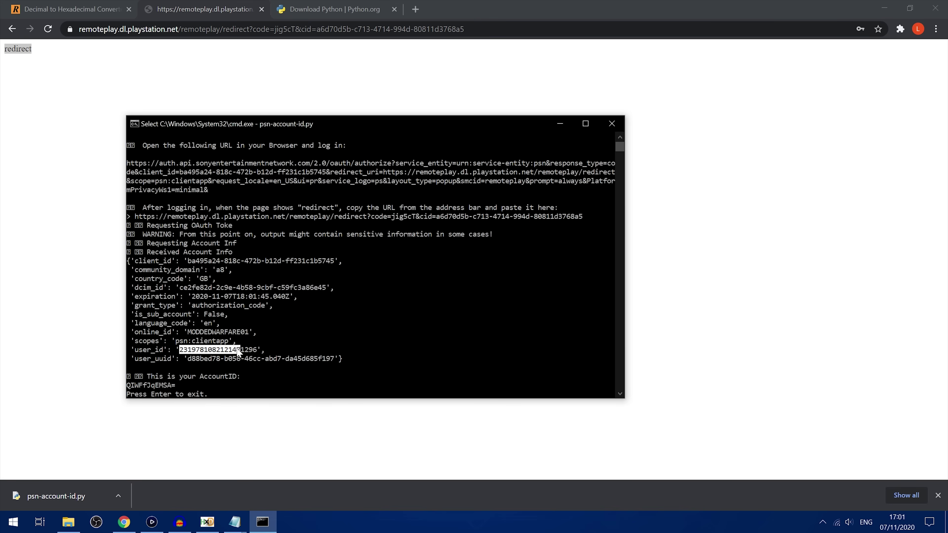
key(ctrl+c)
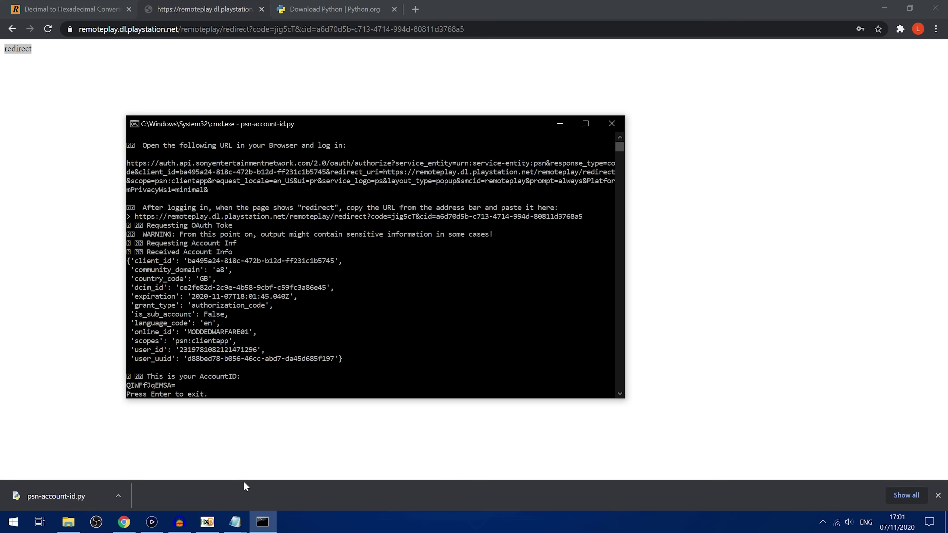
click(74, 9)
drag(374, 218, 2, 218)
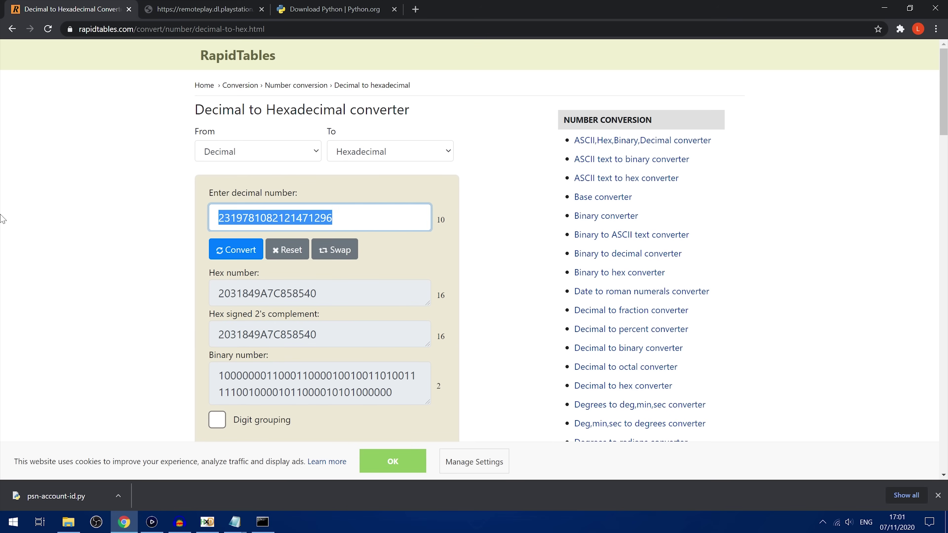
click(236, 249)
Step: Paste the Hex signed 2's complement value on a new line in Notepad, aligned under the legit ID for comparison
drag(410, 334, 97, 332)
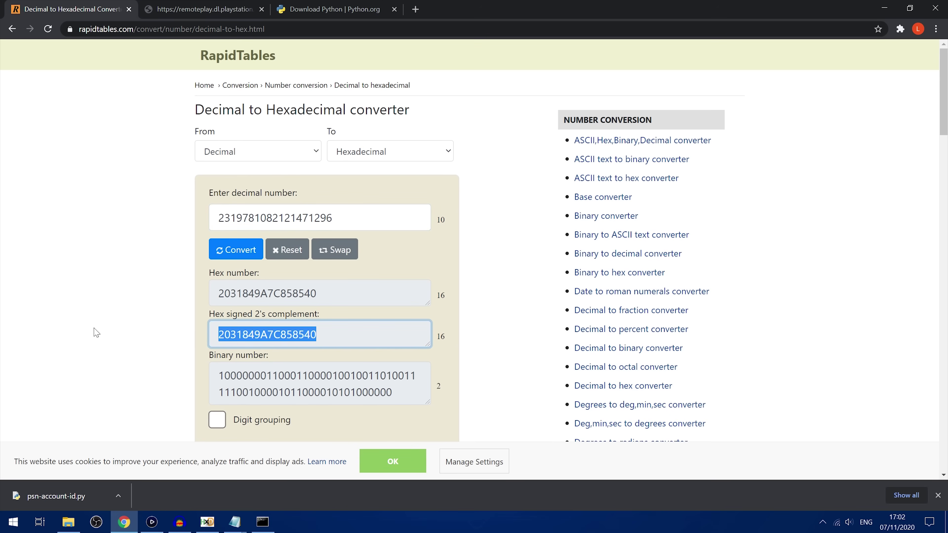
click(235, 521)
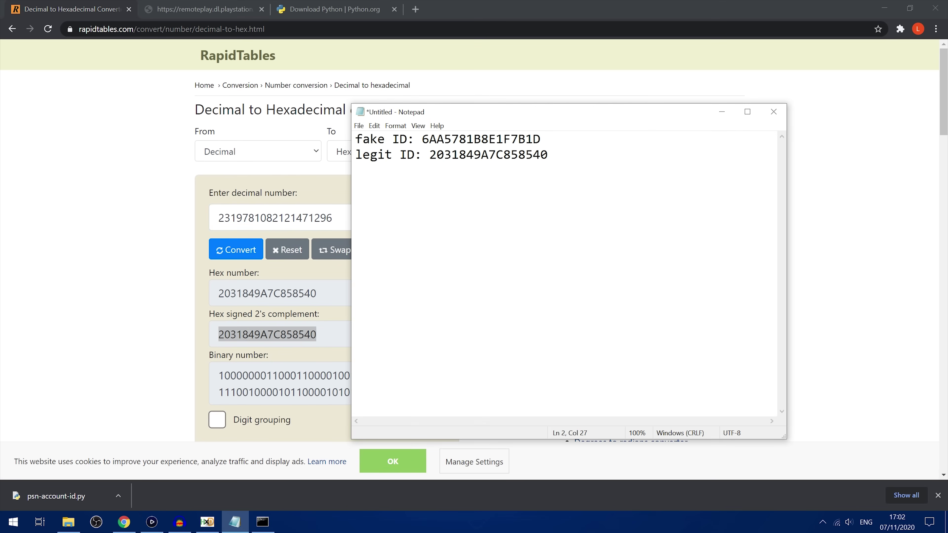
key(Return)
key(Tab)
key(Tab)
key(ctrl+v)
key(Home)
key(Delete)
key(Delete)
key(Tab)
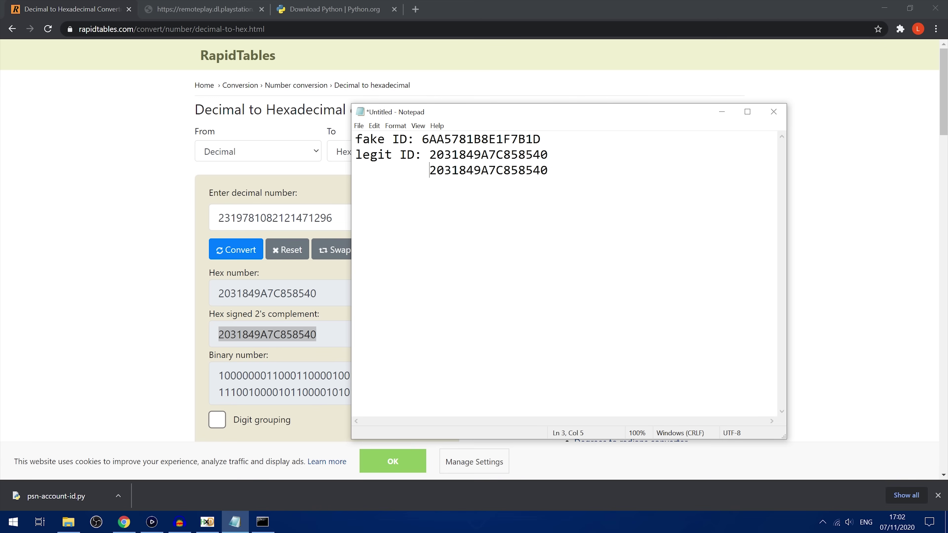
Step: Remove the duplicate ID line from the Notepad notes and highlight the legit and fake IDs in turn
key(shift+End)
key(Delete)
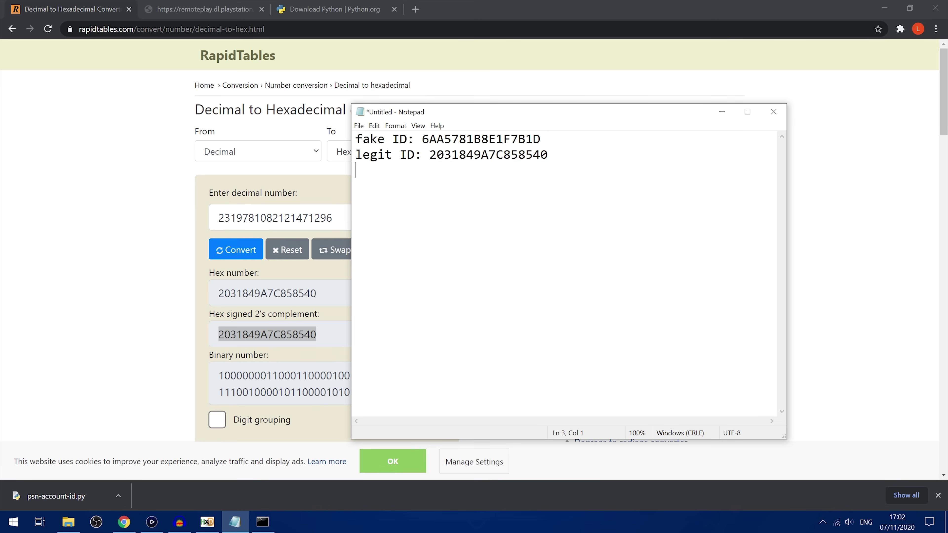
drag(474, 114, 439, 133)
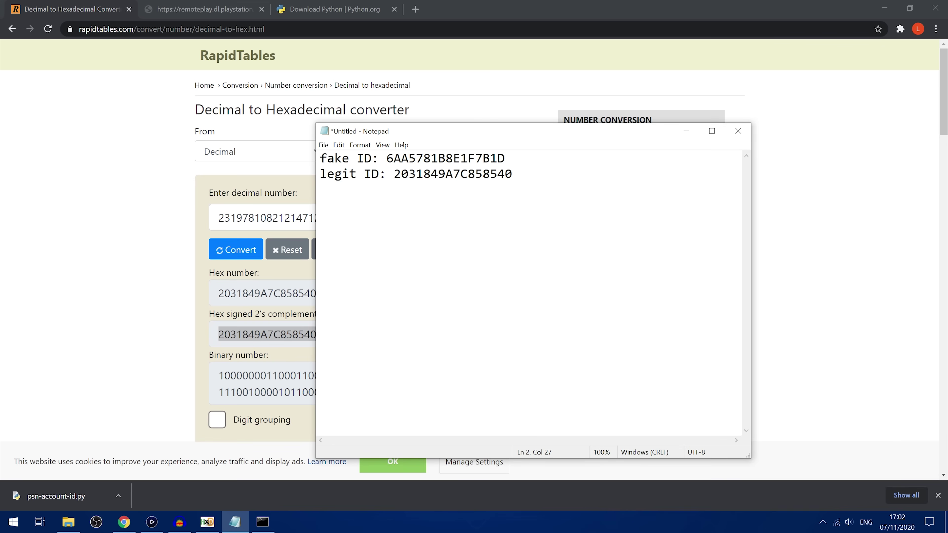
double_click(438, 174)
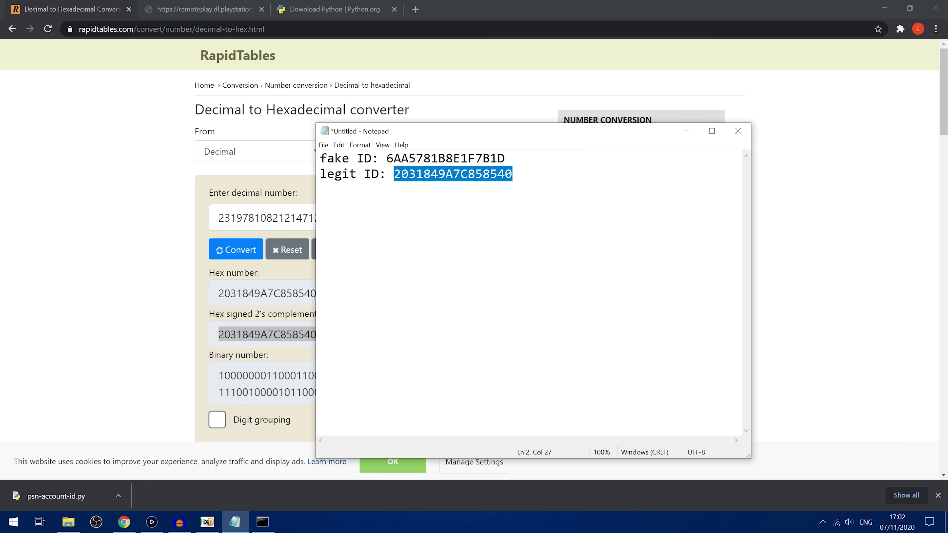
double_click(445, 158)
double_click(450, 174)
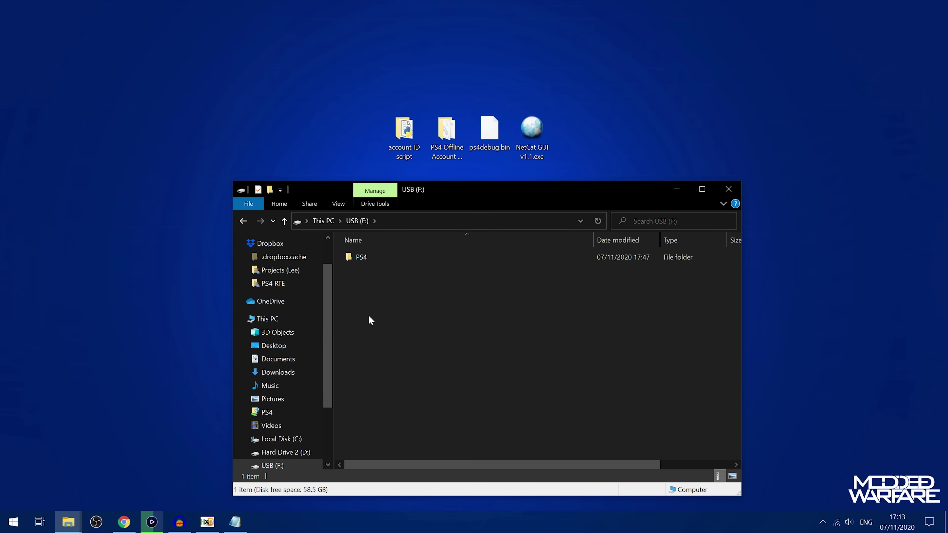
Step: Browse the USB (F:) drive to PS4\SAVEDATA in File Explorer and select the folder named after the account ID
key(alt+Left)
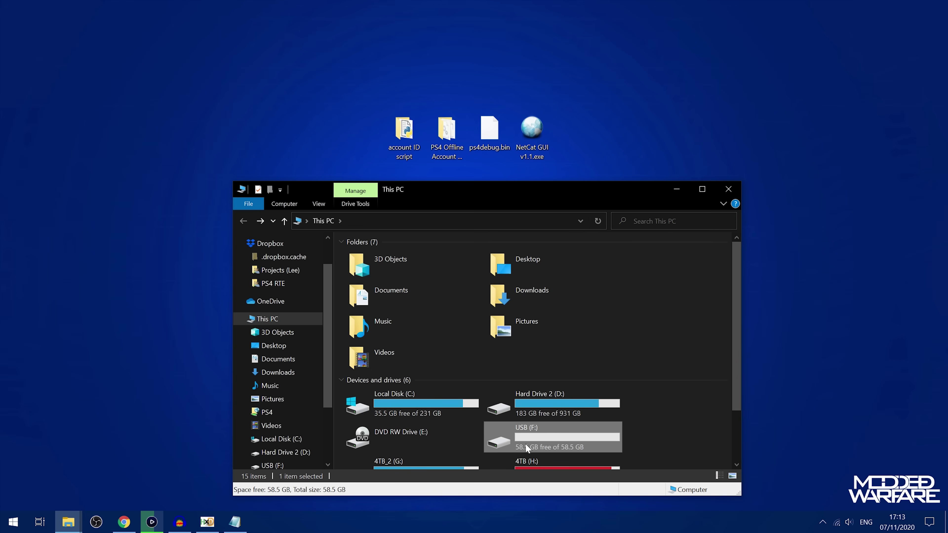
double_click(525, 444)
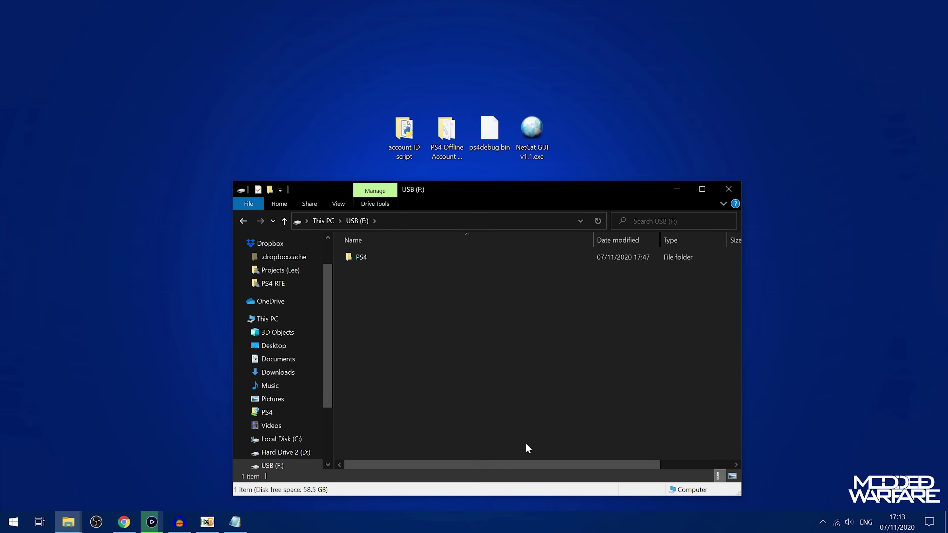
drag(500, 195, 500, 120)
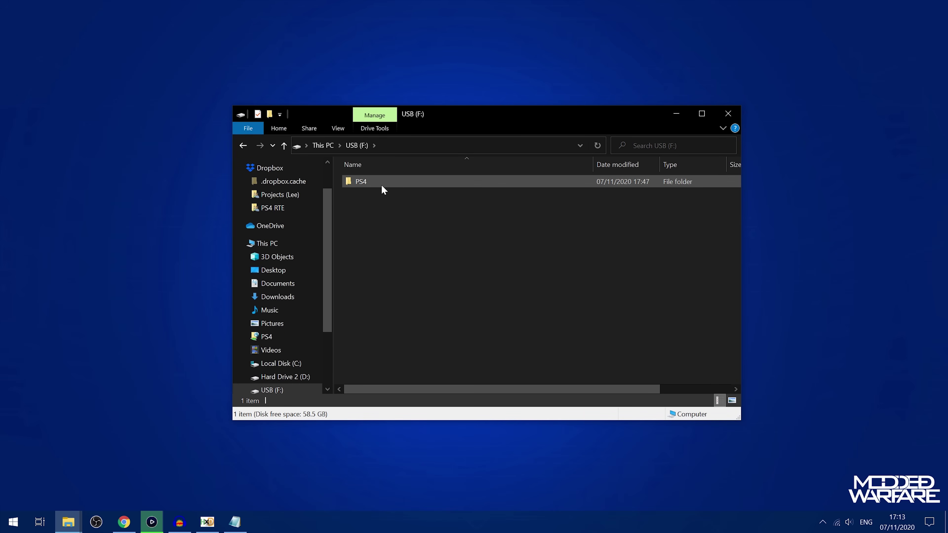
double_click(373, 183)
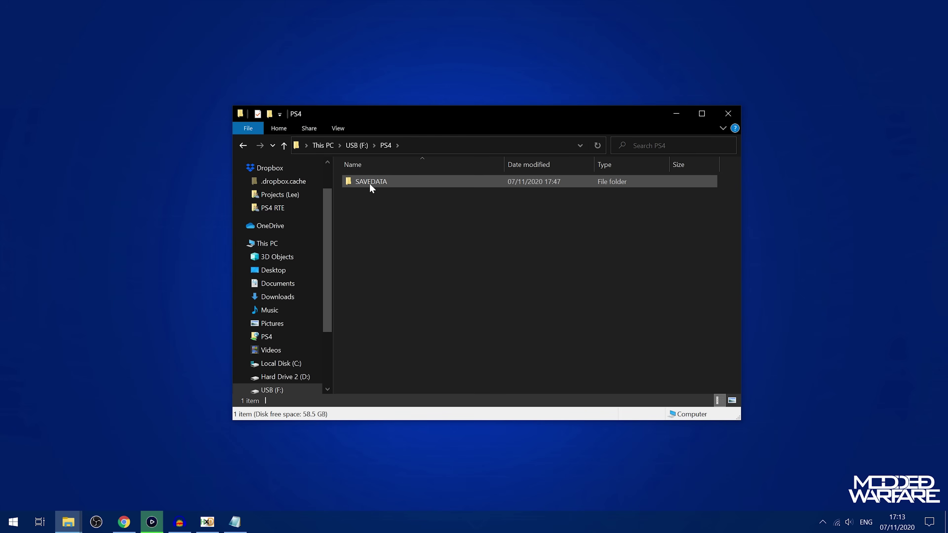
double_click(379, 185)
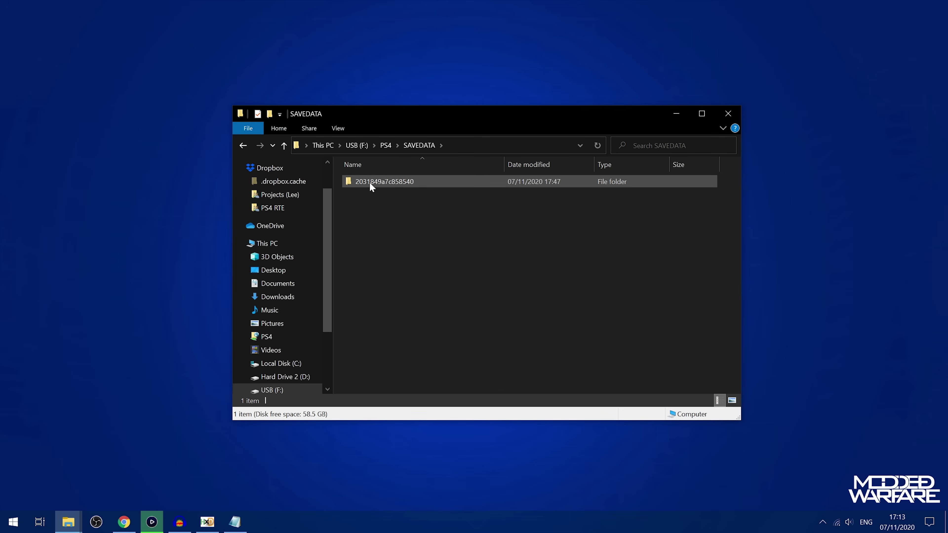
click(347, 185)
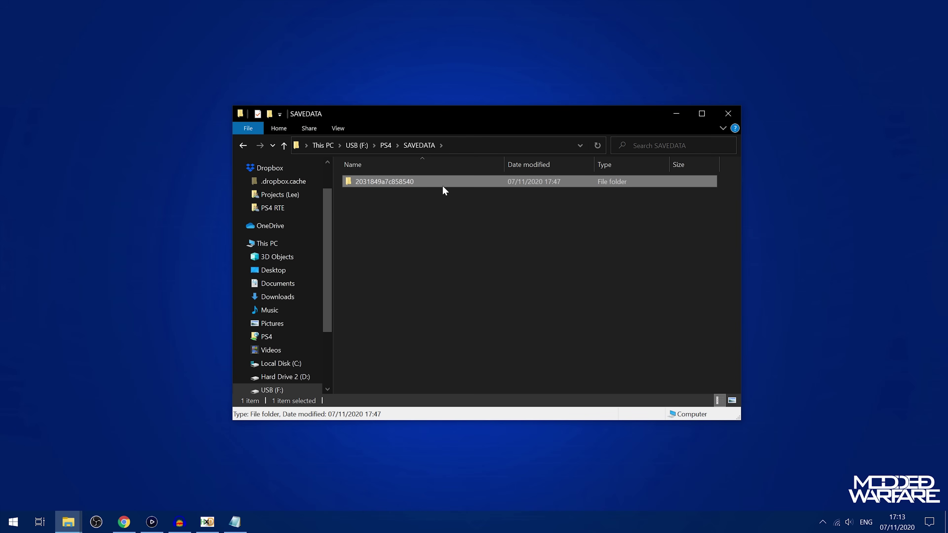
drag(425, 230, 389, 221)
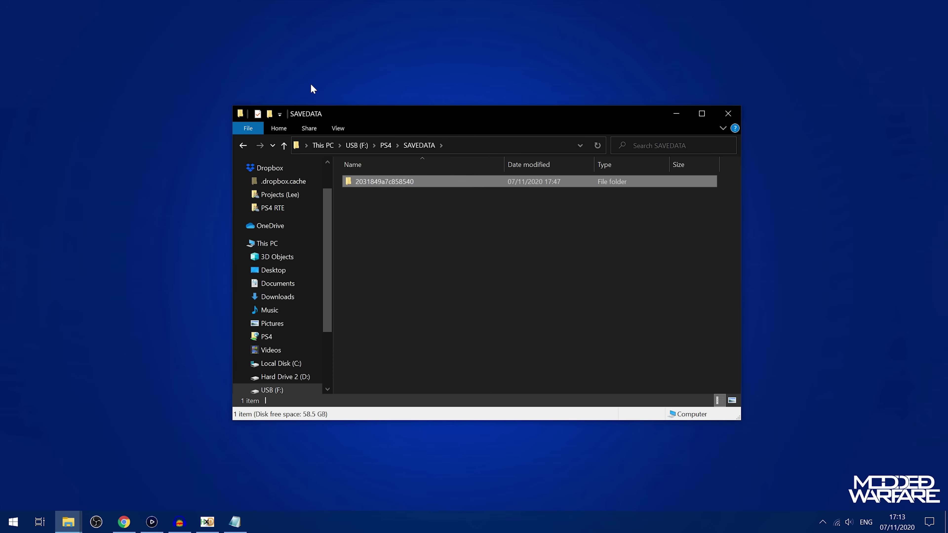
Step: Close the script's command window and launch PS4OfflineAccountActivator.exe from the PS4 Offline Account Activator folder on the desktop
click(487, 288)
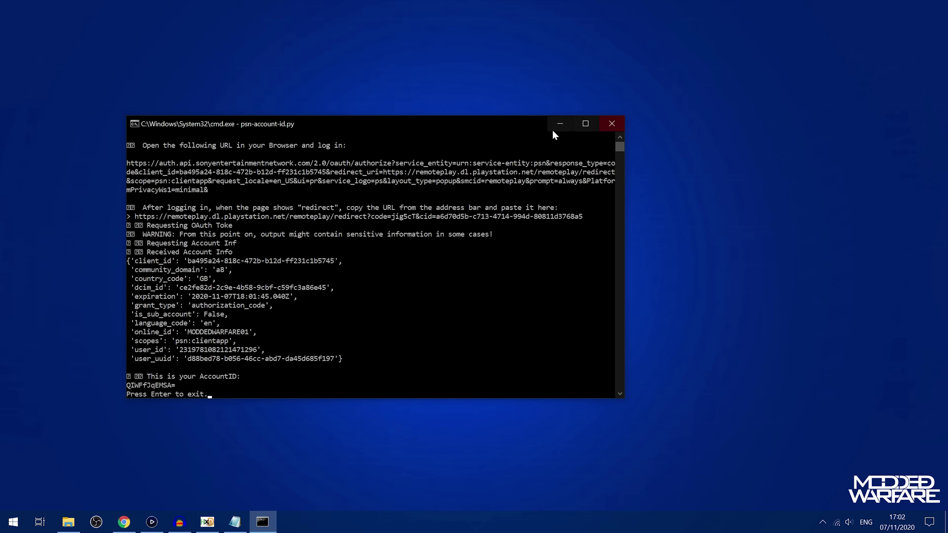
click(611, 123)
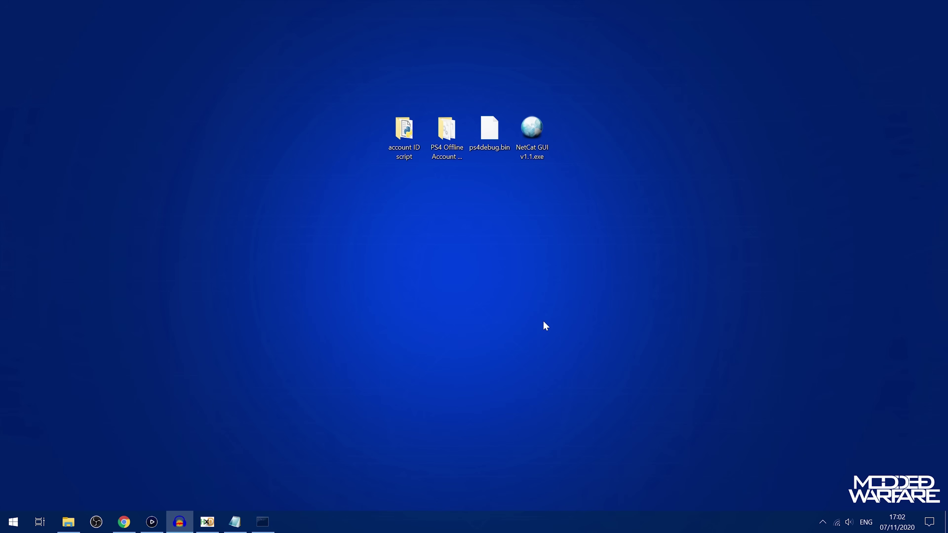
click(447, 133)
double_click(446, 126)
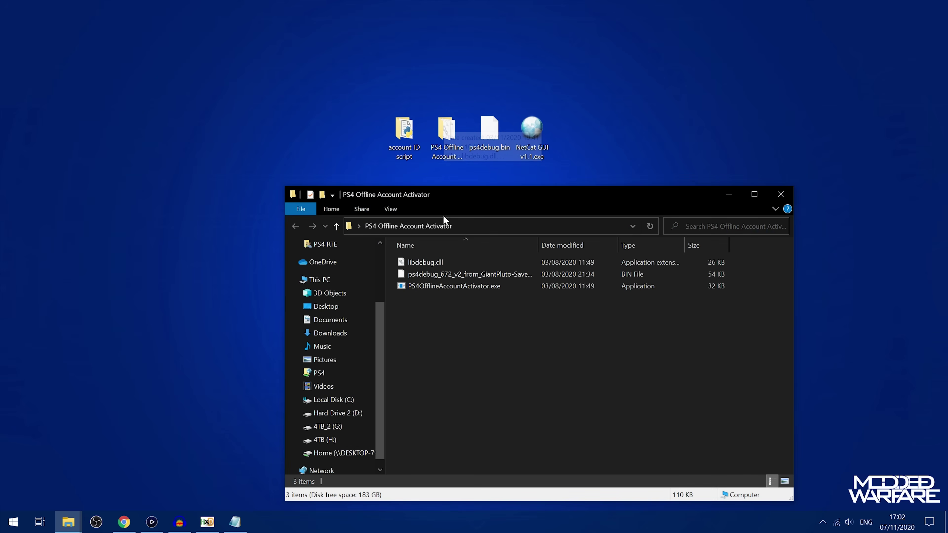
drag(466, 188, 400, 169)
double_click(400, 268)
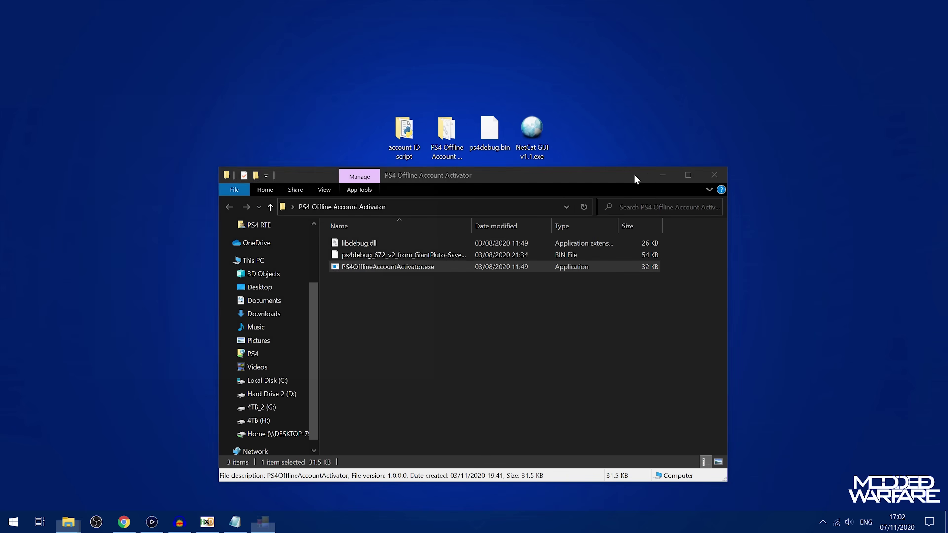
drag(323, 103, 705, 204)
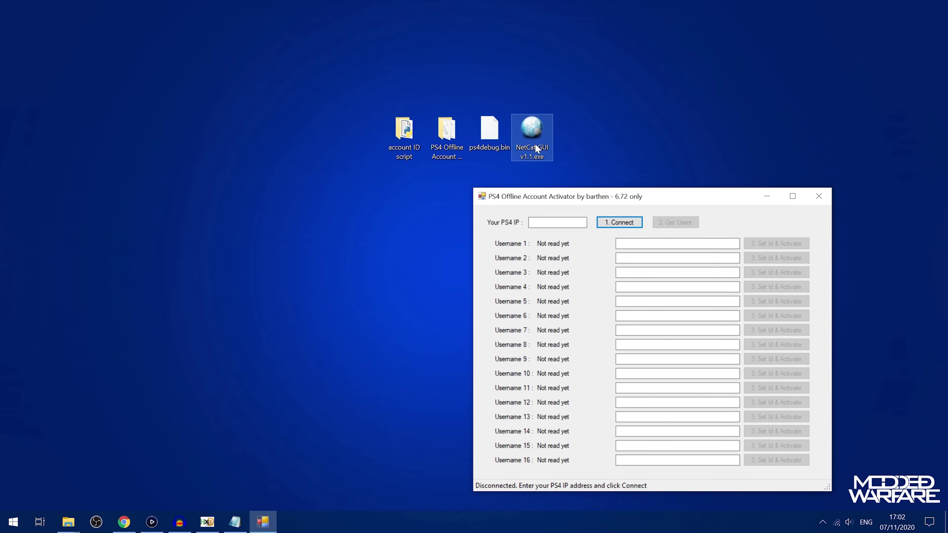
Step: Load ps4debug.bin from the desktop as the payload in NetCat GUI v1.1 and set the port to 9021
click(532, 129)
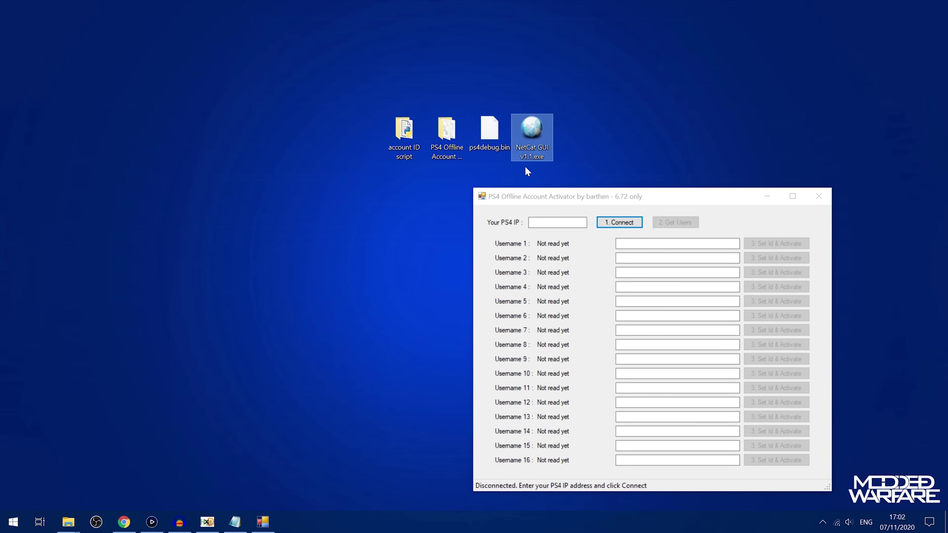
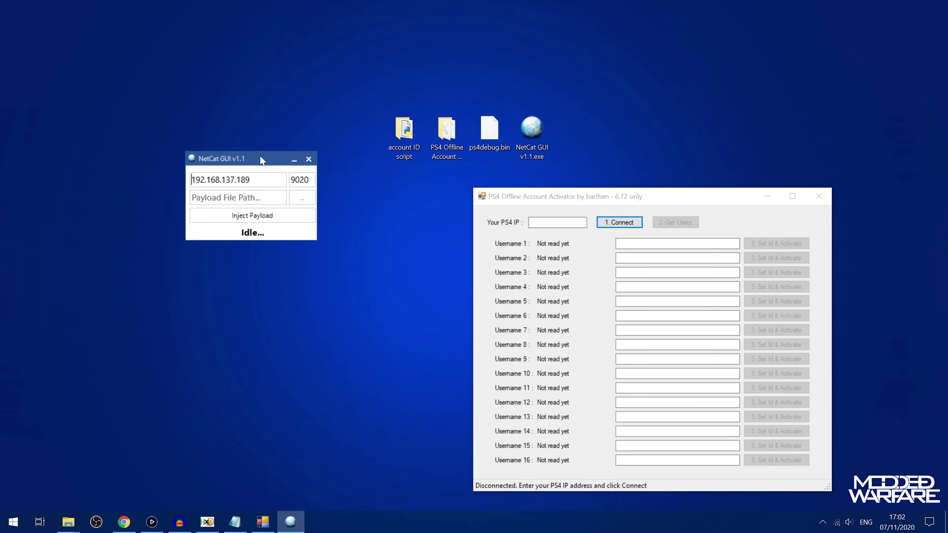
drag(491, 130, 510, 106)
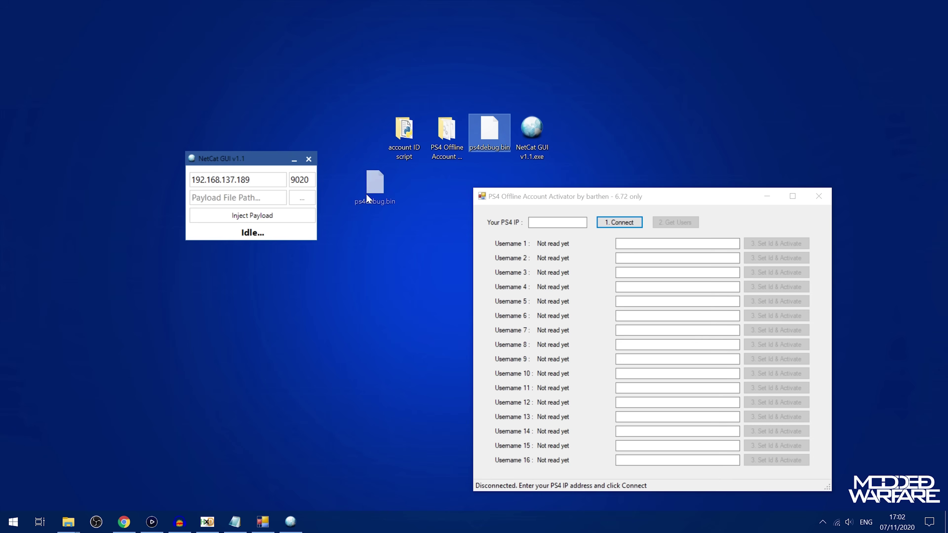
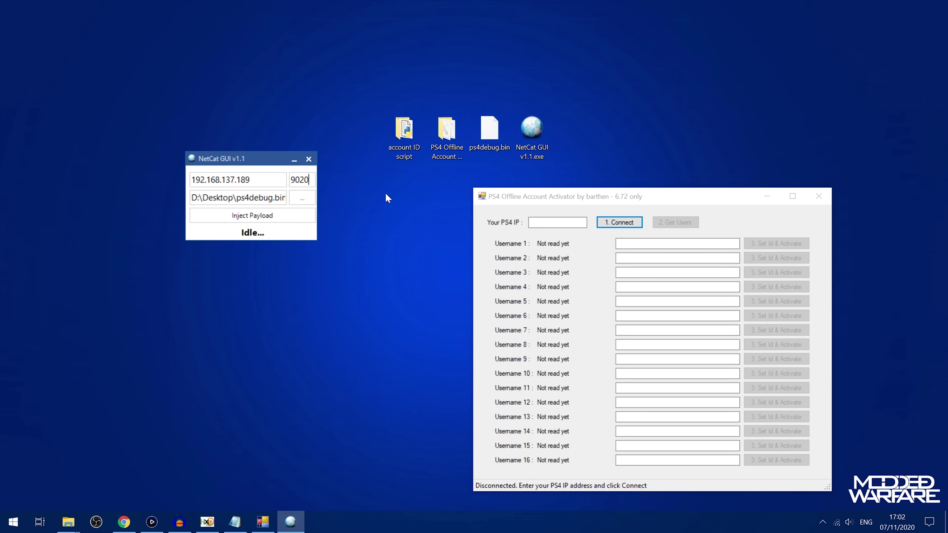
key(BackSpace)
text(1)
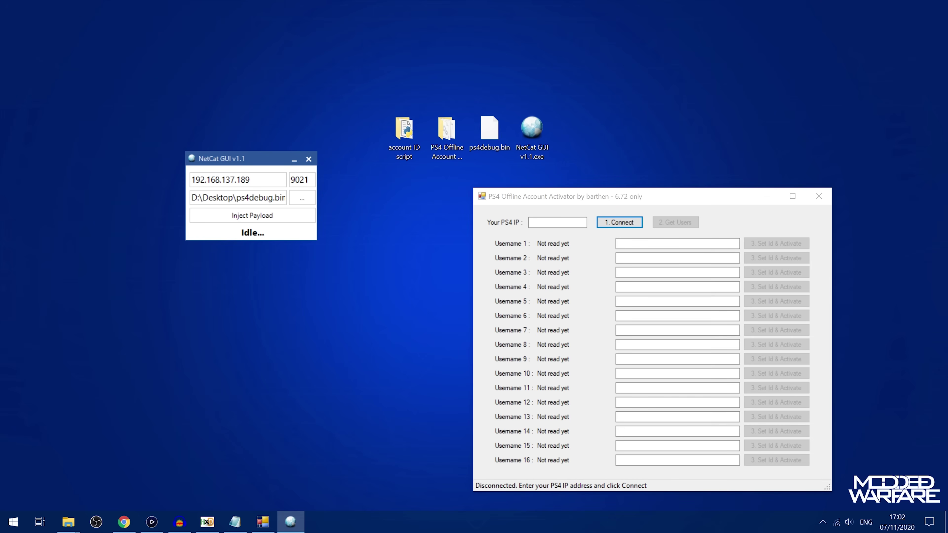
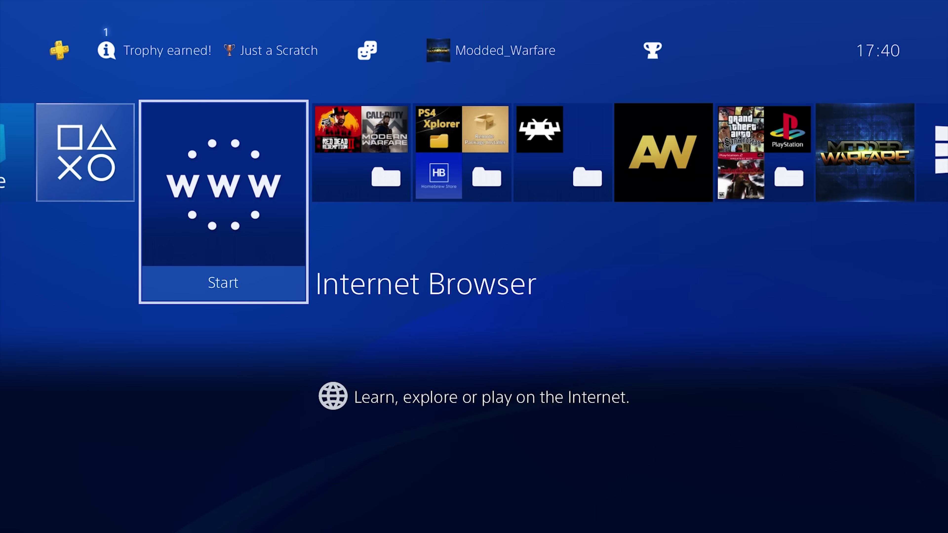
Step: Check the active profile in the PS4 home screen's function area and highlight User1 on the user selection screen
key(Right)
key(Up)
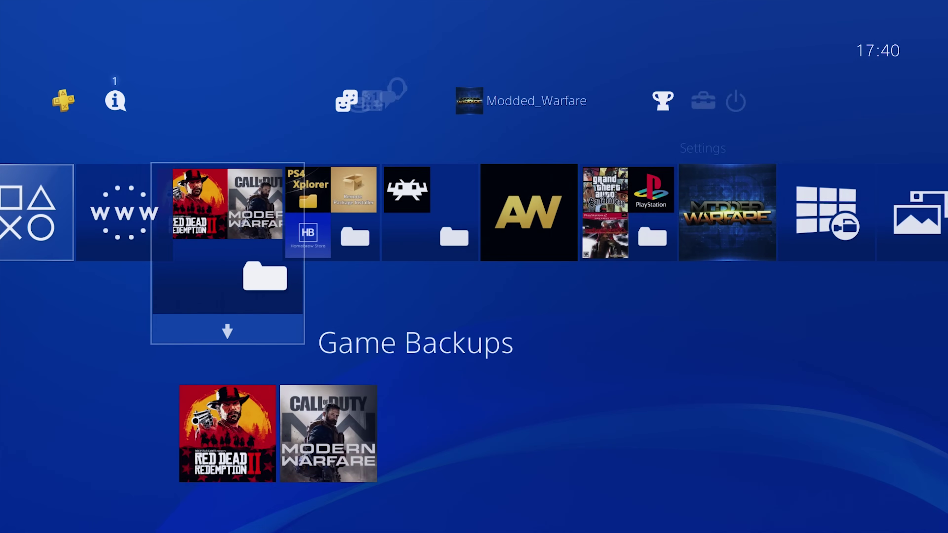
key(Right)
key(Left)
key(Left)
key(Left)
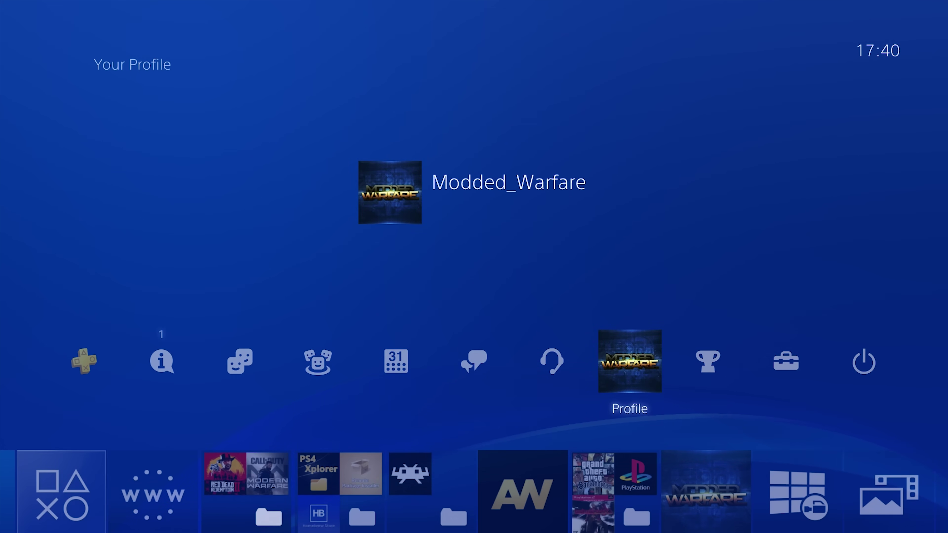
key(Down)
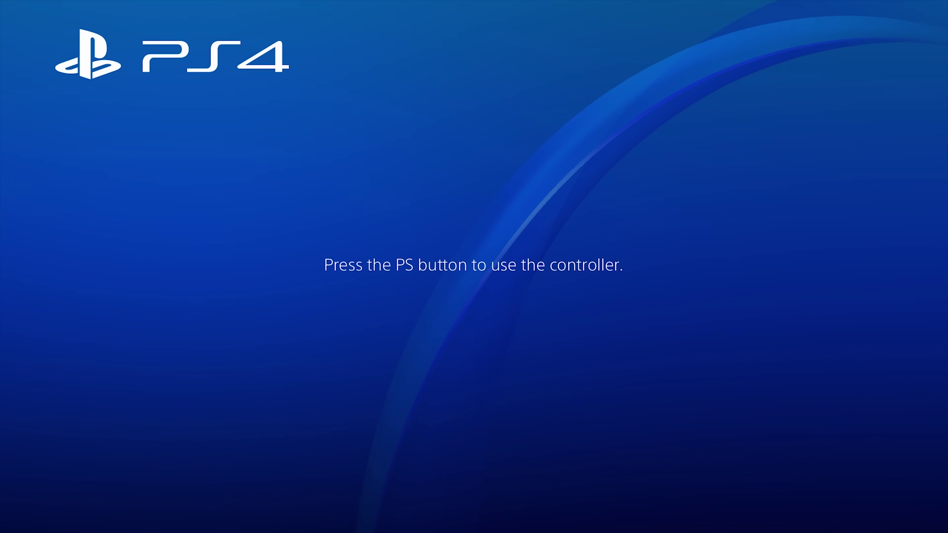
key(Right)
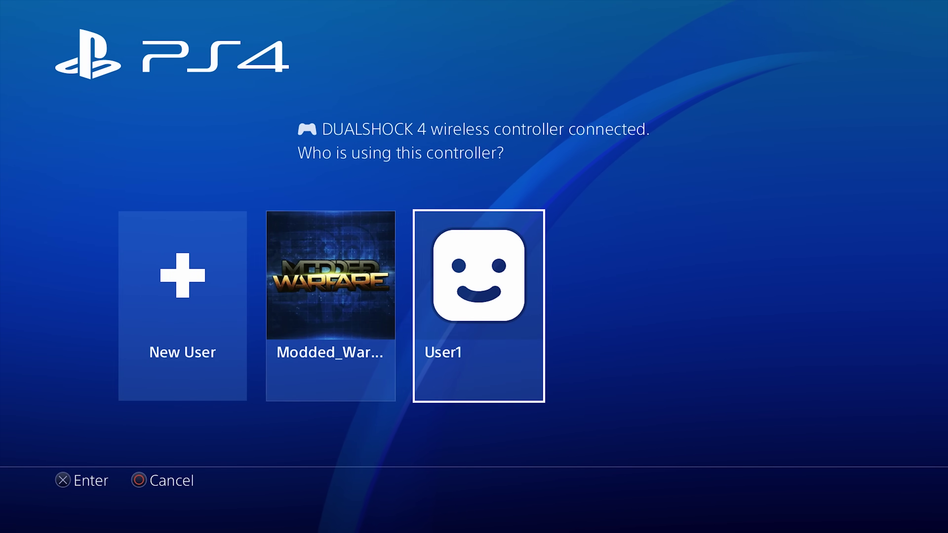
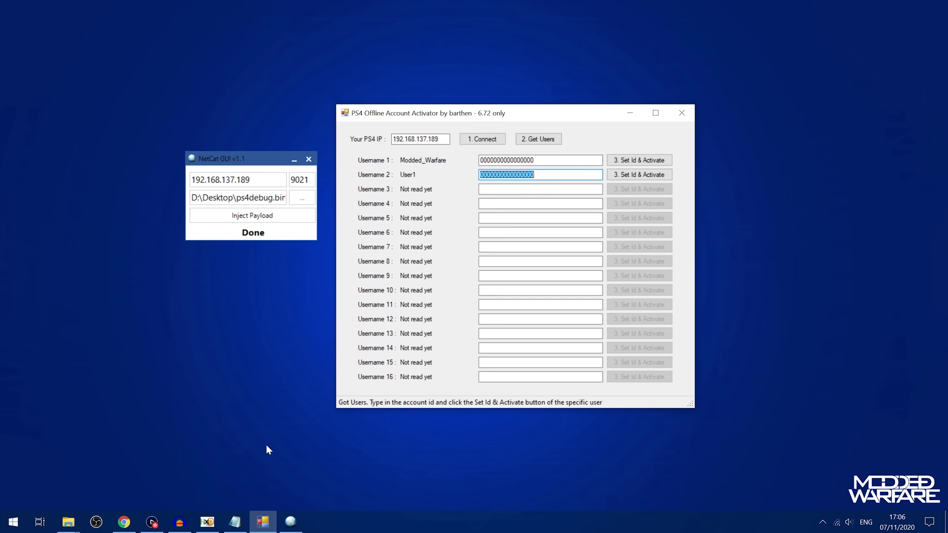
Step: Bring up the Notepad notes that hold the fake and legit IDs
click(234, 522)
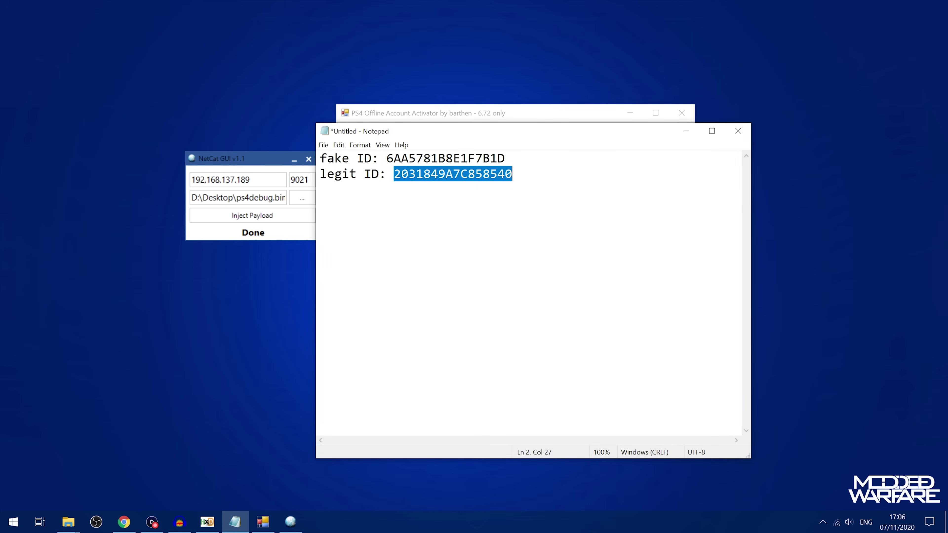
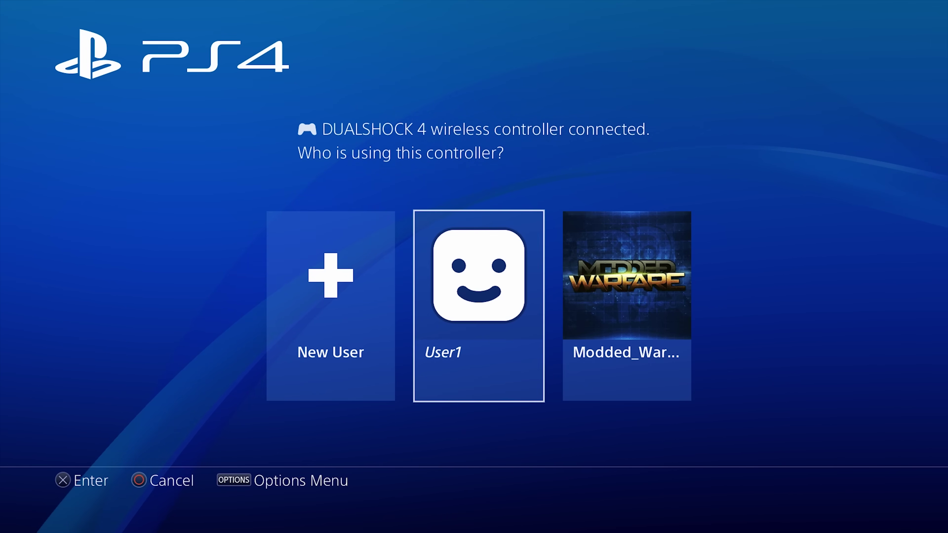
Step: Examine User1's login options on the PS4 user selection screen, comparing the Appear Offline and Online statuses
key(Menu)
key(Down)
key(Up)
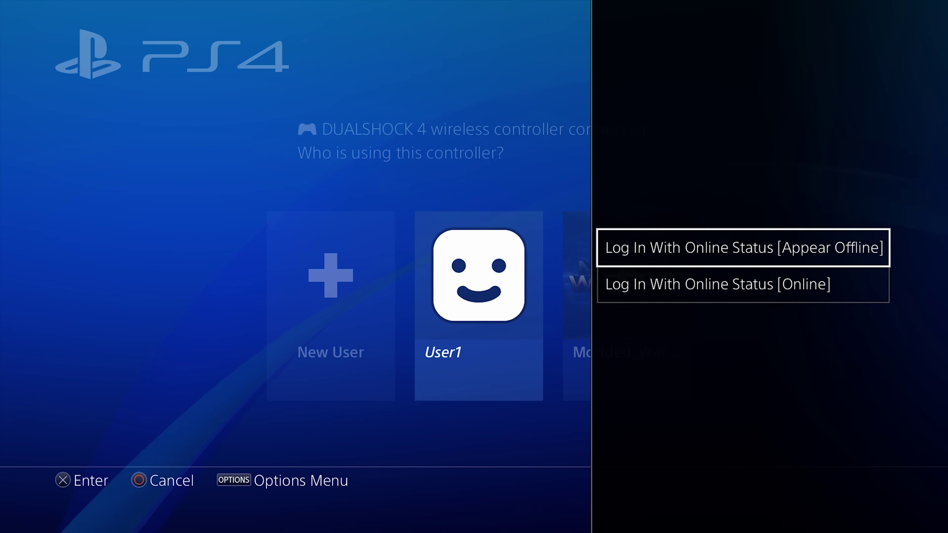
key(Down)
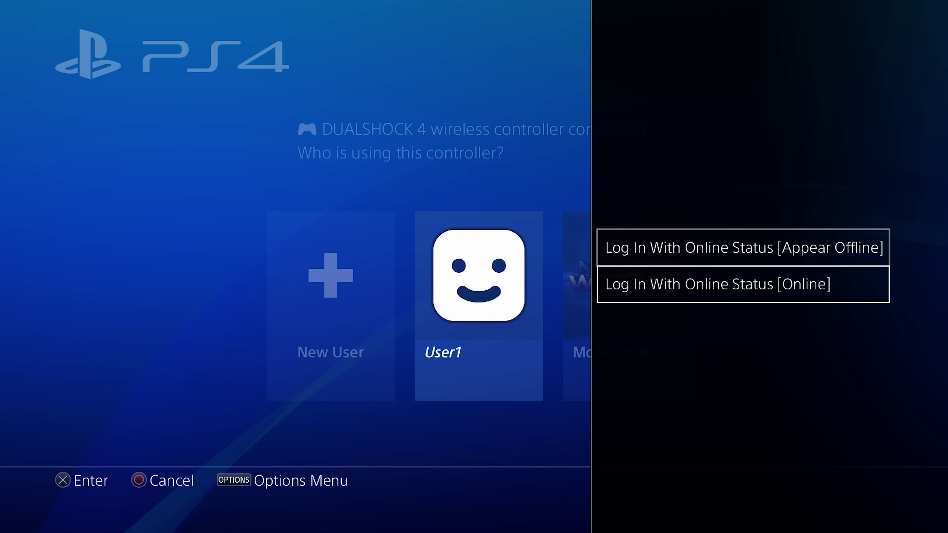
key(Up)
key(Down)
key(Up)
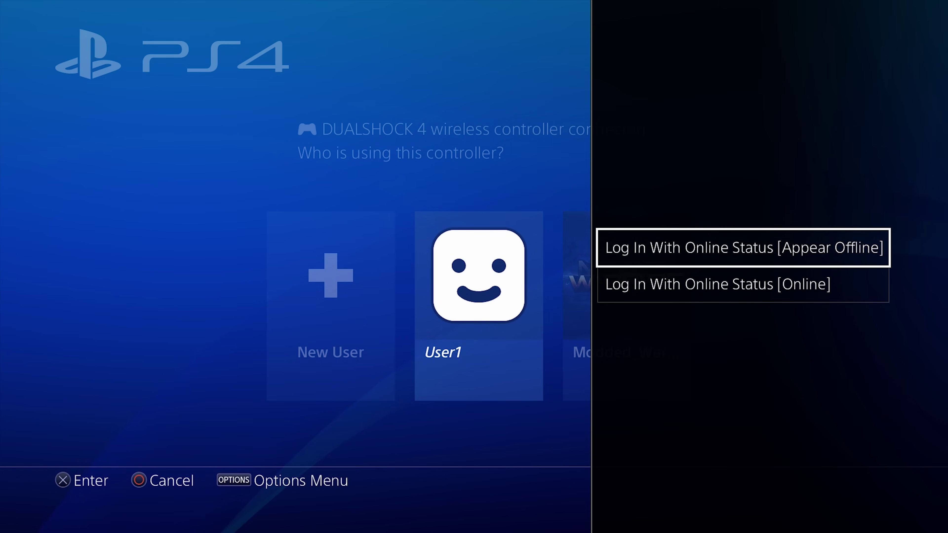
key(Down)
key(Escape)
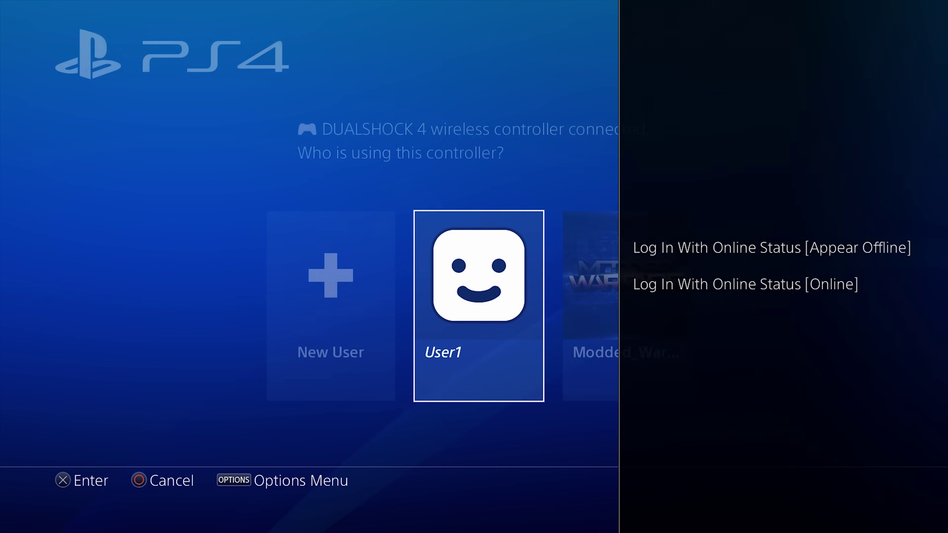
key(Return)
key(Down)
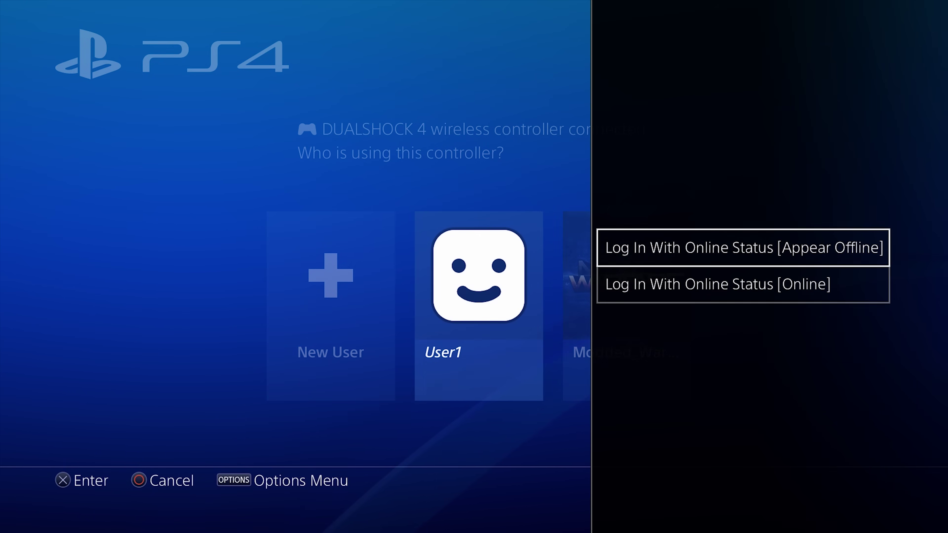
key(Escape)
Step: Compare the Modded_Warfare user with User1 on the user selection screen and review User1's online status login options again
key(Right)
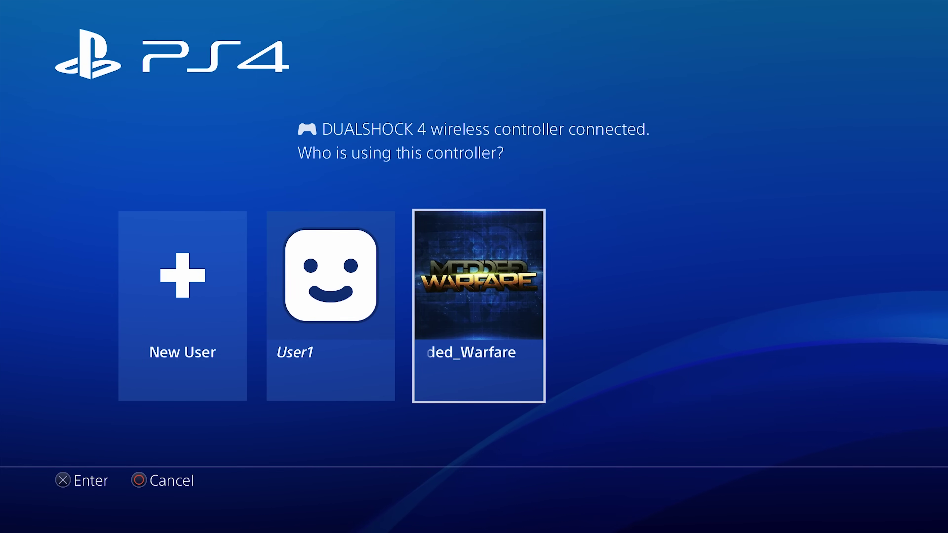
key(Left)
key(Return)
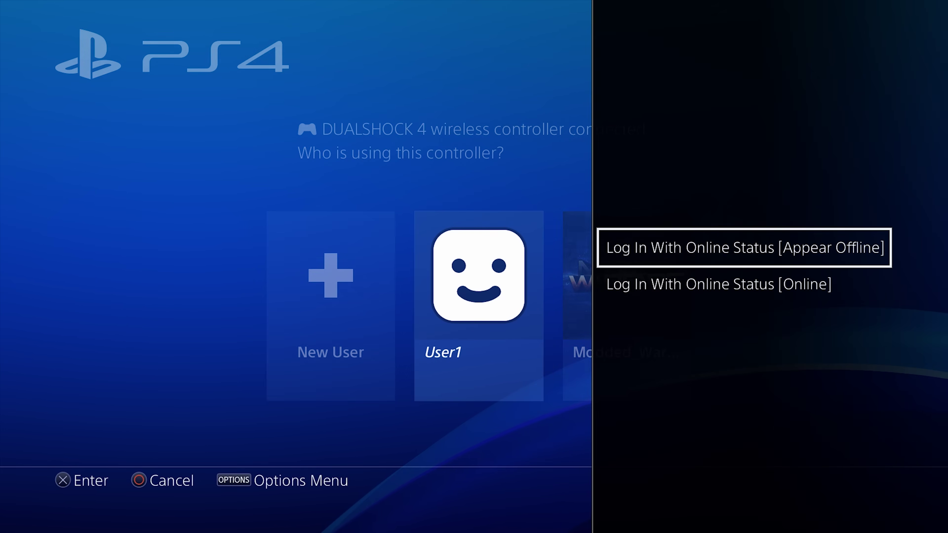
key(Down)
key(Up)
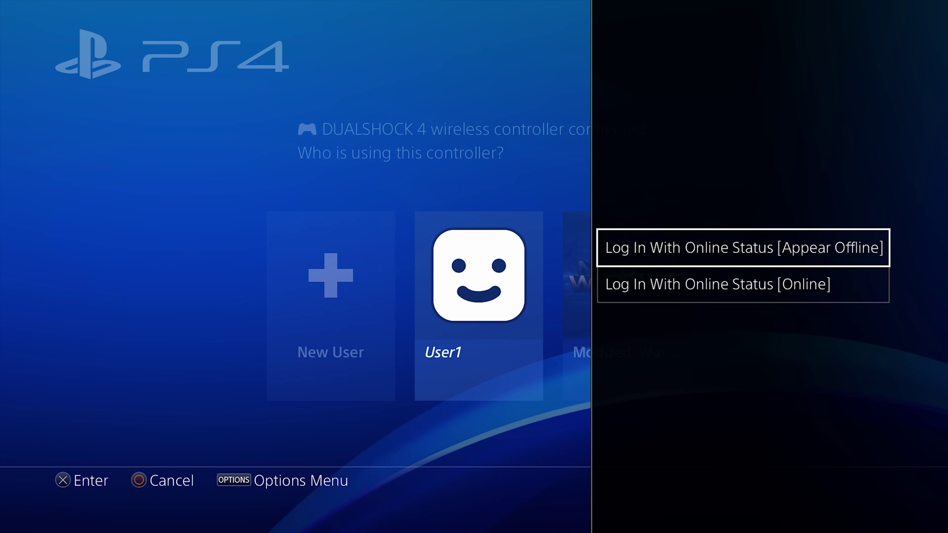
key(Down)
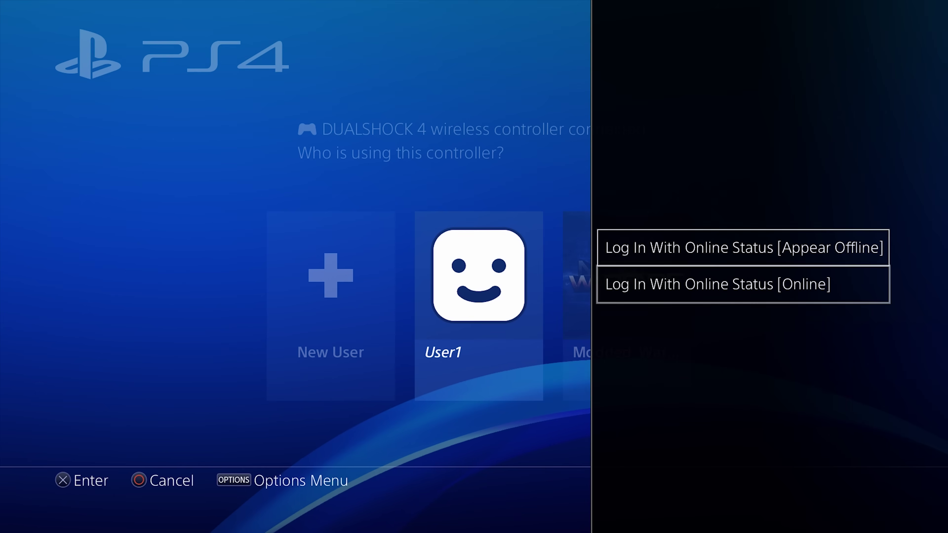
key(Escape)
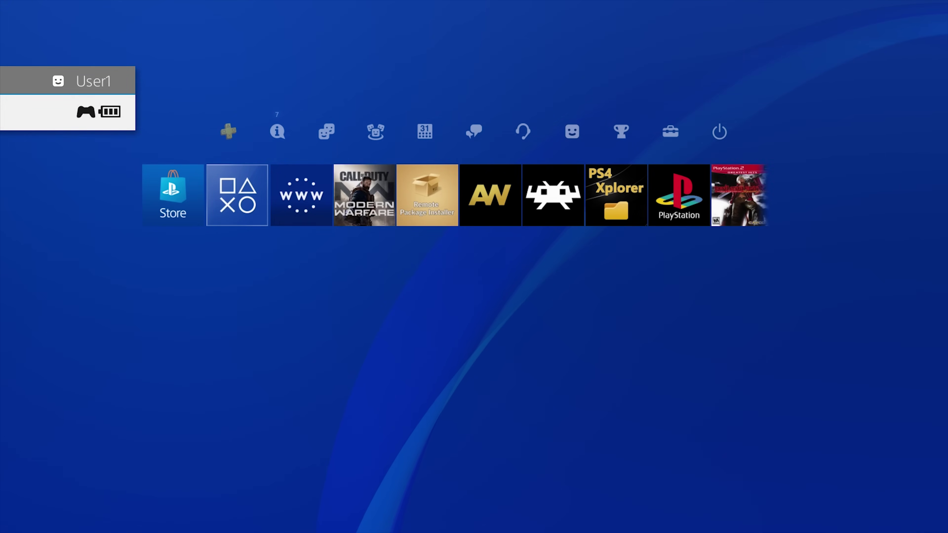
Step: Look through the function area of User1's PS4 home screen, from Friends across Messages and Party to Trophies
key(Right)
key(Up)
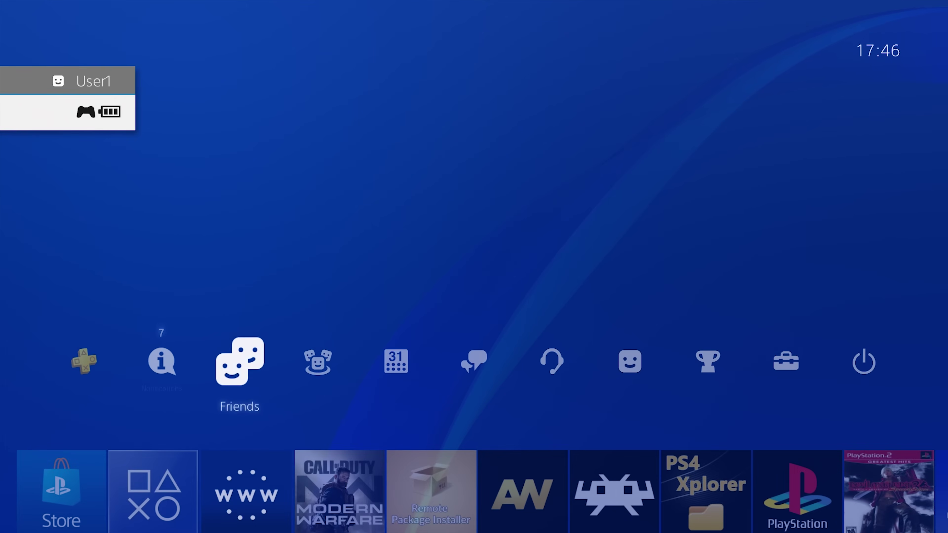
key(Right)
key(Right)
key(Right)
key(Right)
key(Right)
key(Right)
key(Right)
key(Left)
key(Left)
key(Left)
key(Left)
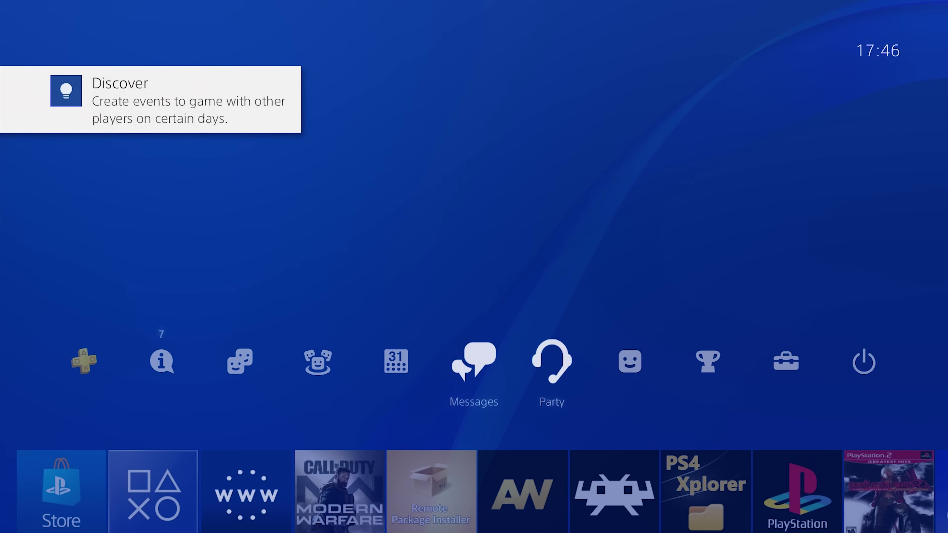
key(Right)
key(Right)
key(Right)
key(Down)
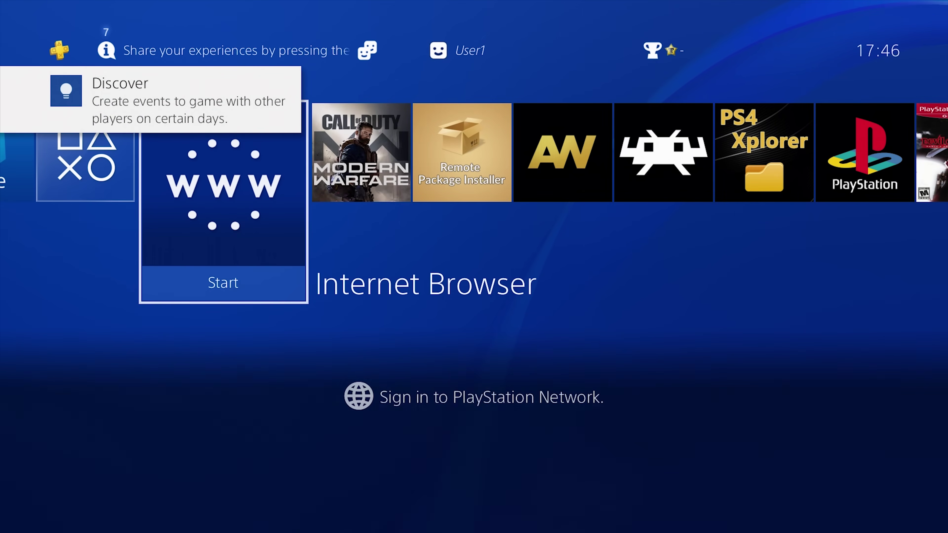
Step: View the trophy information saved on the PS4 for User1 and return to the function area
key(Up)
key(Down)
key(Up)
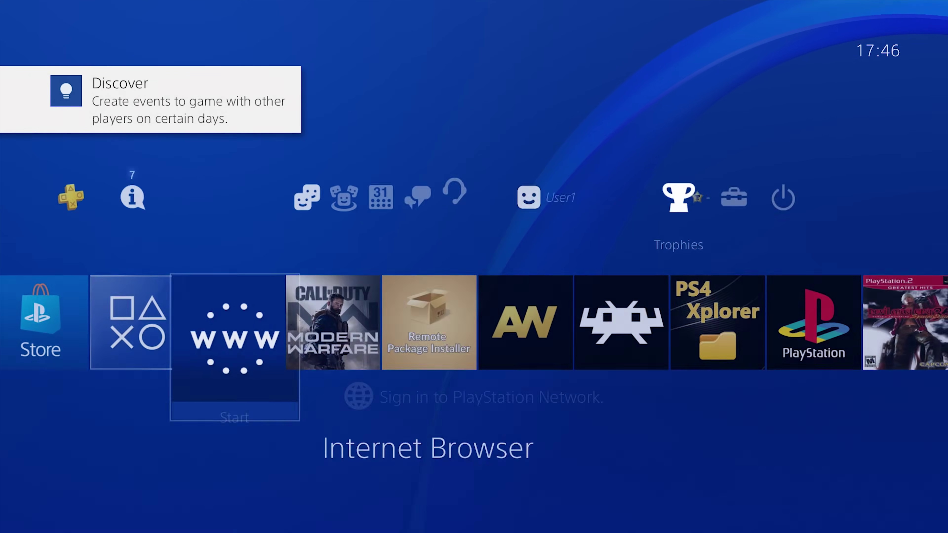
key(Right)
key(Left)
key(Return)
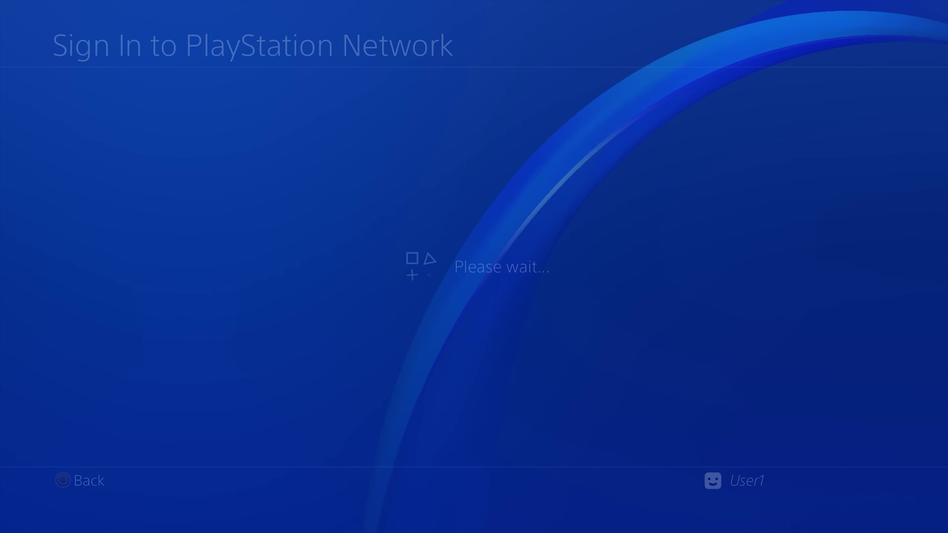
key(Down)
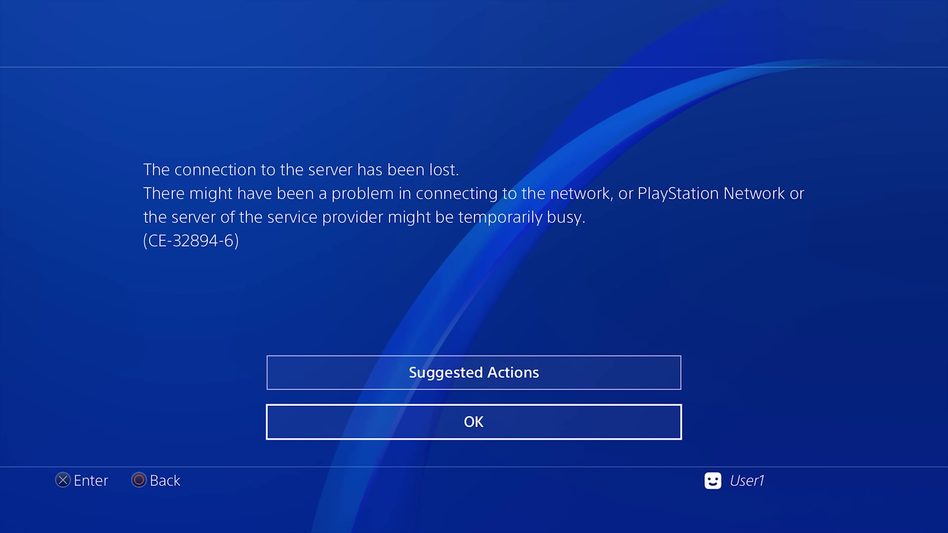
key(Return)
key(Down)
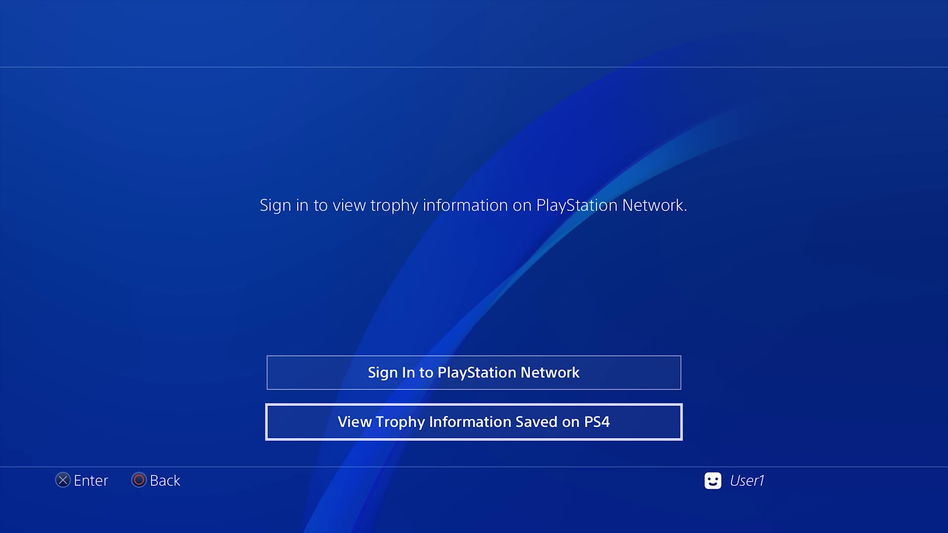
key(Return)
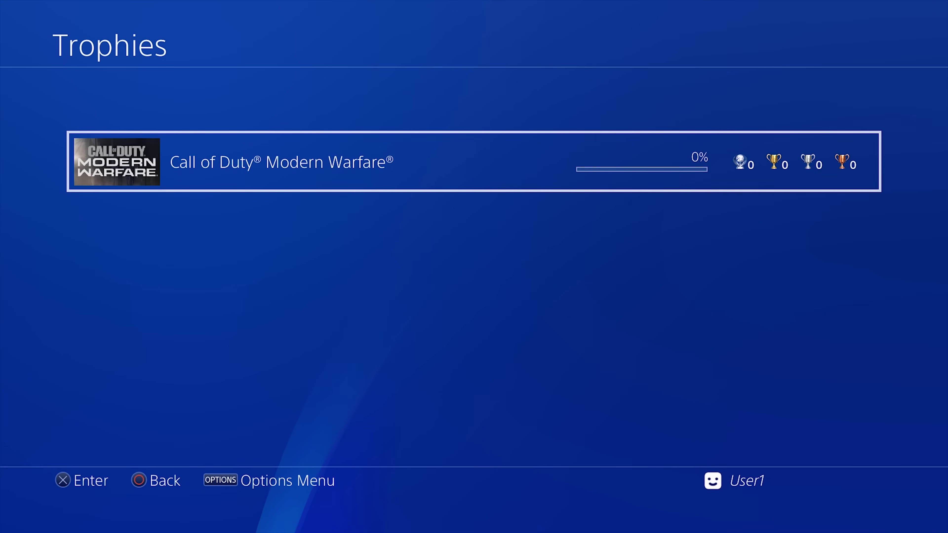
key(Escape)
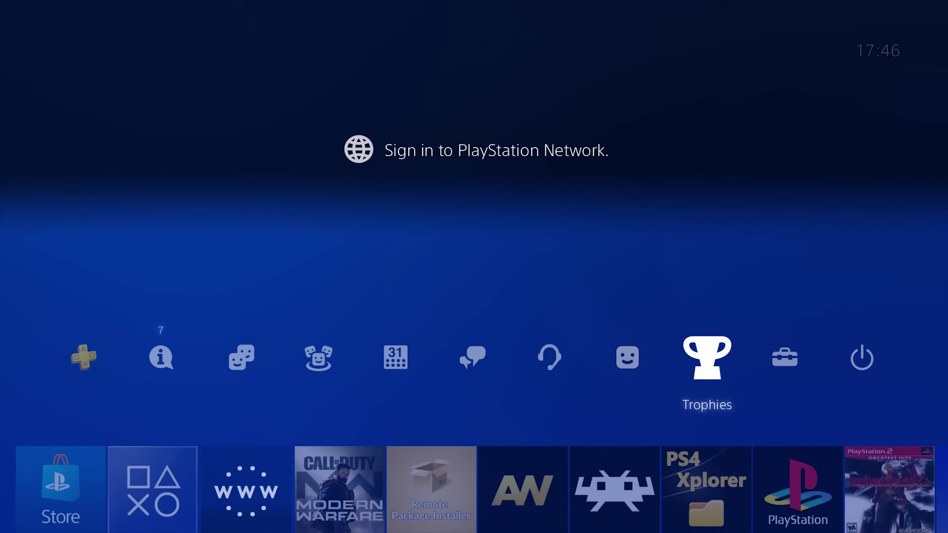
Step: Open the console's Settings from User1's function area
key(Left)
key(Left)
key(Right)
key(Right)
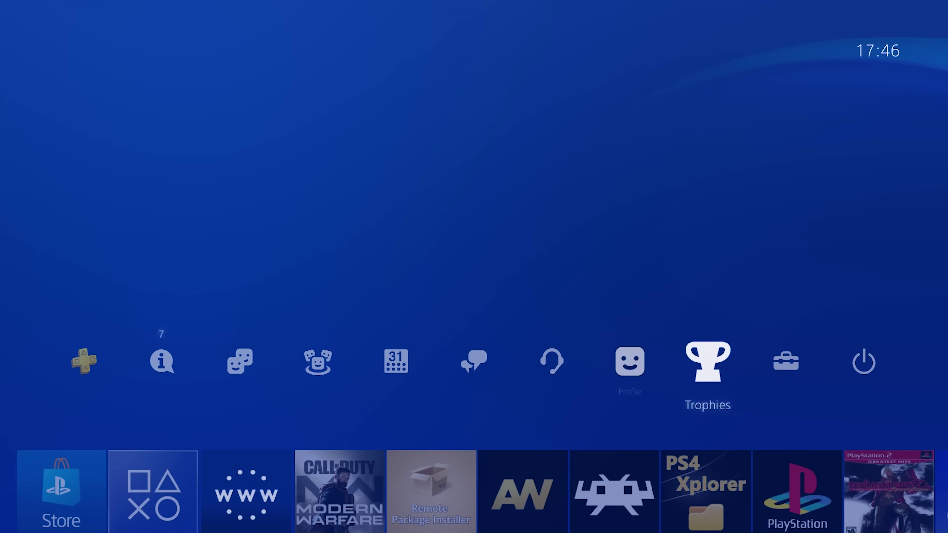
key(Right)
key(Return)
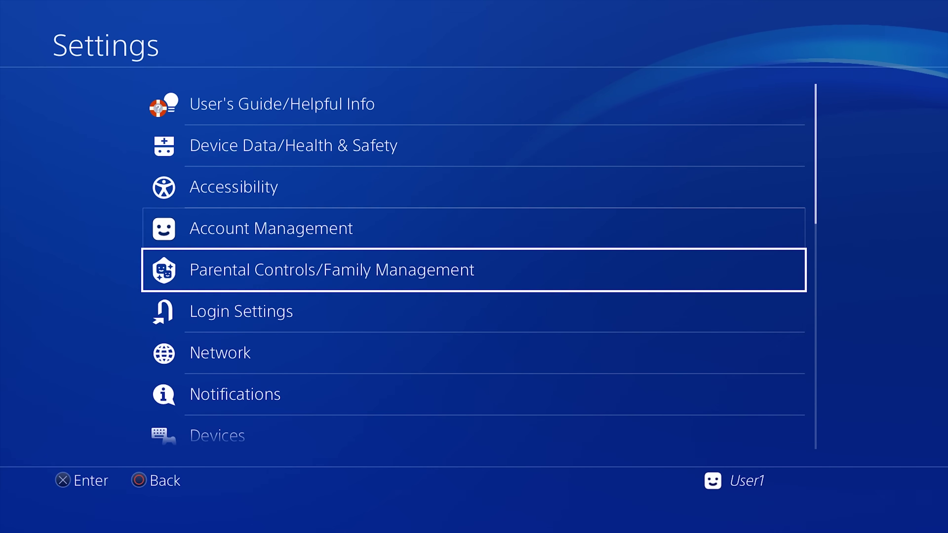
key(Down)
key(Down)
key(Up)
key(Up)
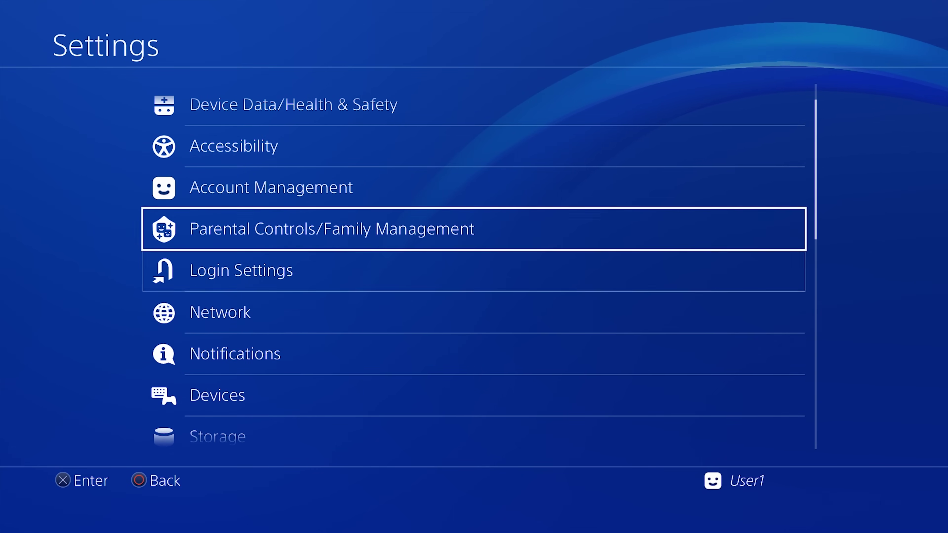
Step: Open Copy to USB Storage Device for the saved data in system storage, under Application Saved Data Management
key(Down)
key(Down)
key(Down)
key(Down)
key(Down)
key(Down)
key(Down)
key(Down)
key(Up)
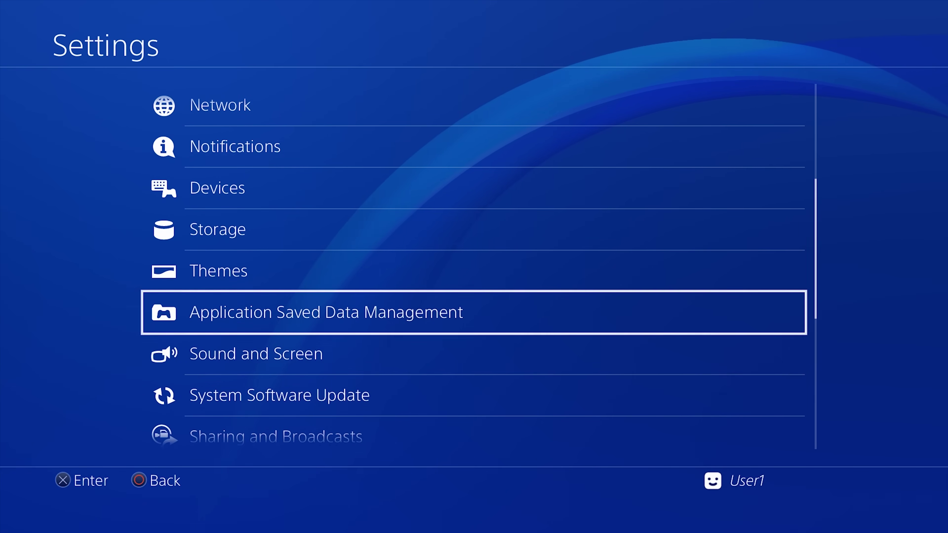
key(Return)
key(Down)
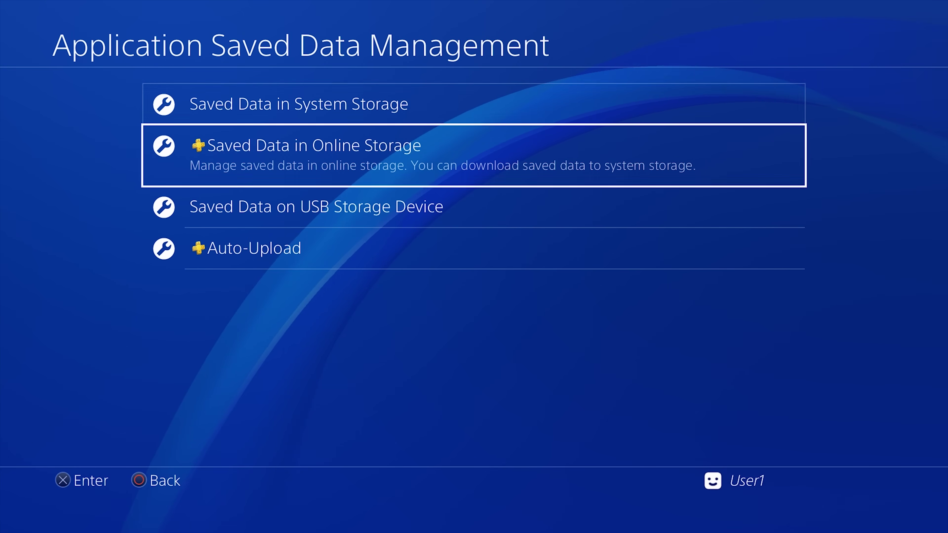
key(Up)
key(Return)
key(Down)
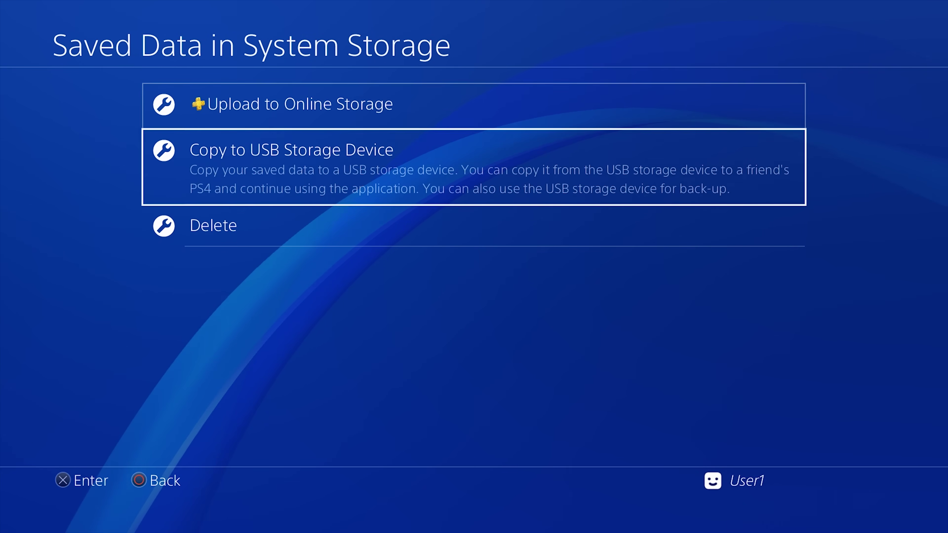
key(Return)
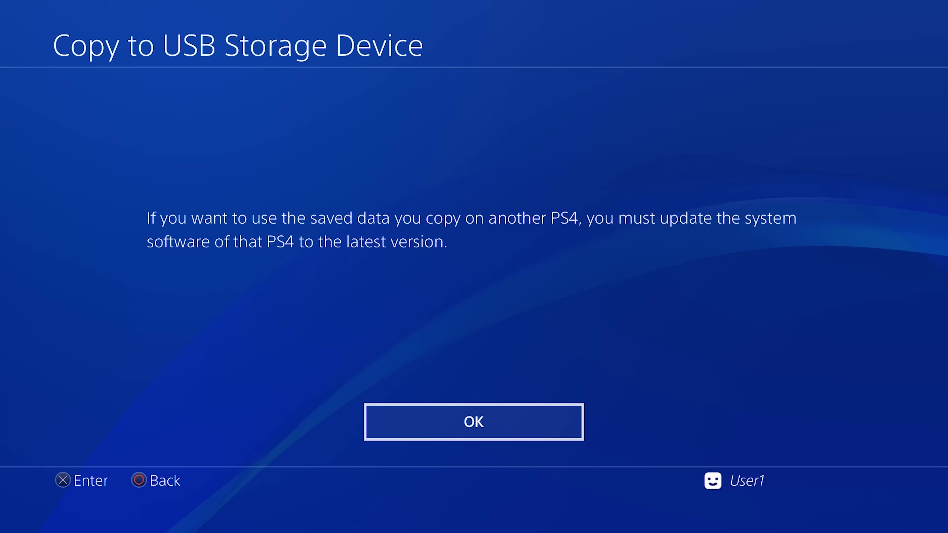
Step: Choose the SanDisk Cruzer Blade as the USB storage device and open the Call of Duty: Modern Warfare saved data
key(Return)
key(Down)
key(Up)
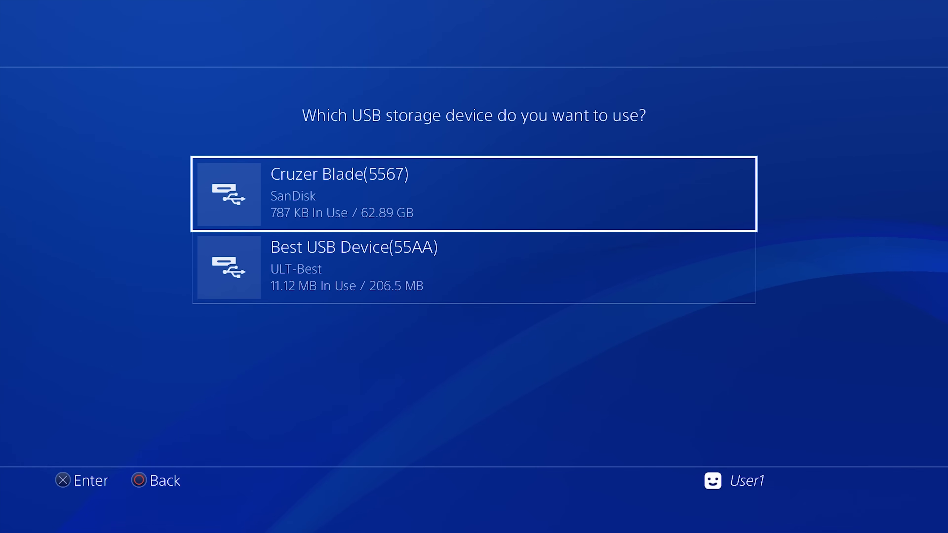
key(Return)
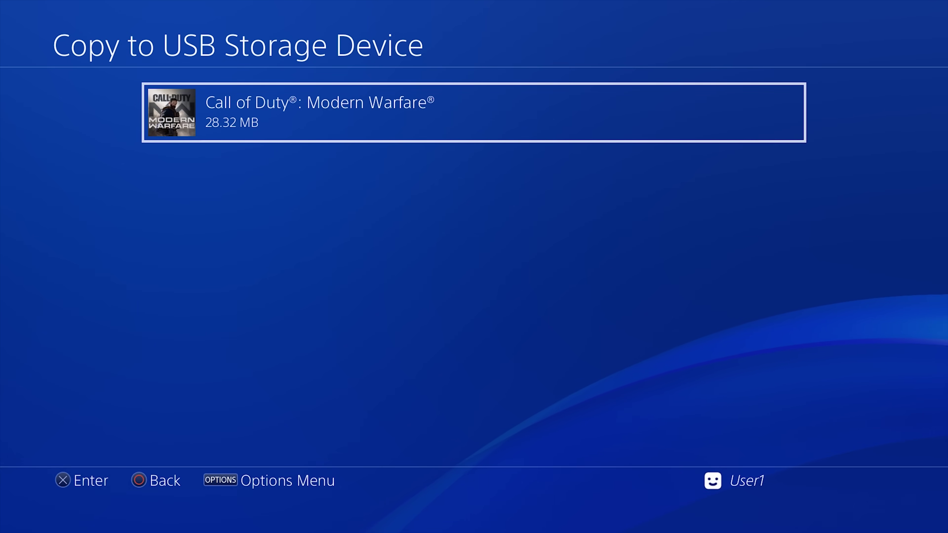
key(Return)
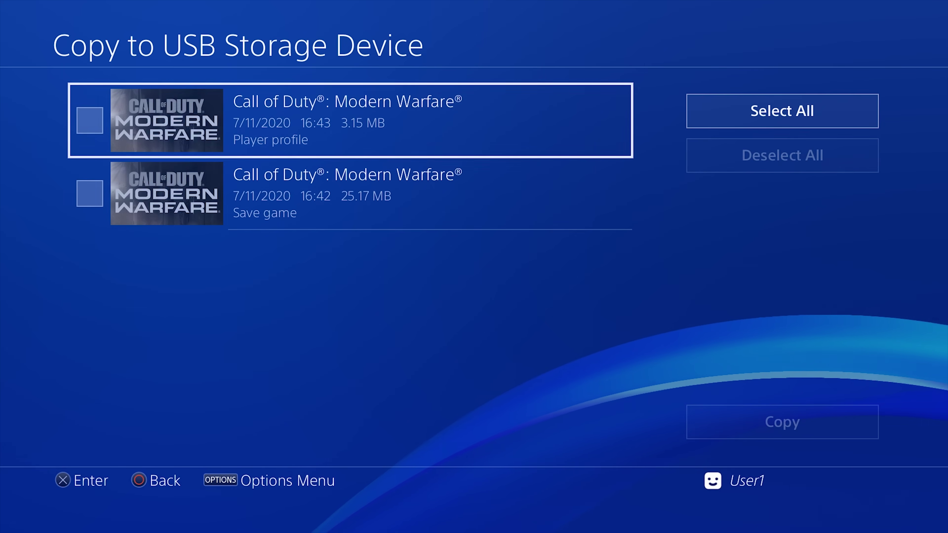
Step: Select the player profile and save game of Call of Duty: Modern Warfare and copy them to the USB device
key(Up)
key(Return)
key(Down)
key(Return)
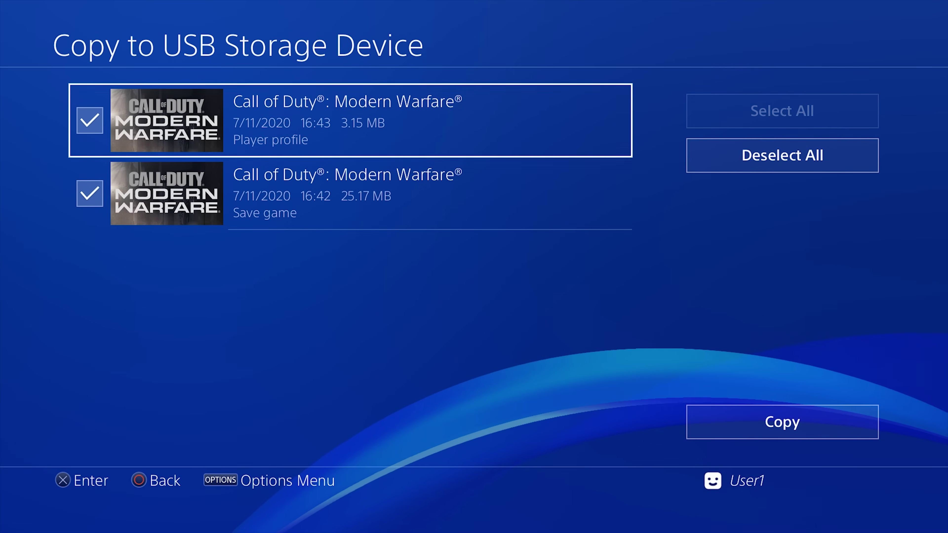
key(Right)
key(Return)
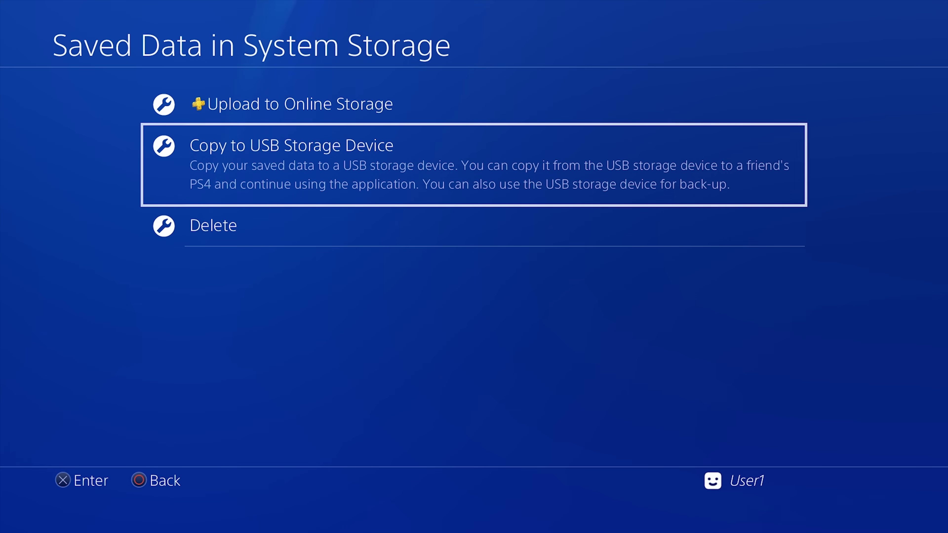
Step: Go back to the main Settings list and open the Remote Play Connection Settings
key(Up)
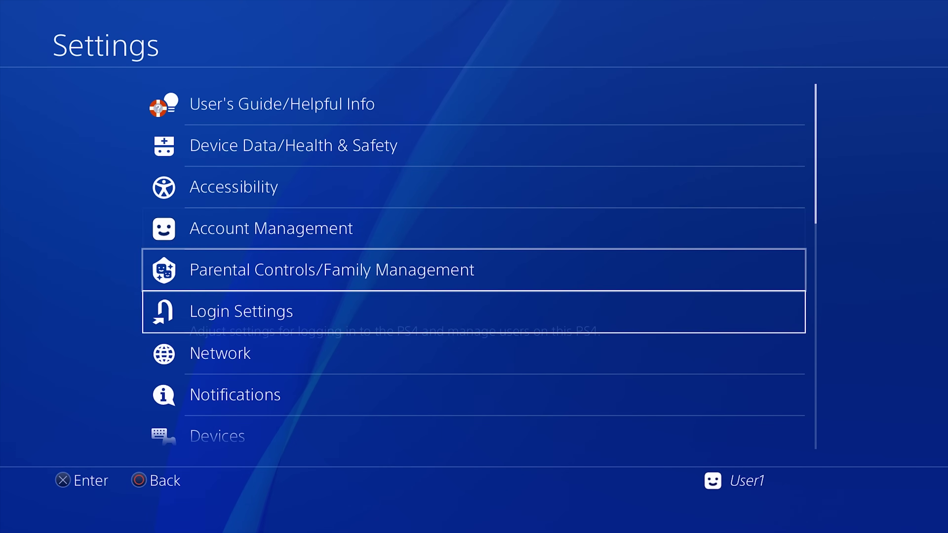
key(Down)
key(Down)
key(Down)
key(Down)
key(Down)
key(Down)
key(Down)
key(Down)
key(Down)
key(Down)
key(Down)
key(Down)
key(Down)
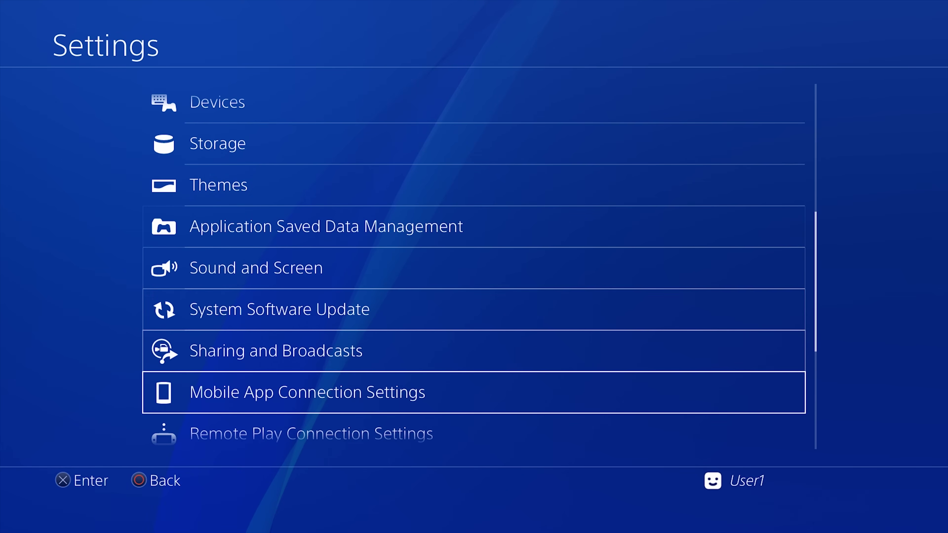
key(Up)
key(Up)
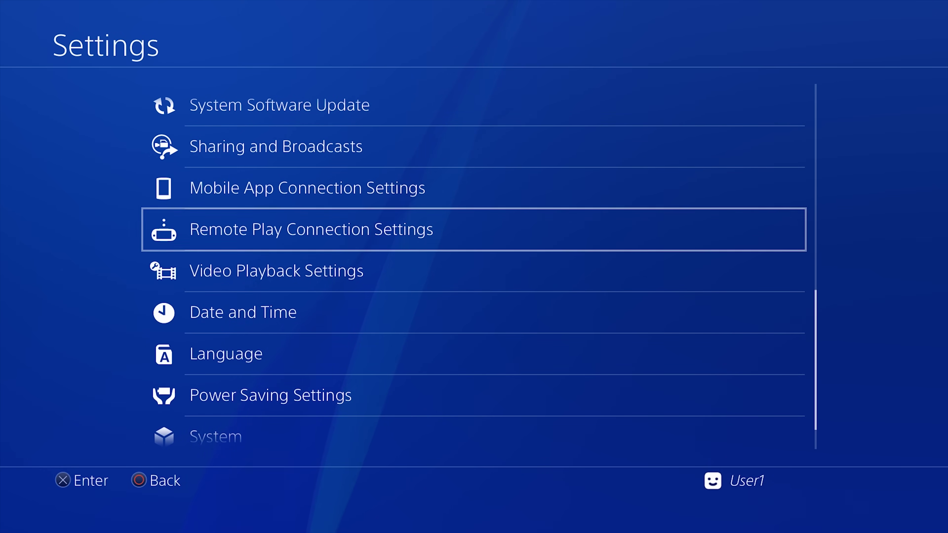
key(Return)
Step: Look over the Remote Play options, including Enable Remote Play, the direct PS Vita/PS TV connection and Add Device
key(Down)
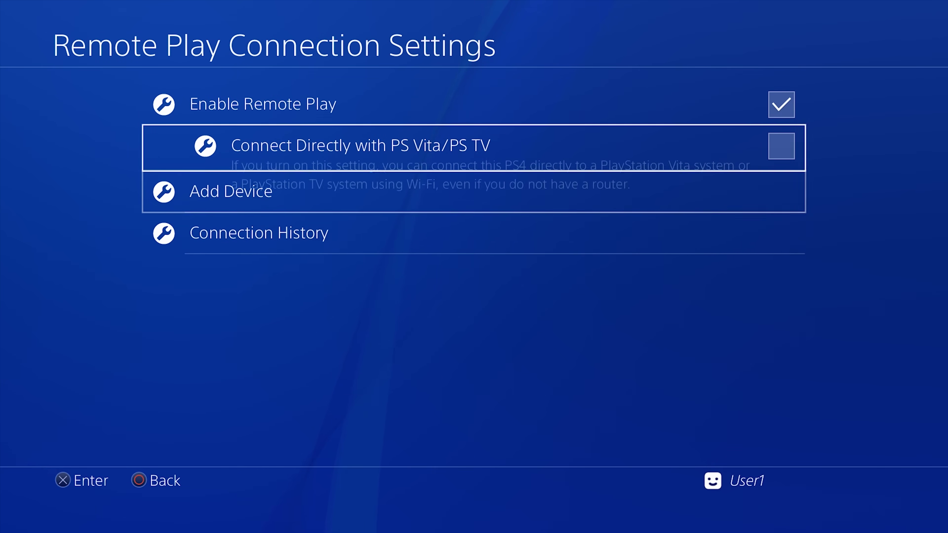
key(Up)
key(Down)
key(Down)
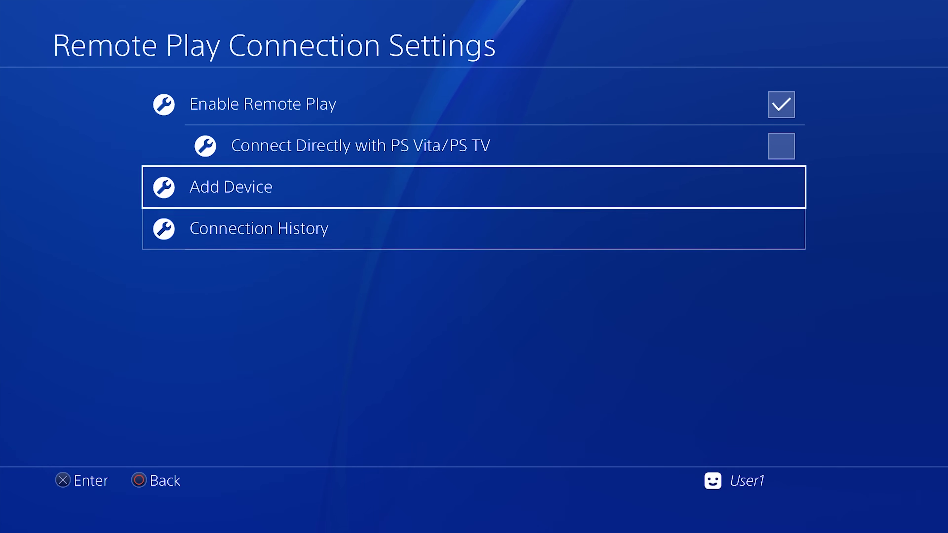
key(Up)
key(Up)
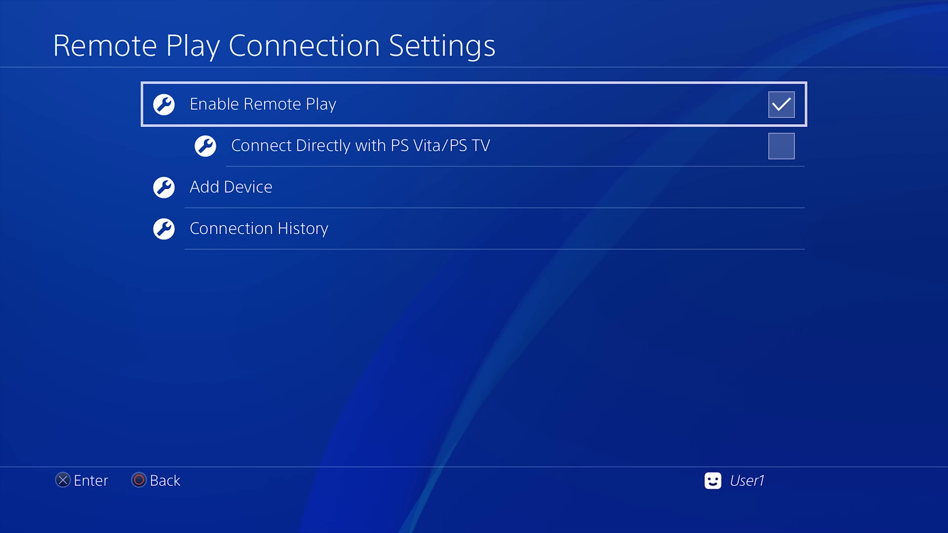
Step: Toggle Enable Remote Play off and back on, and go through the remaining options down to Connection History
key(Return)
key(Return)
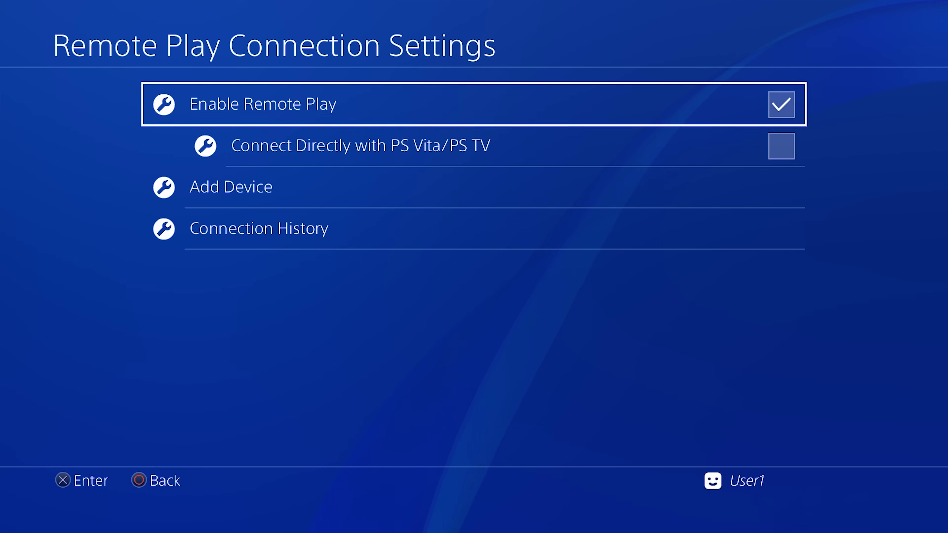
key(Down)
key(Down)
key(Down)
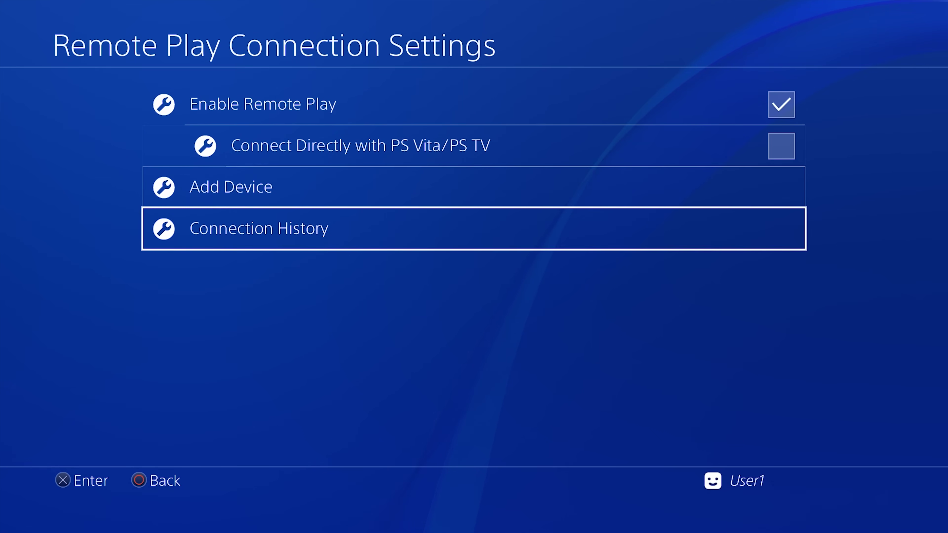
key(Up)
key(Up)
key(Up)
key(Return)
key(Return)
key(Down)
key(Down)
key(Down)
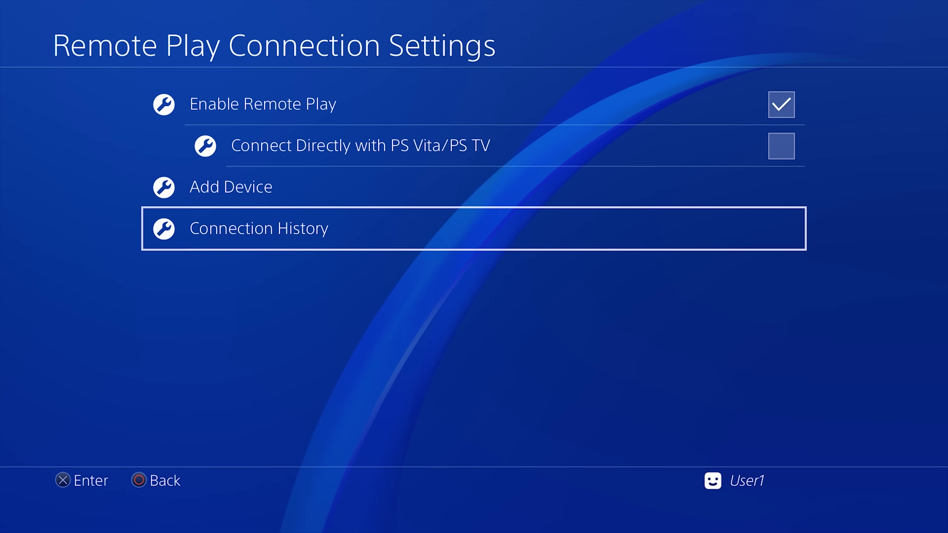
Step: Leave the Remote Play settings and return to User1's home screen content area
key(Escape)
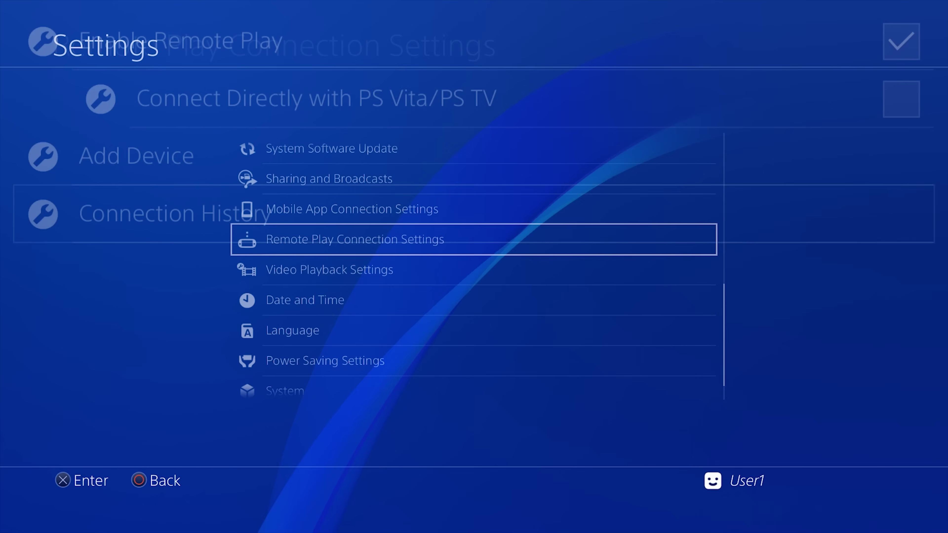
key(Escape)
key(Down)
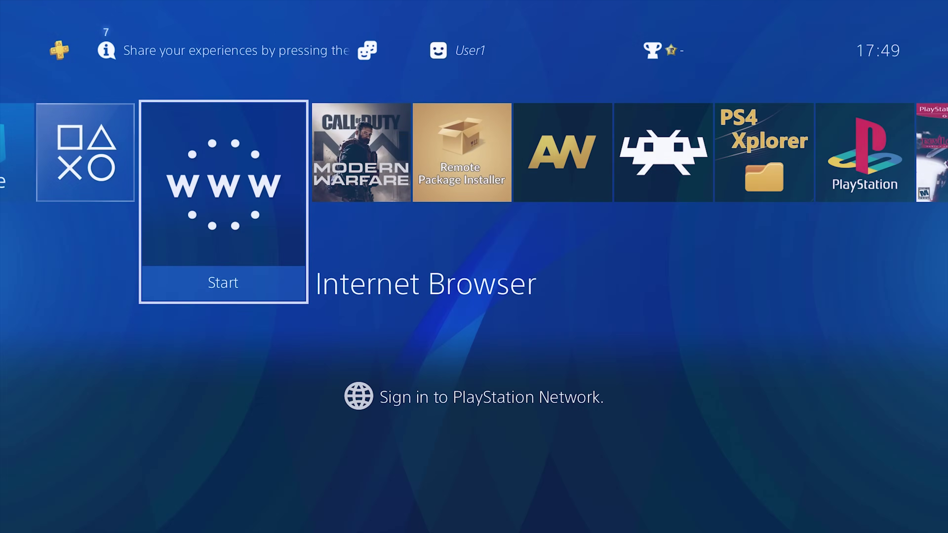